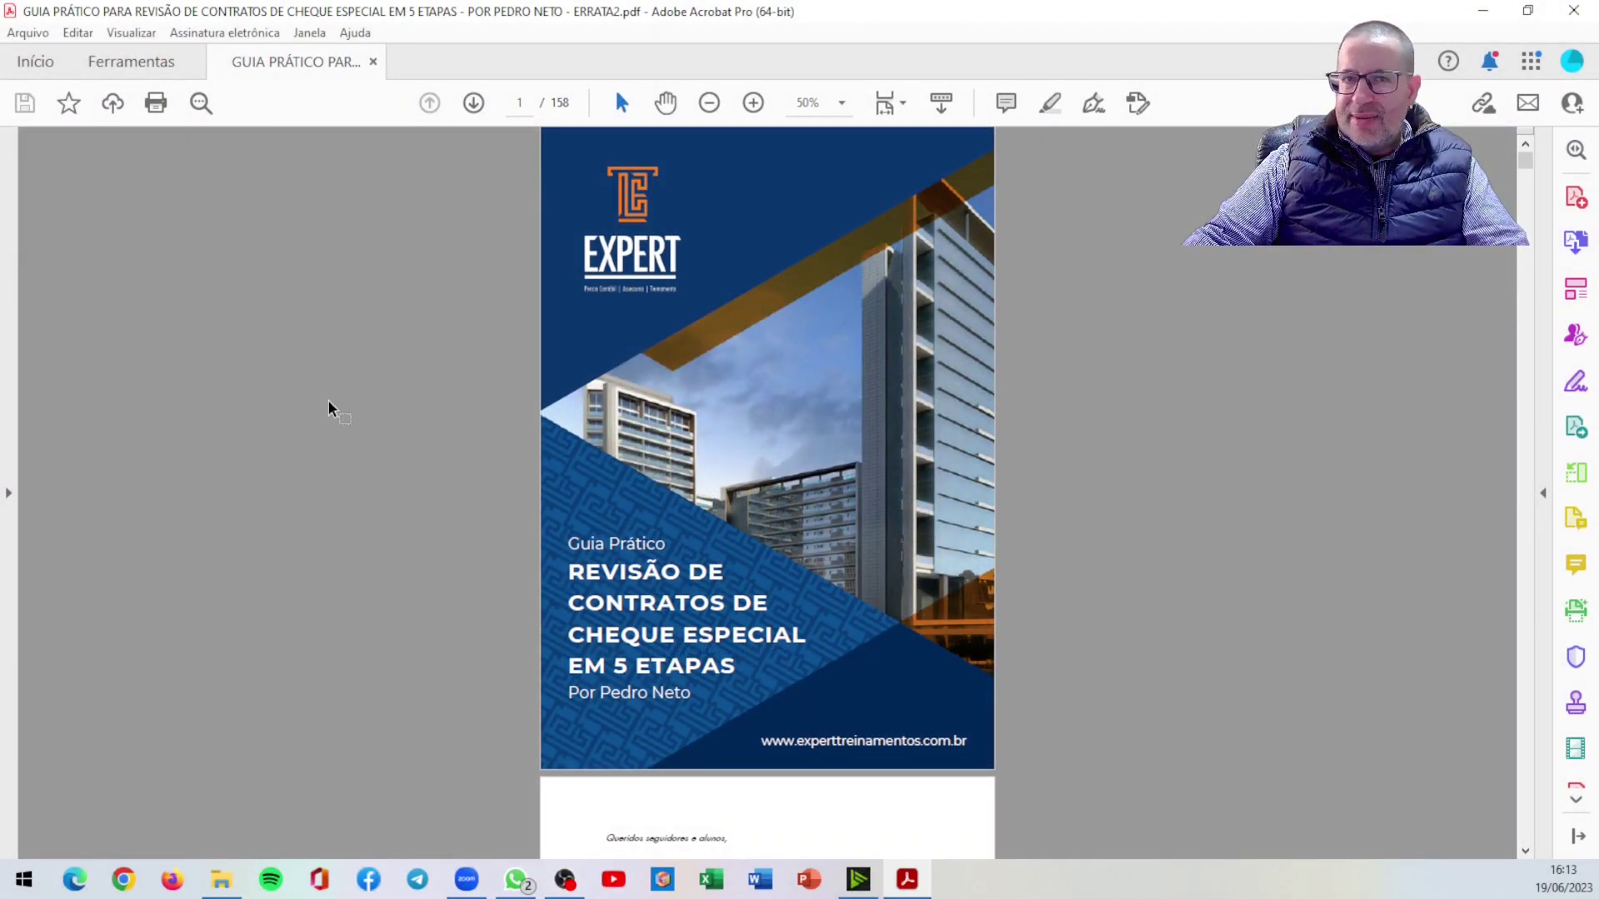
Step: Scroll down from the cover to the guide's Sumário contents page (page 6)
scroll(328, 408, "down", 5)
scroll(325, 408, "down", 5)
scroll(317, 408, "down", 10)
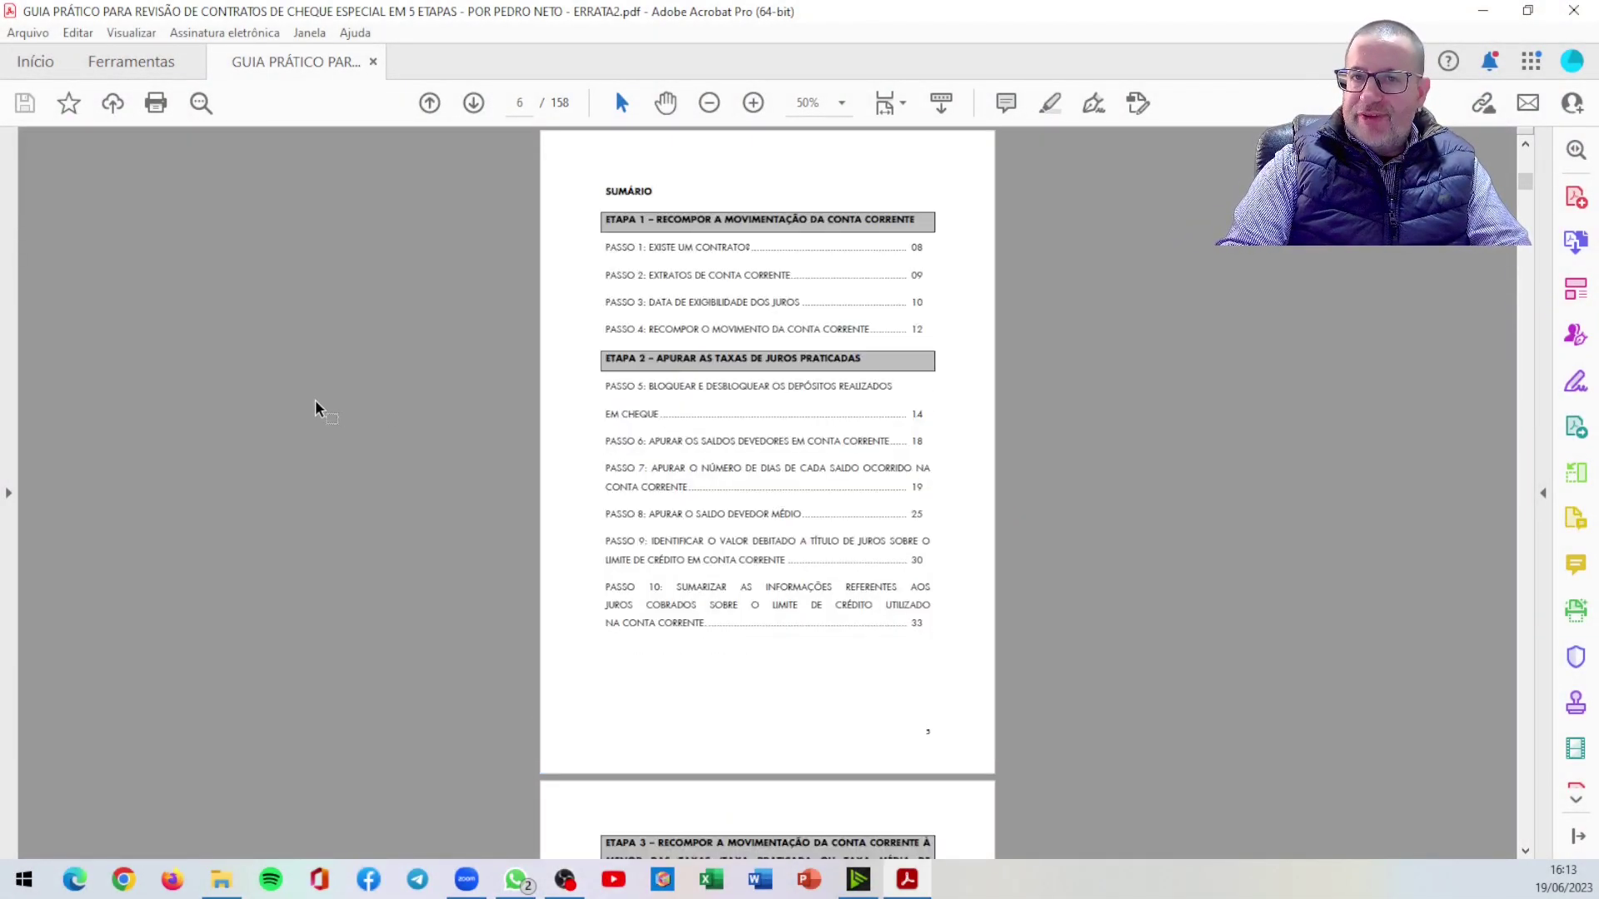
scroll(316, 408, "down", 4)
scroll(316, 408, "up", 5)
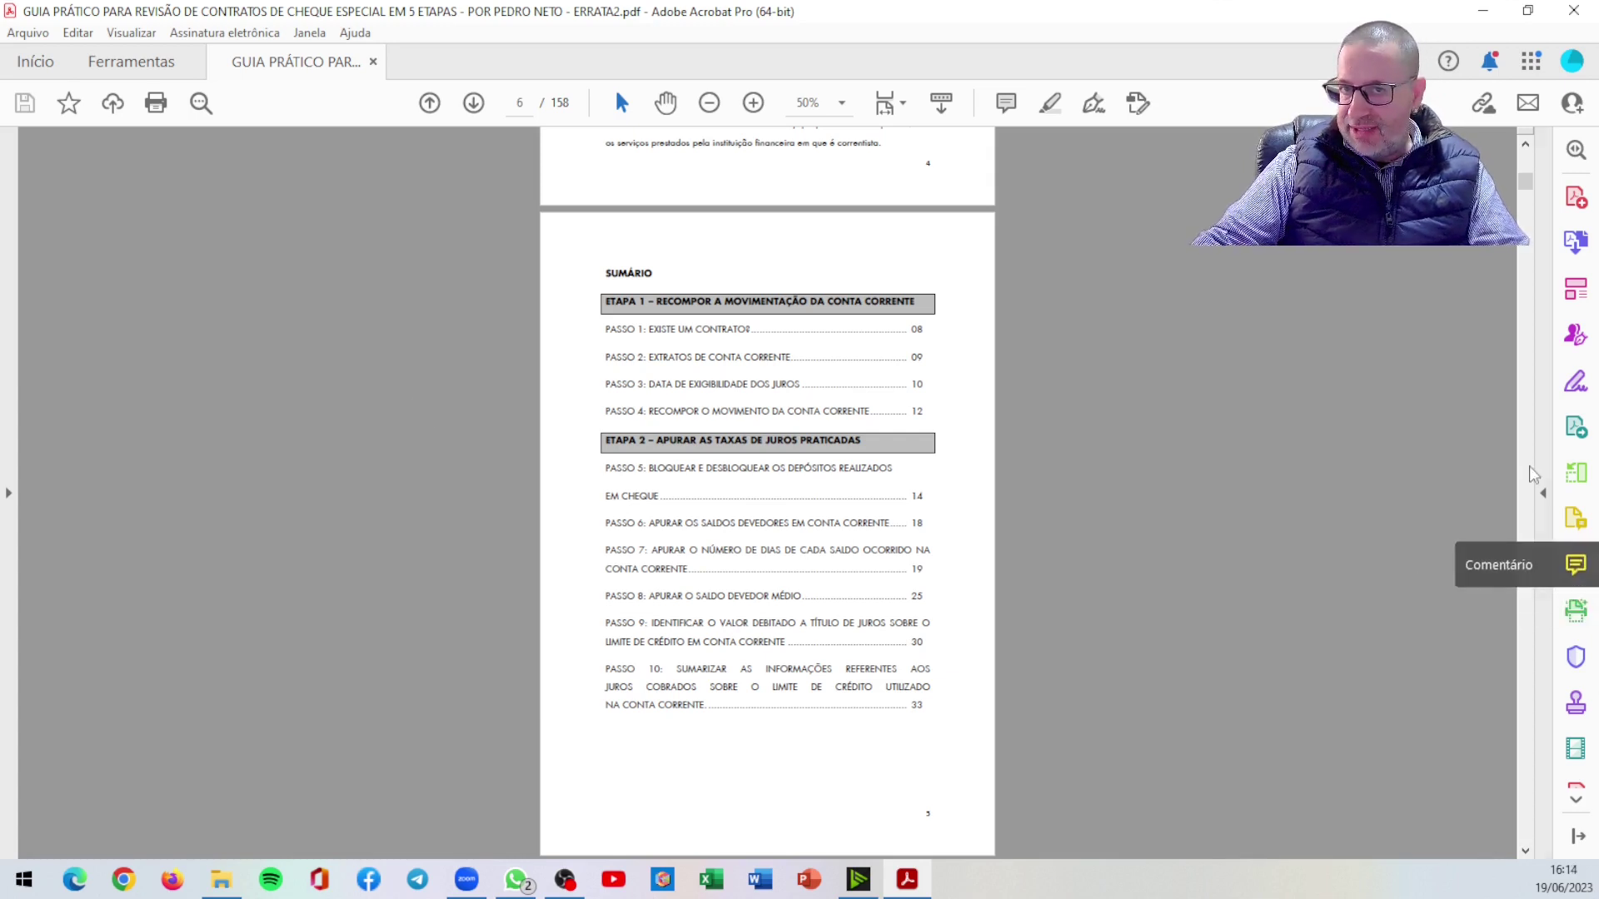
Step: Jump to page 82 using the page number box
left_click(520, 102)
type("8")
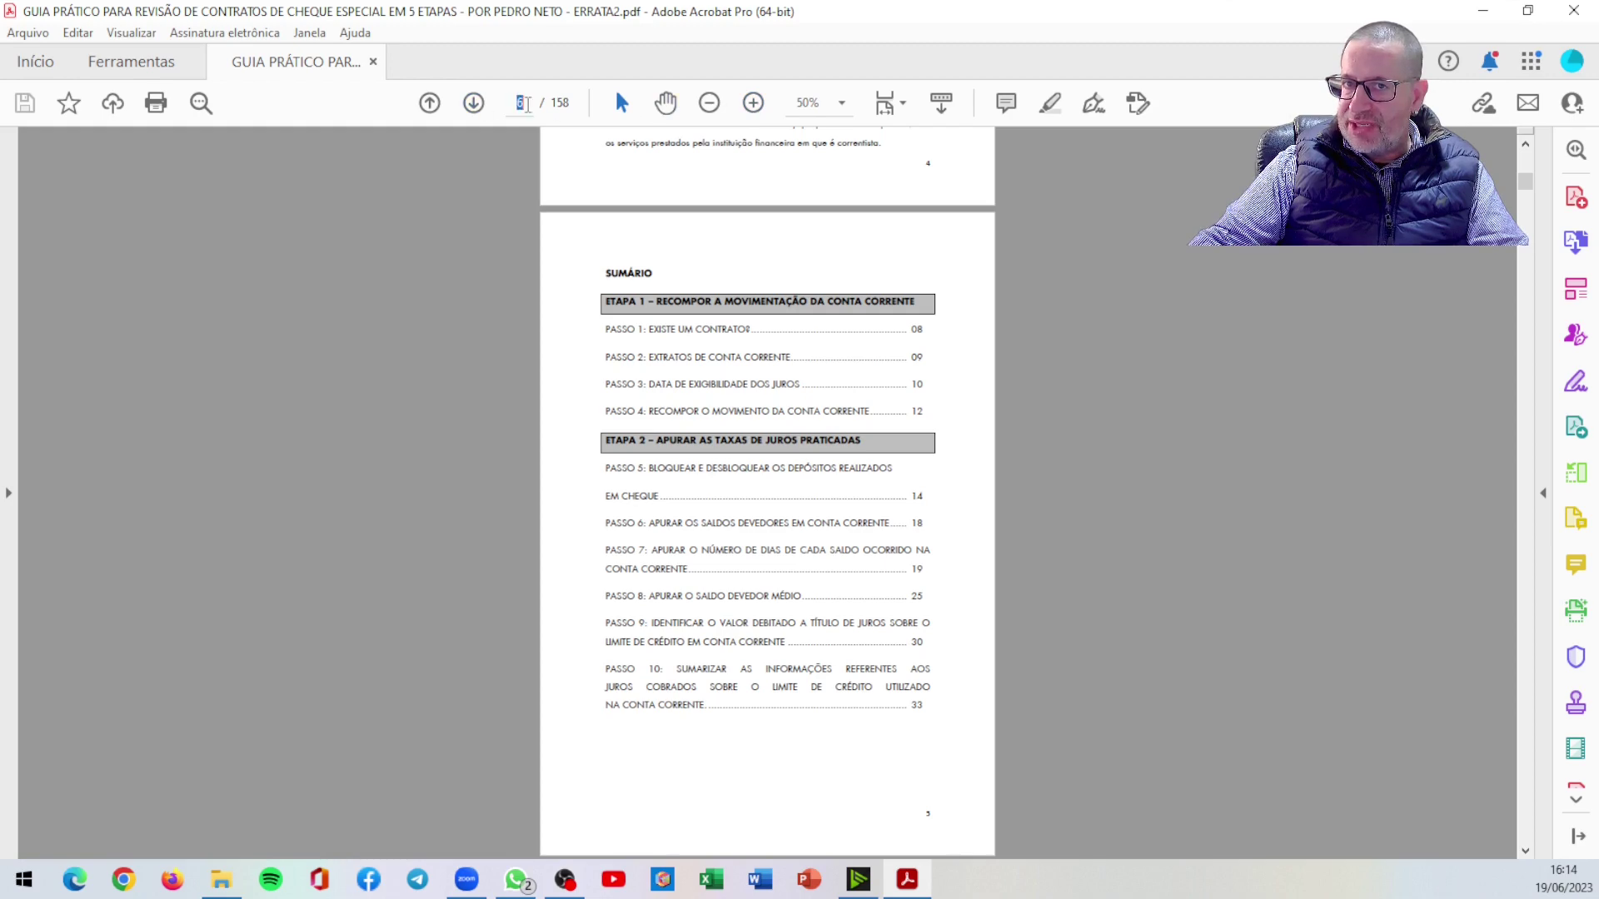
type("2")
key("Return")
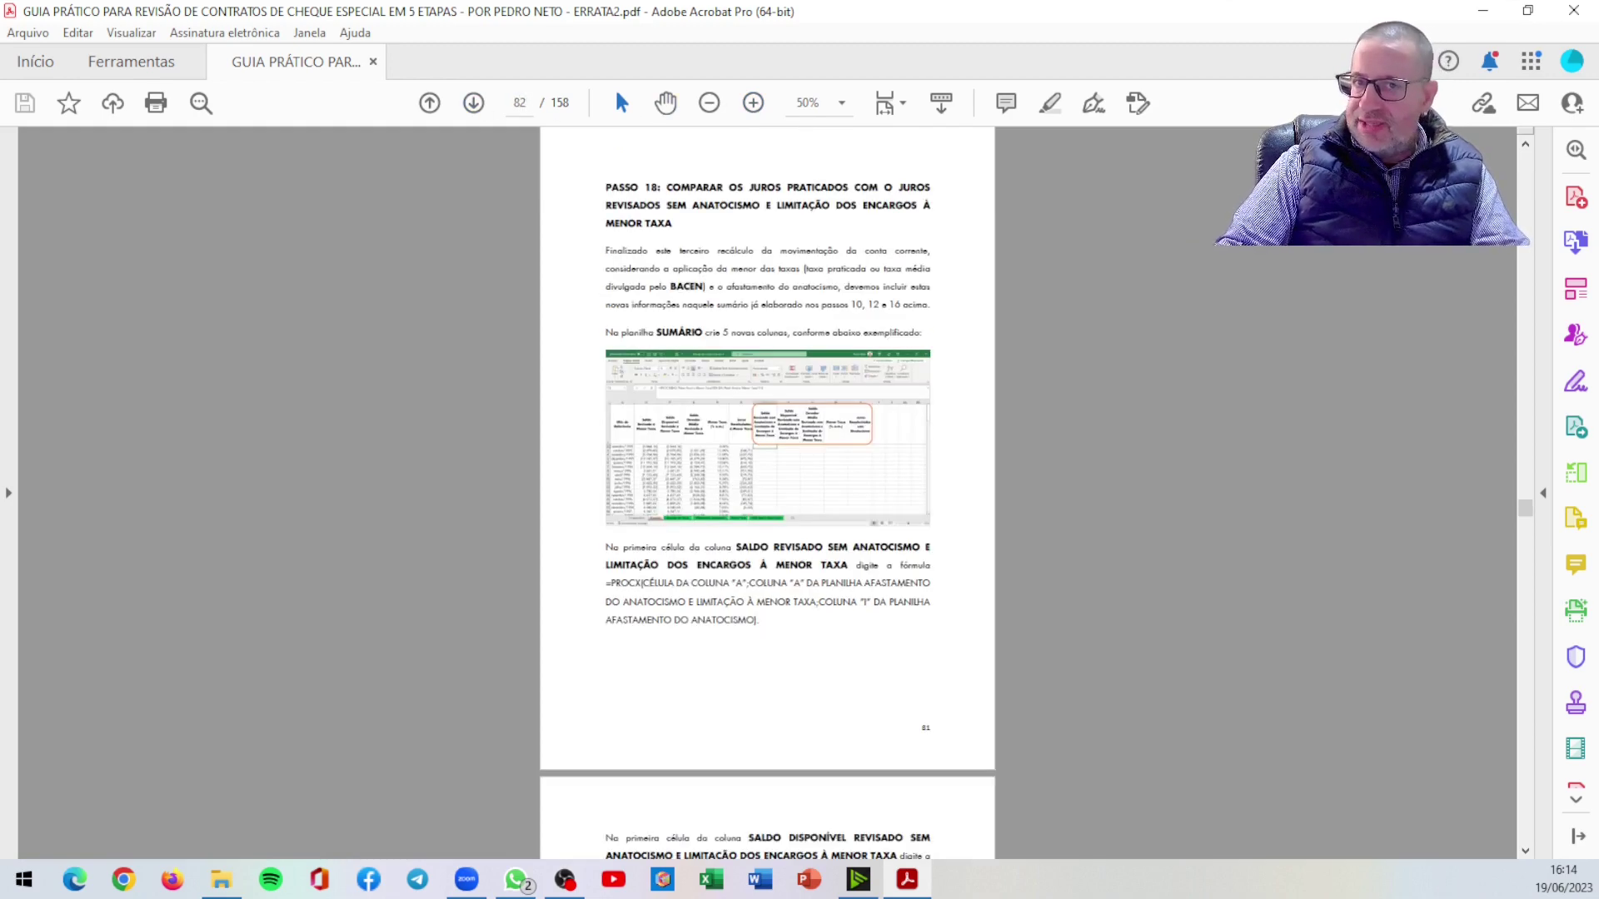
Step: Page through the guide to page 89, where the 1995 statement table begins
key("Page_Down")
key("Page_Down")
key("Page_Down")
key("Page_Down")
key("Page_Down")
key("Page_Down")
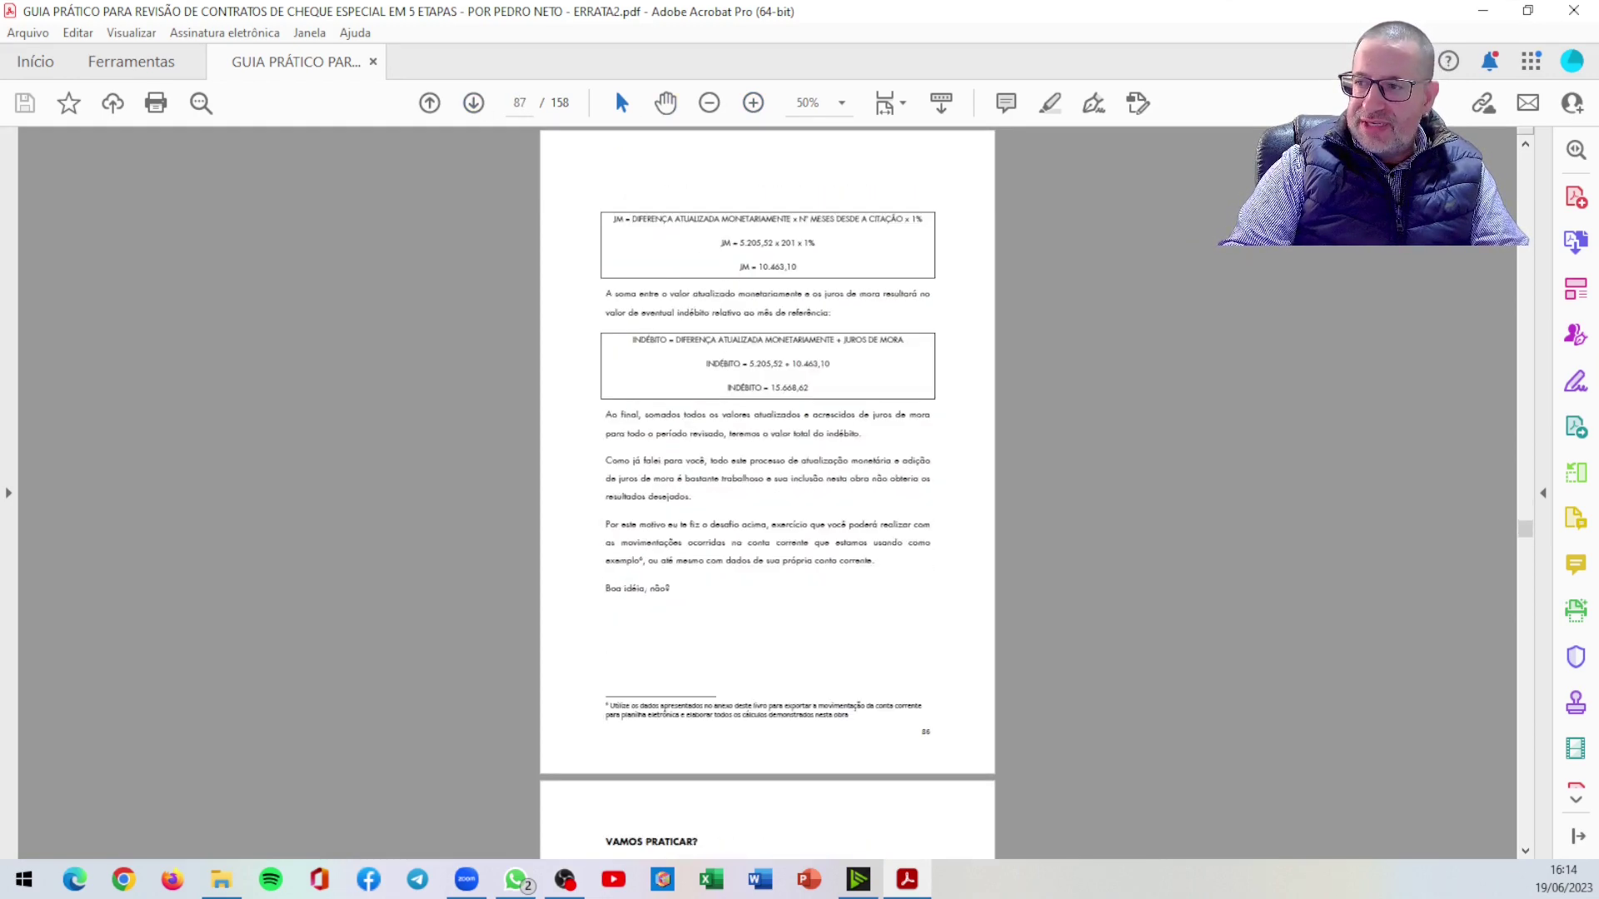
key("Page_Down")
key("Page_Down")
key("Page_Down")
scroll(767, 491, "up", 5)
scroll(767, 491, "up", 3)
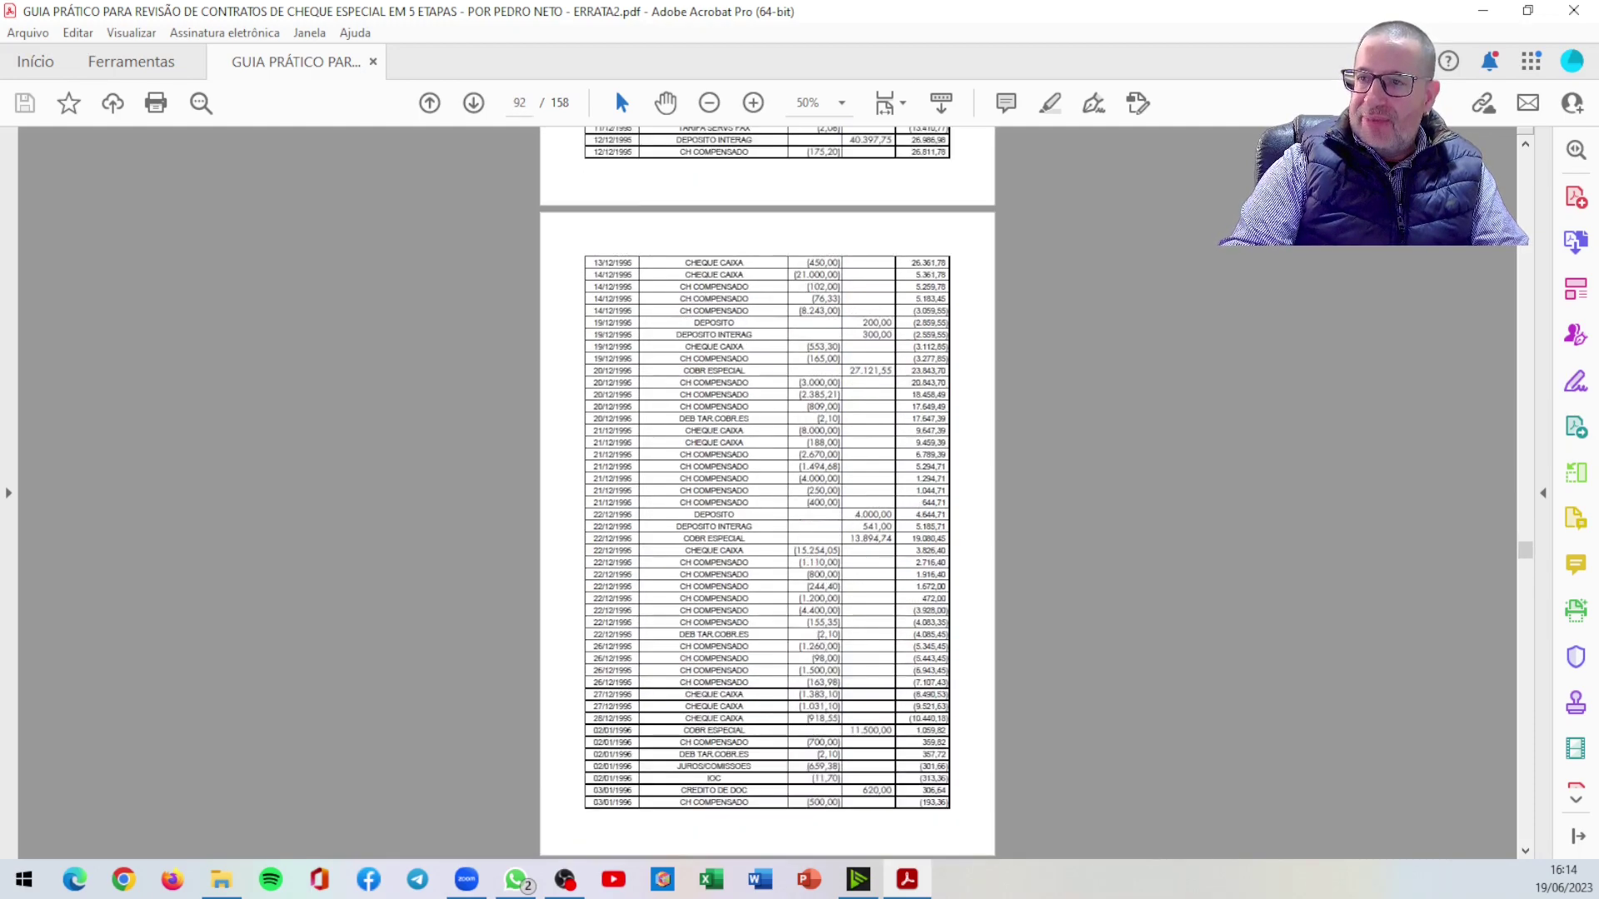
scroll(767, 491, "up", 3)
scroll(767, 491, "up", 10)
scroll(767, 491, "up", 5)
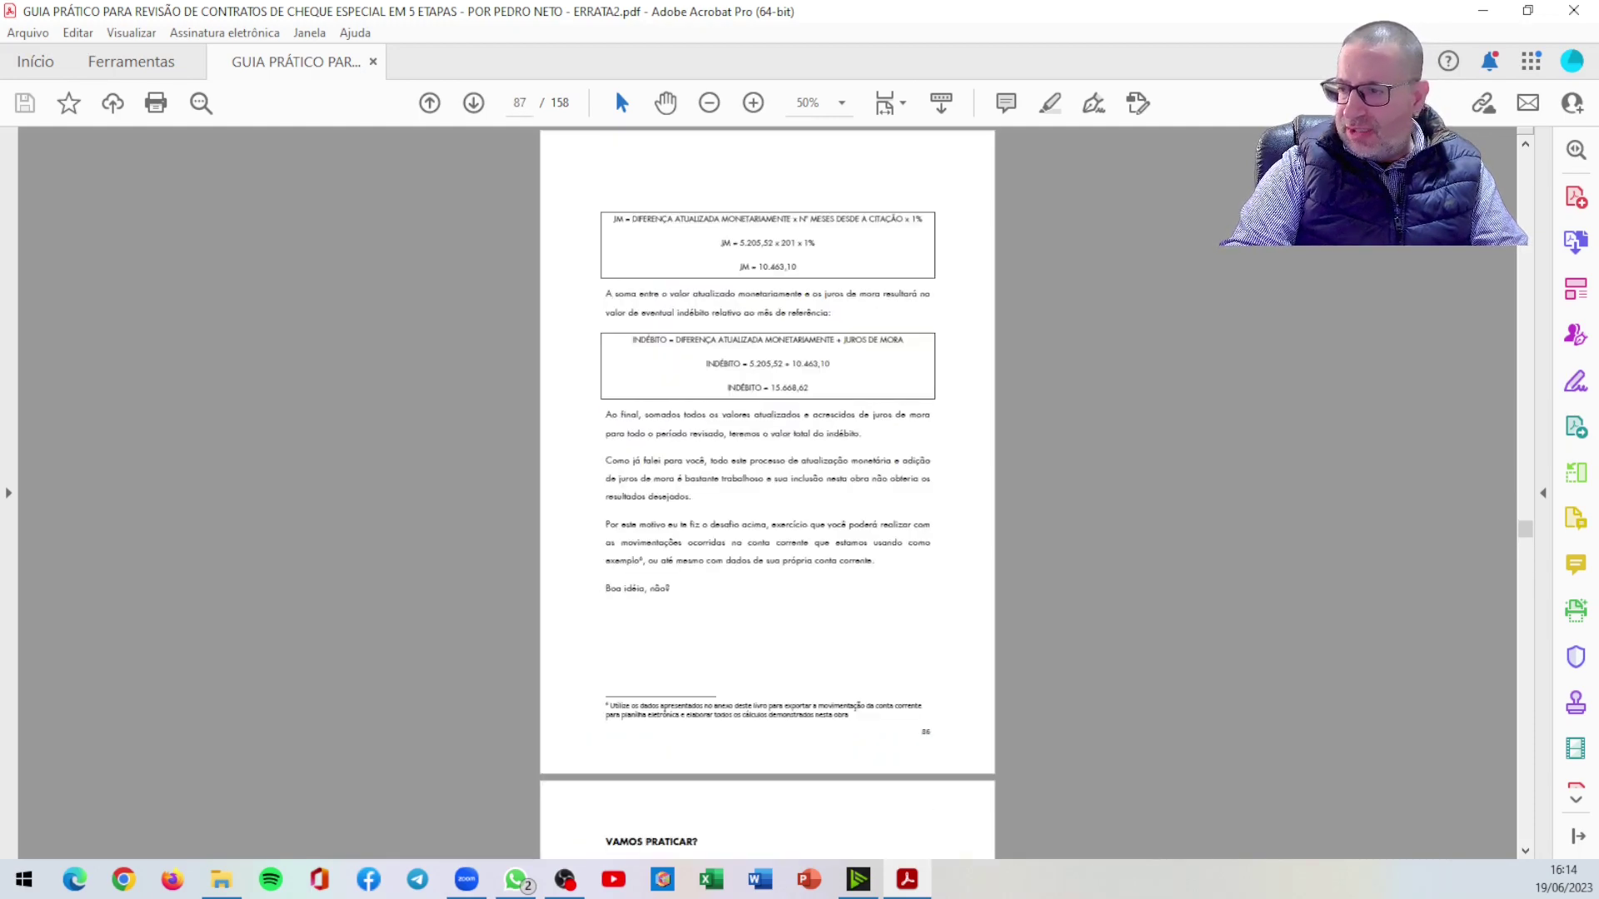
scroll(767, 492, "down", 5)
key("Page_Down")
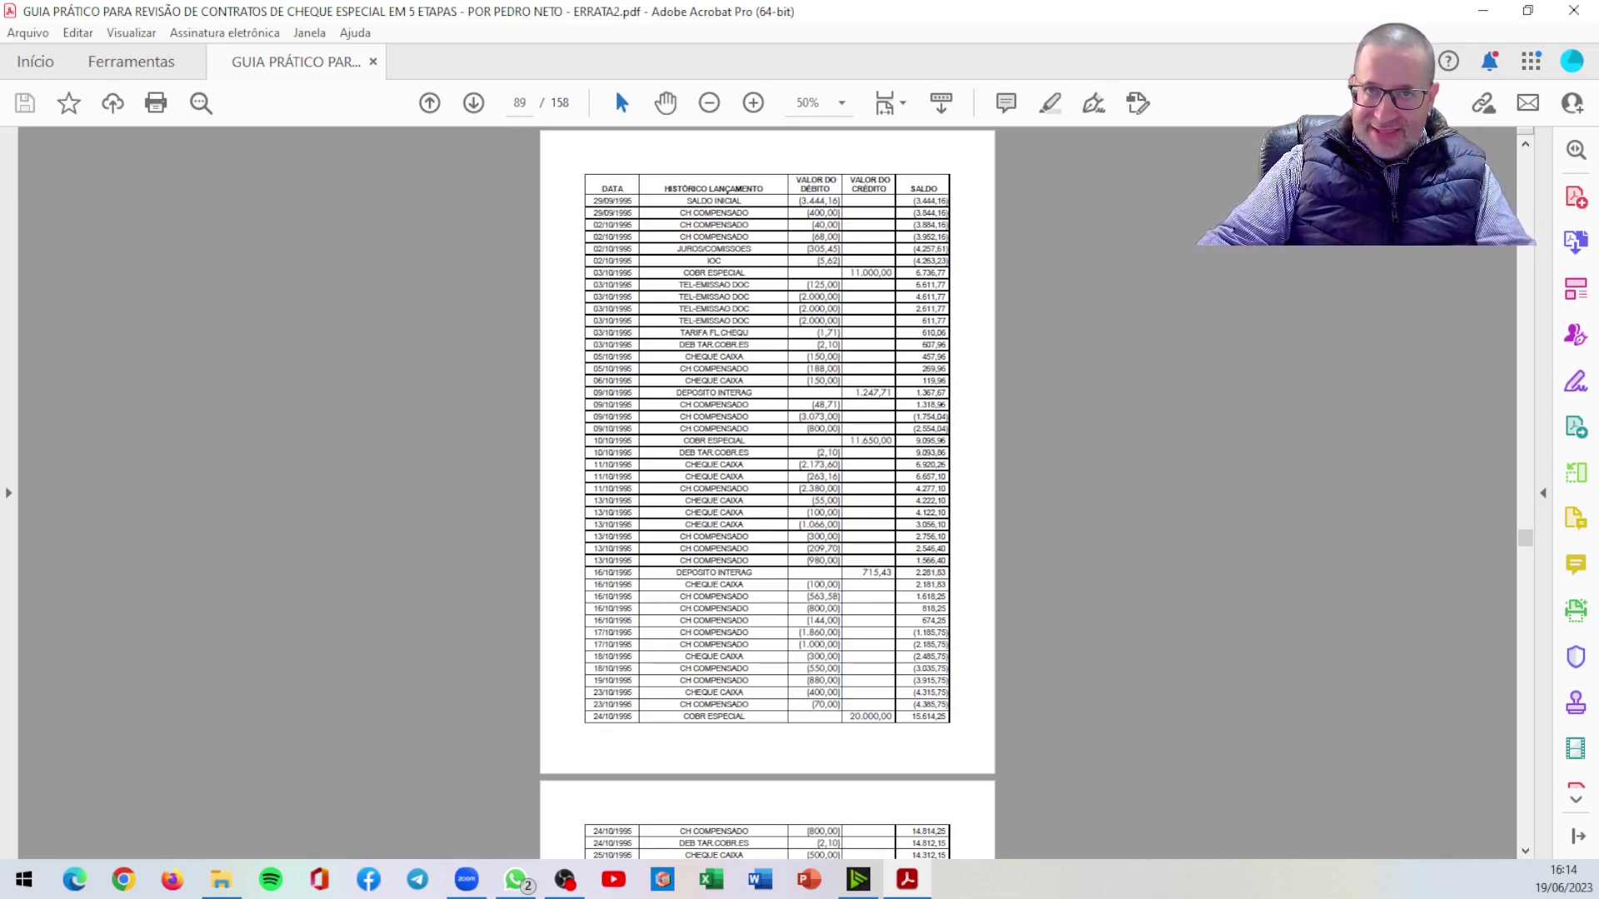
Step: Select pages 89 through 158 in Organizar páginas and extract them into a new document
left_click(1573, 476)
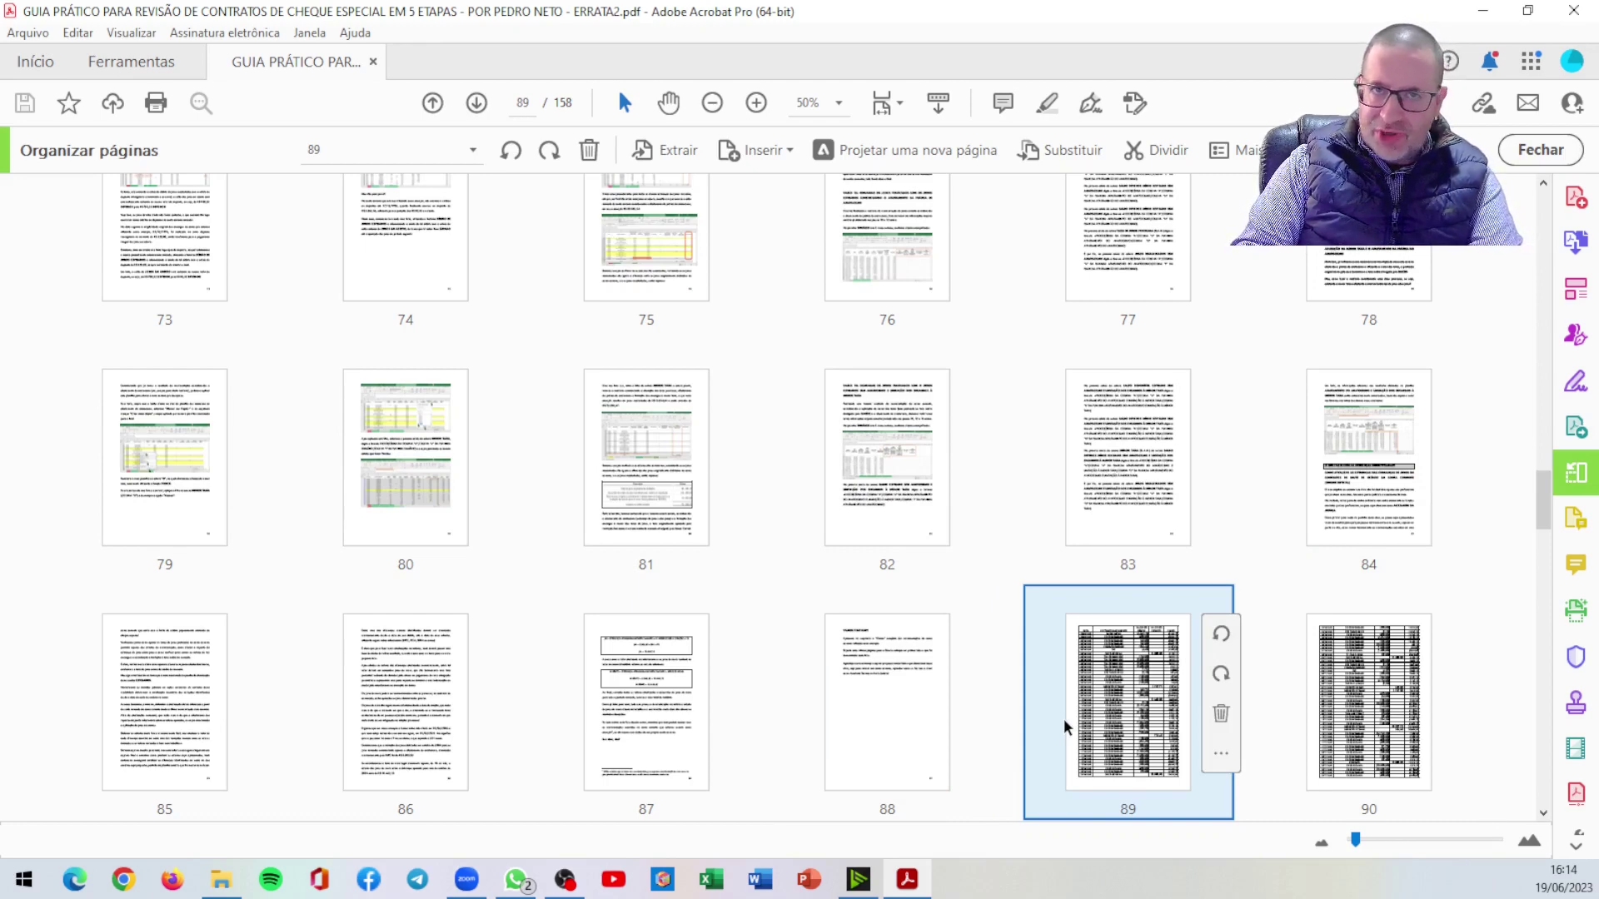
key("shift+End")
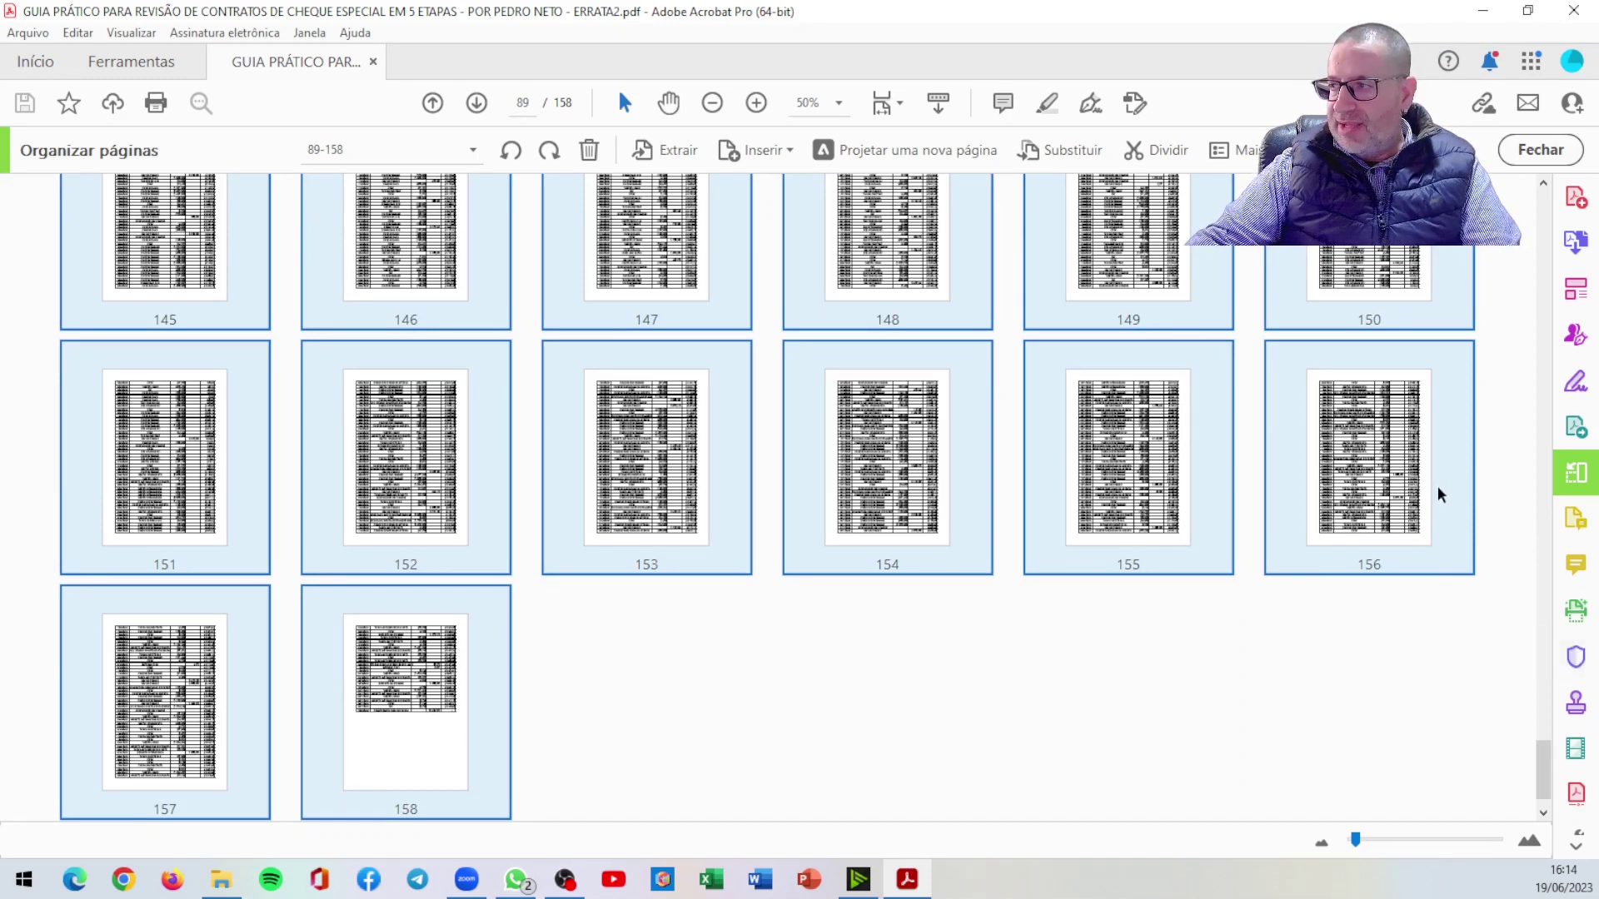
left_click(658, 152)
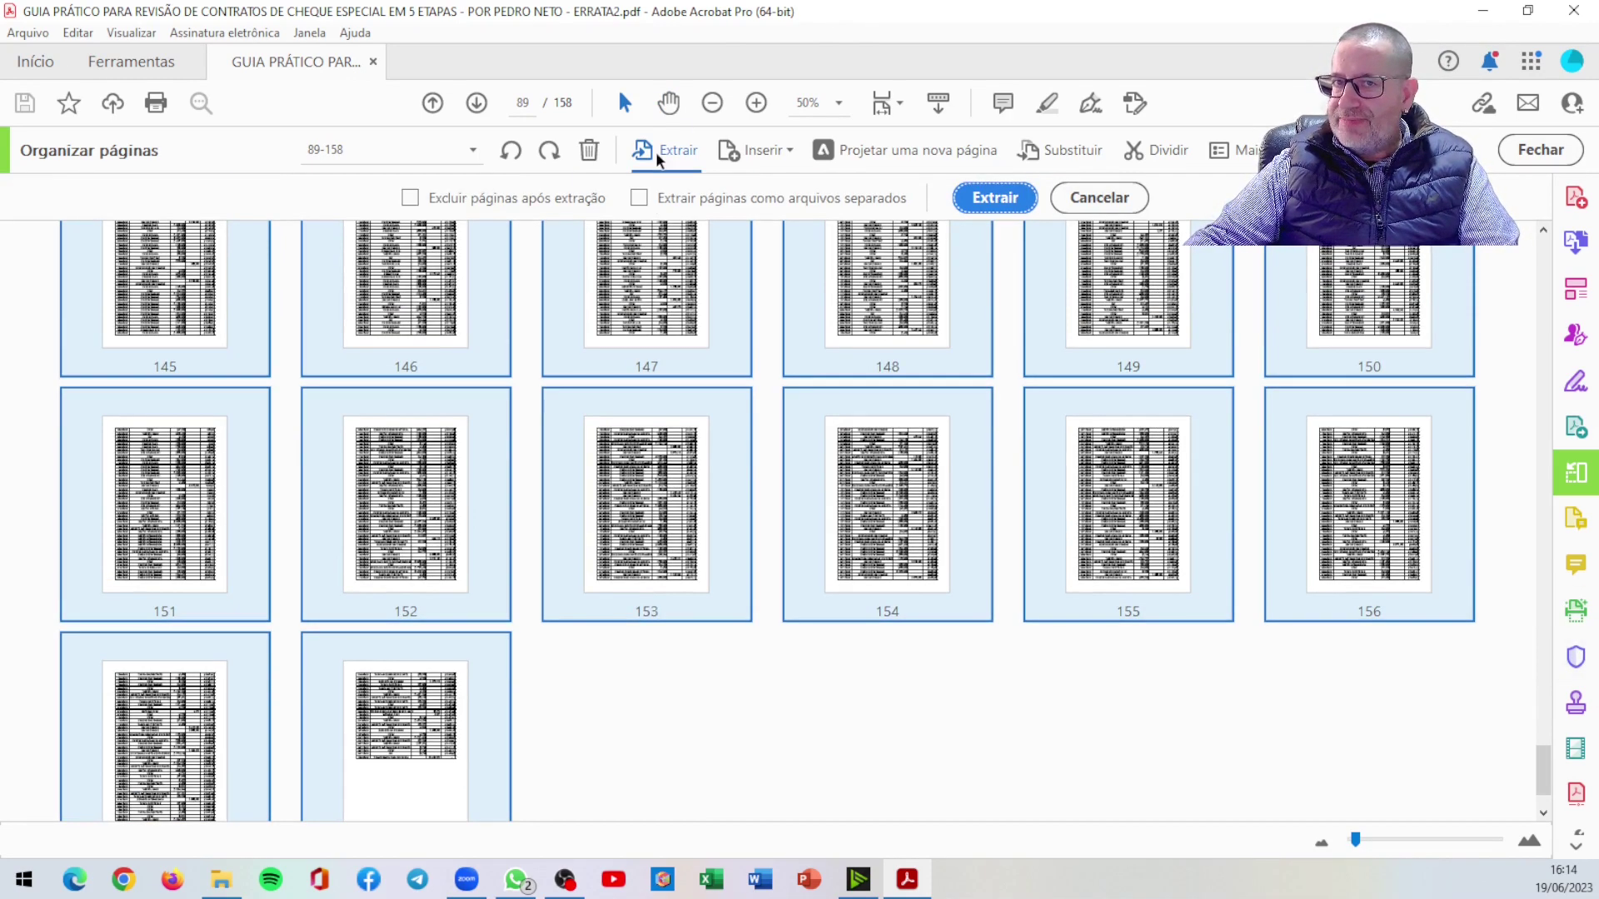
left_click(998, 200)
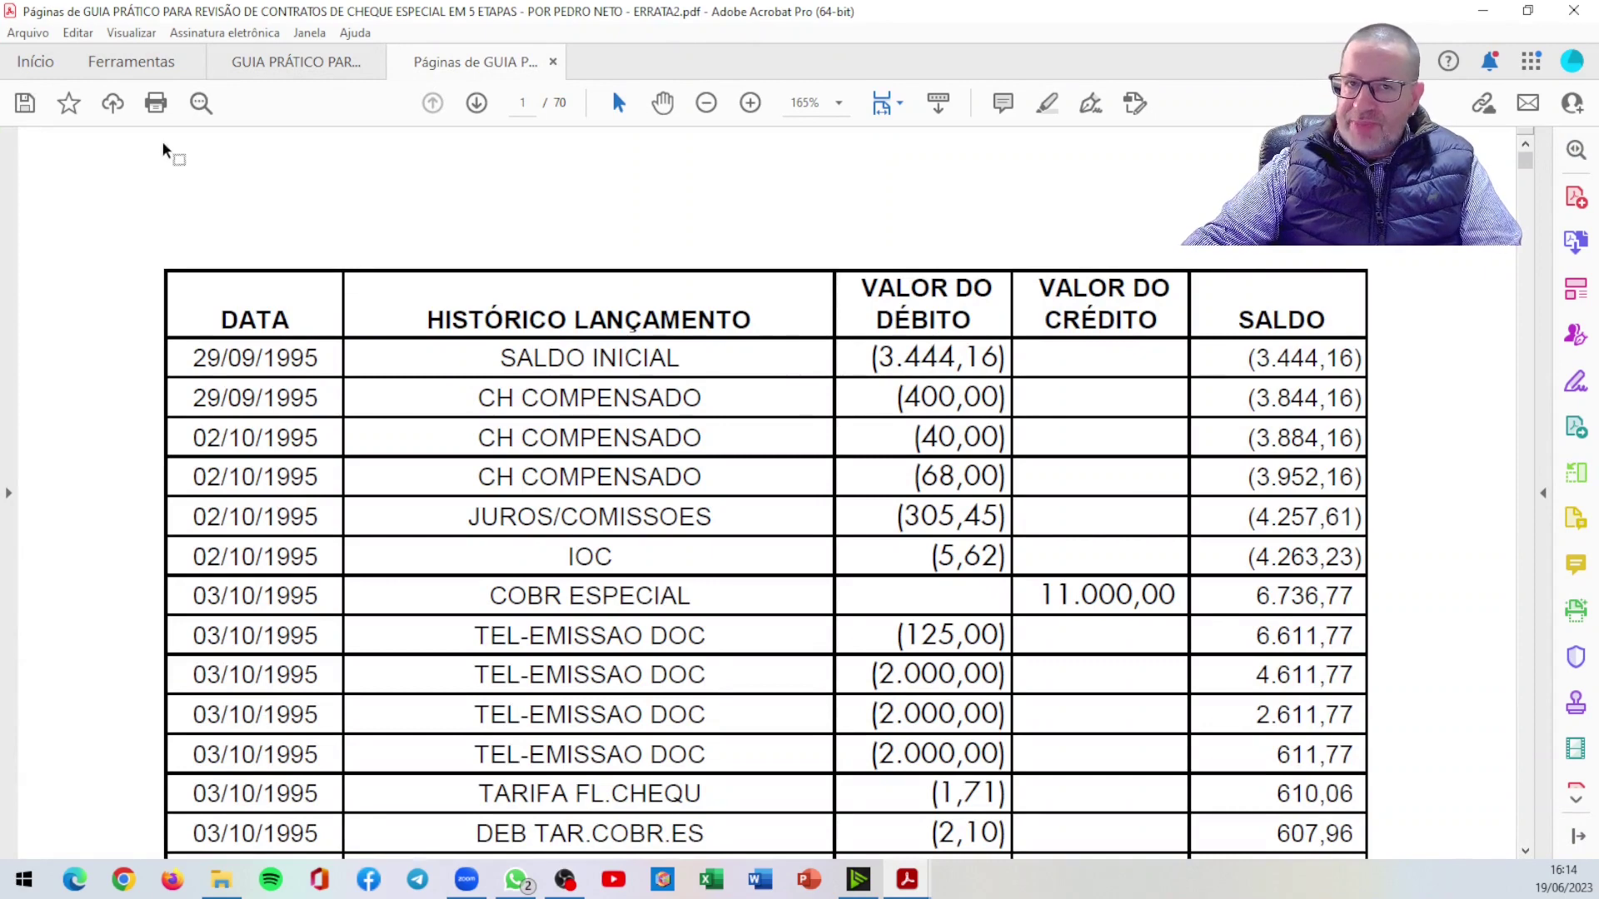
Step: Save the extracted pages as extrato.pdf in the guide's folder, replacing the existing file
left_click(30, 33)
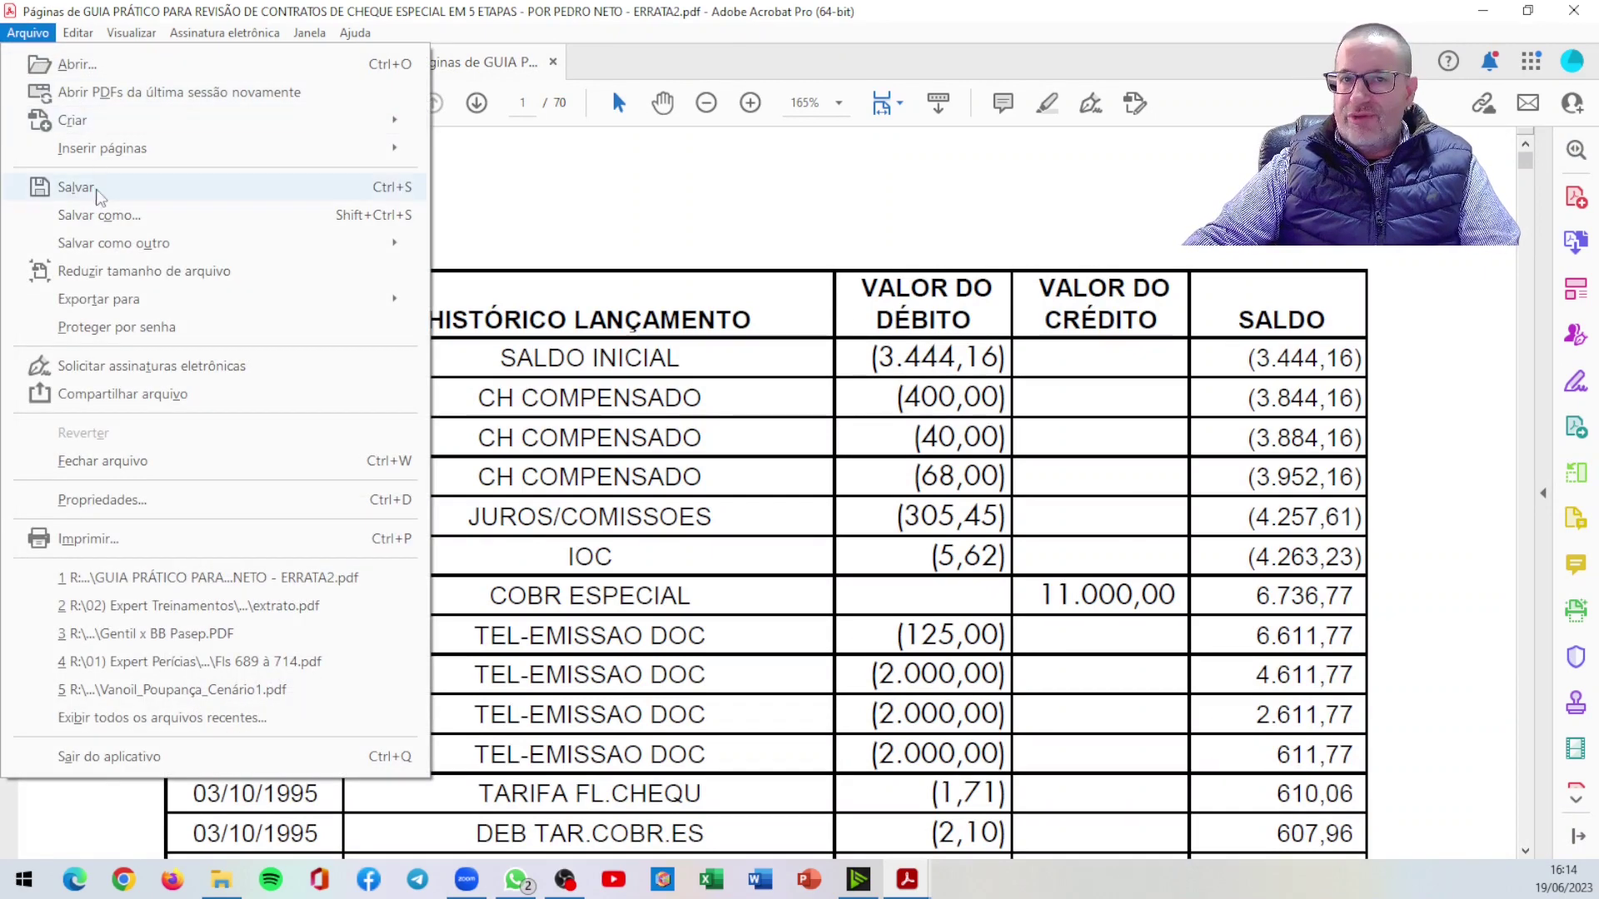
left_click(99, 215)
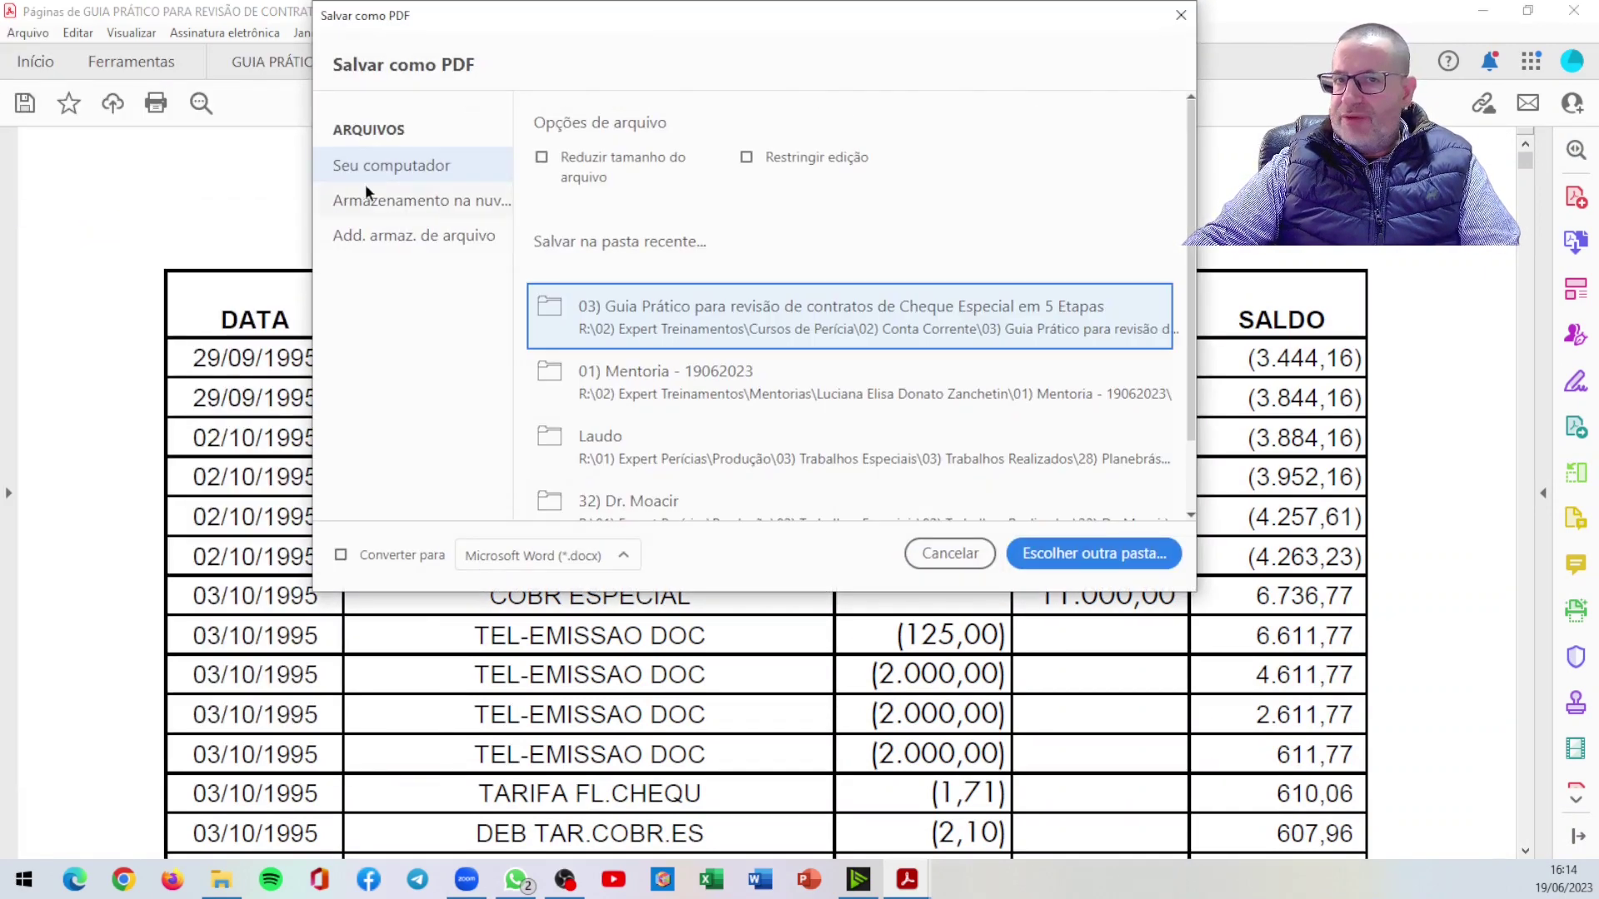
left_click(618, 313)
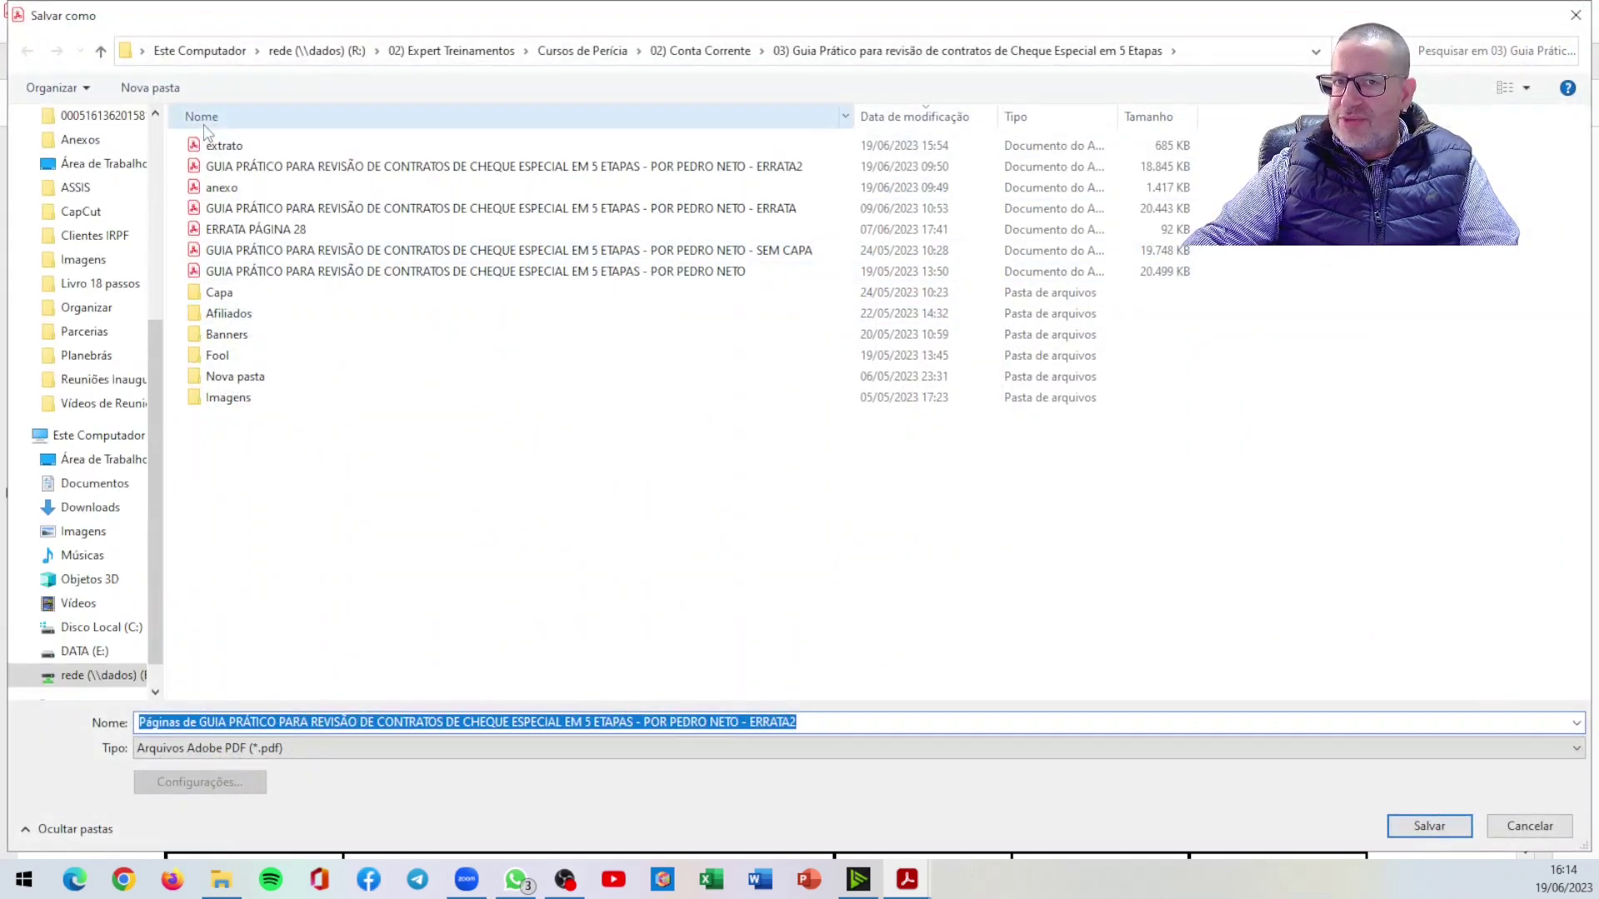
left_click(215, 146)
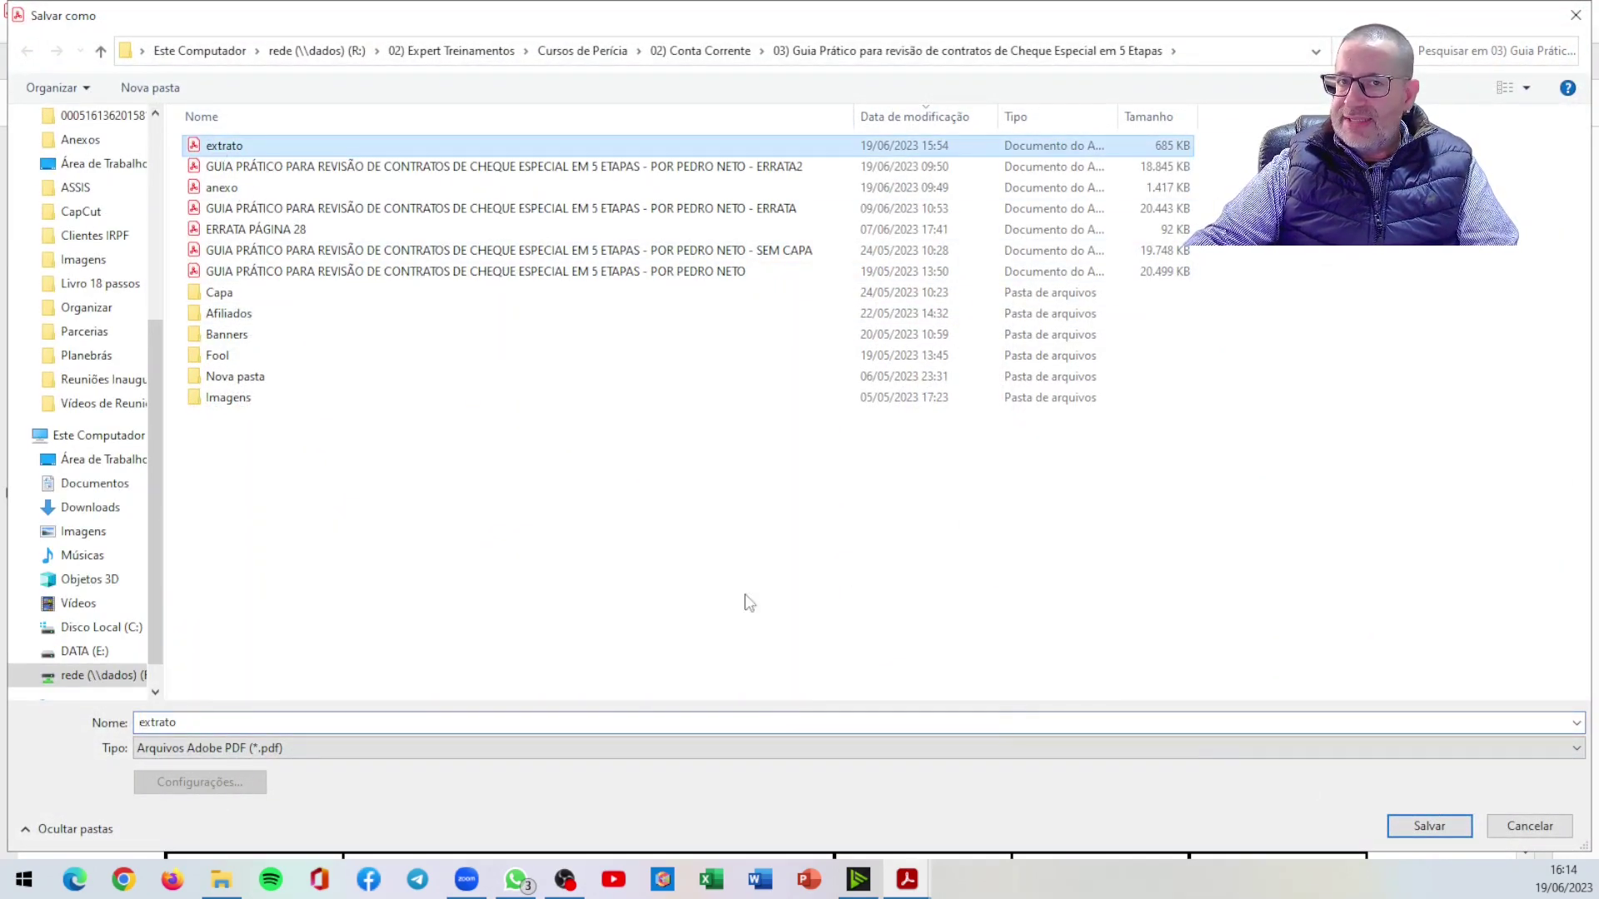
left_click(1424, 825)
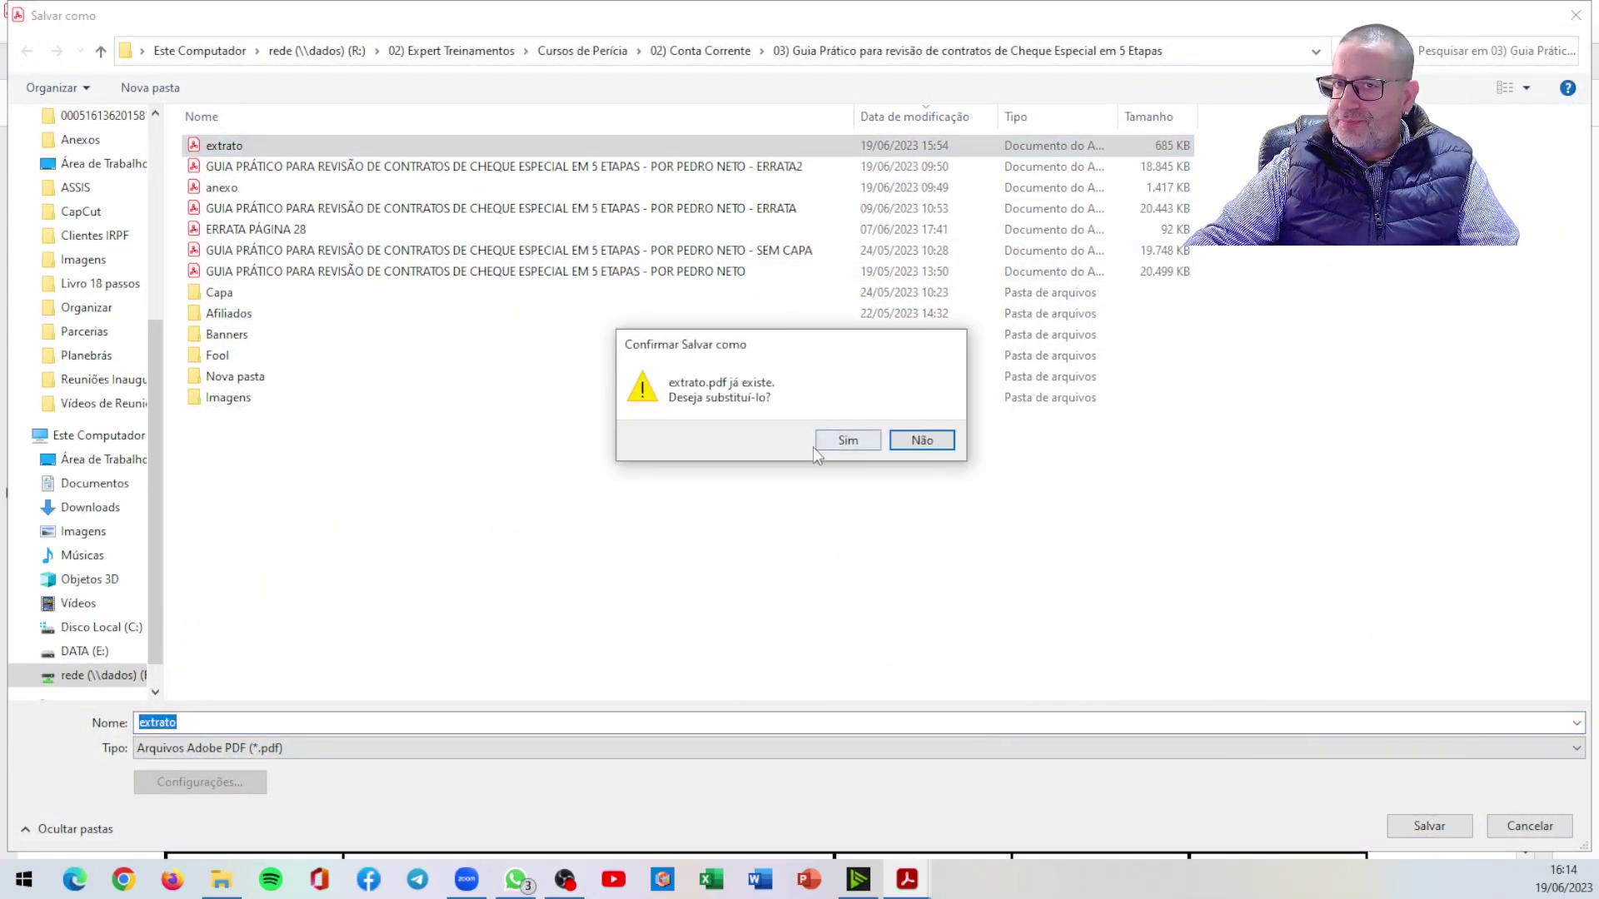
left_click(847, 440)
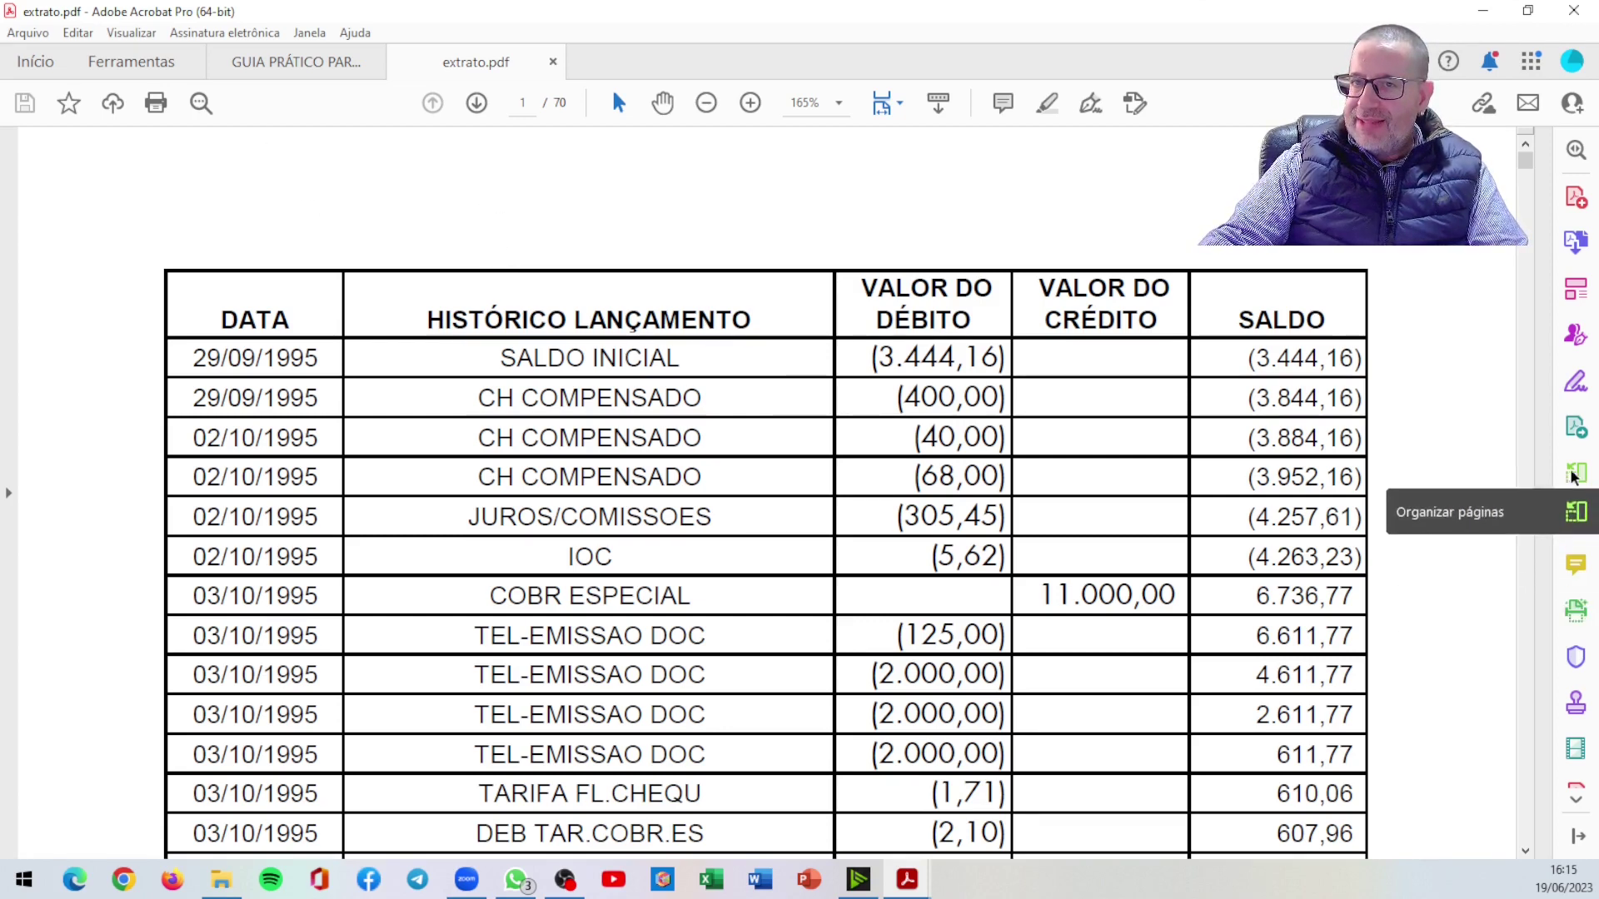
Step: Choose Spreadsheet as the Export PDF format and start the export
left_click(1576, 428)
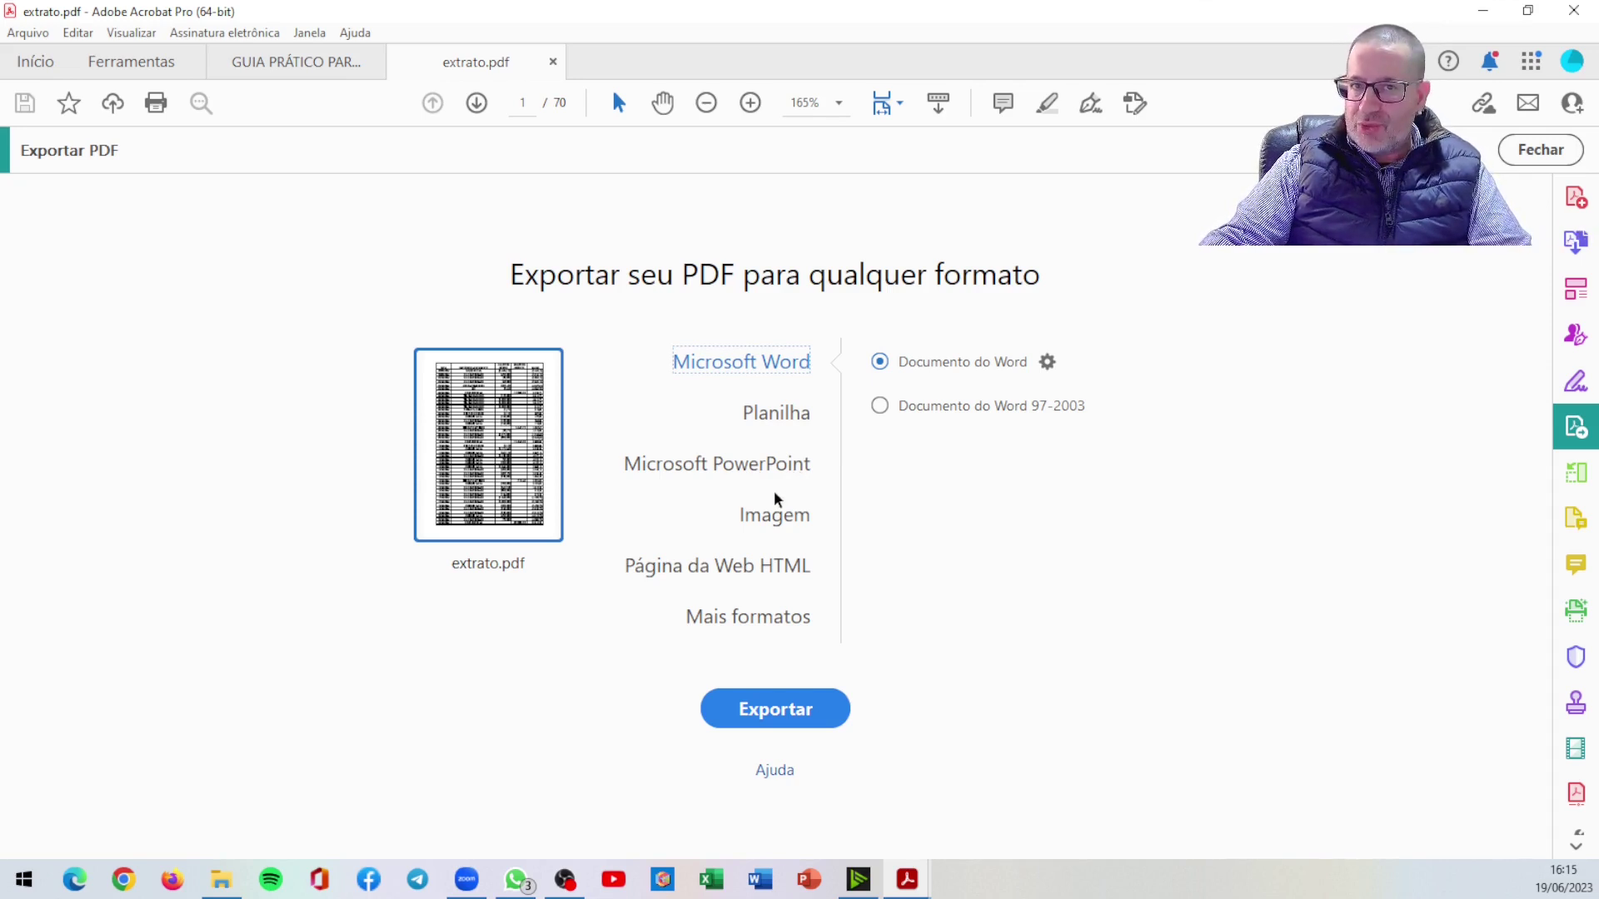
left_click(801, 417)
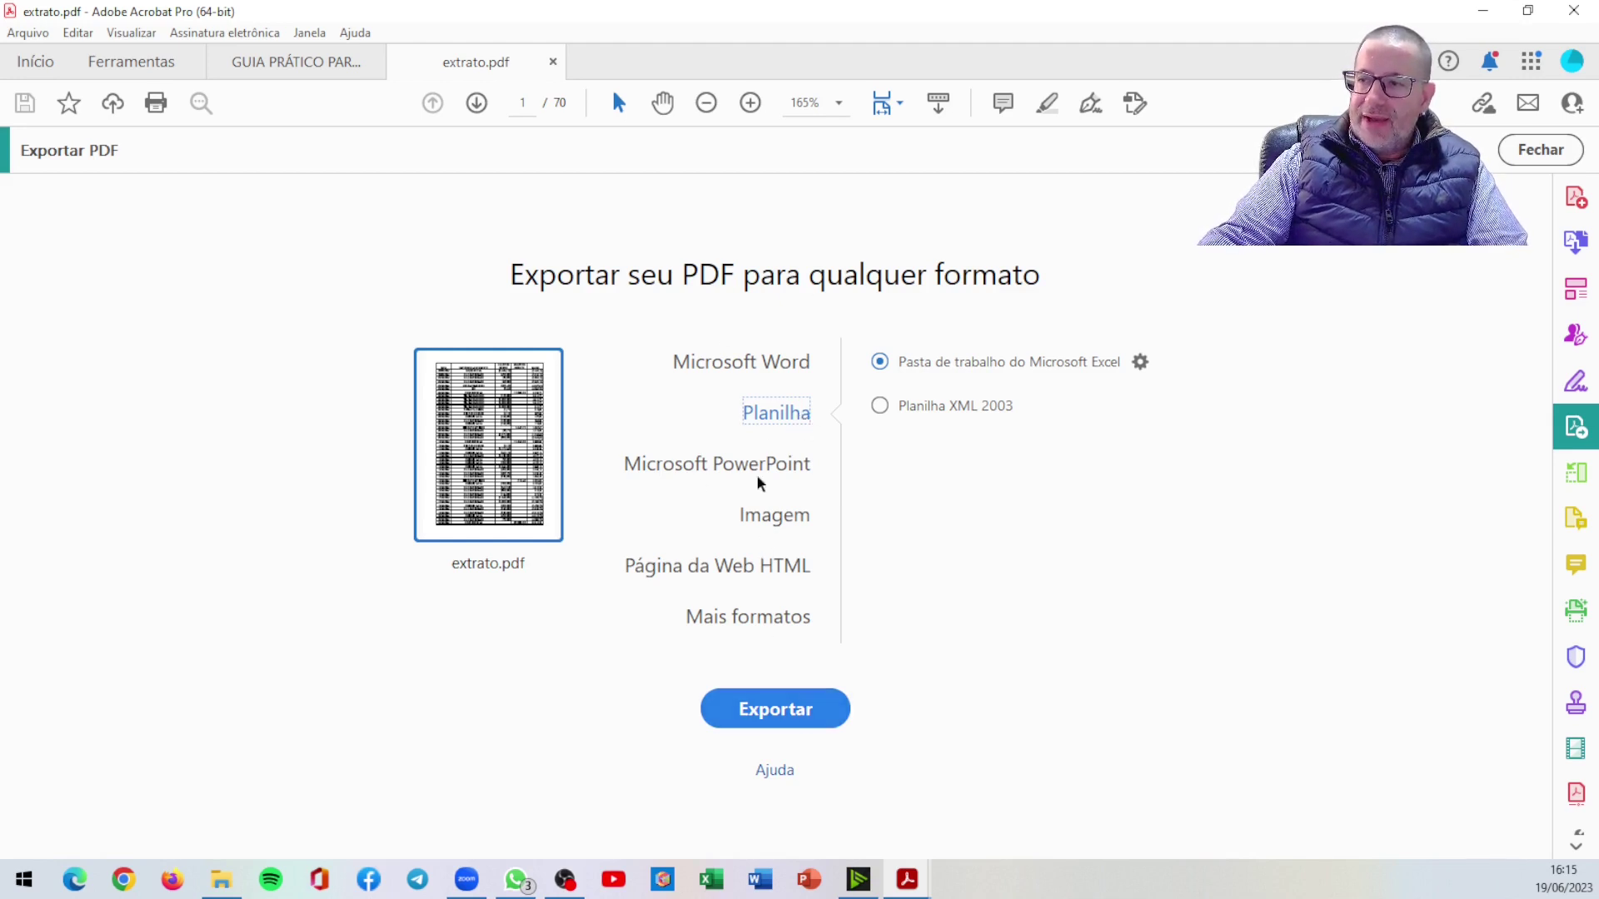
left_click(766, 726)
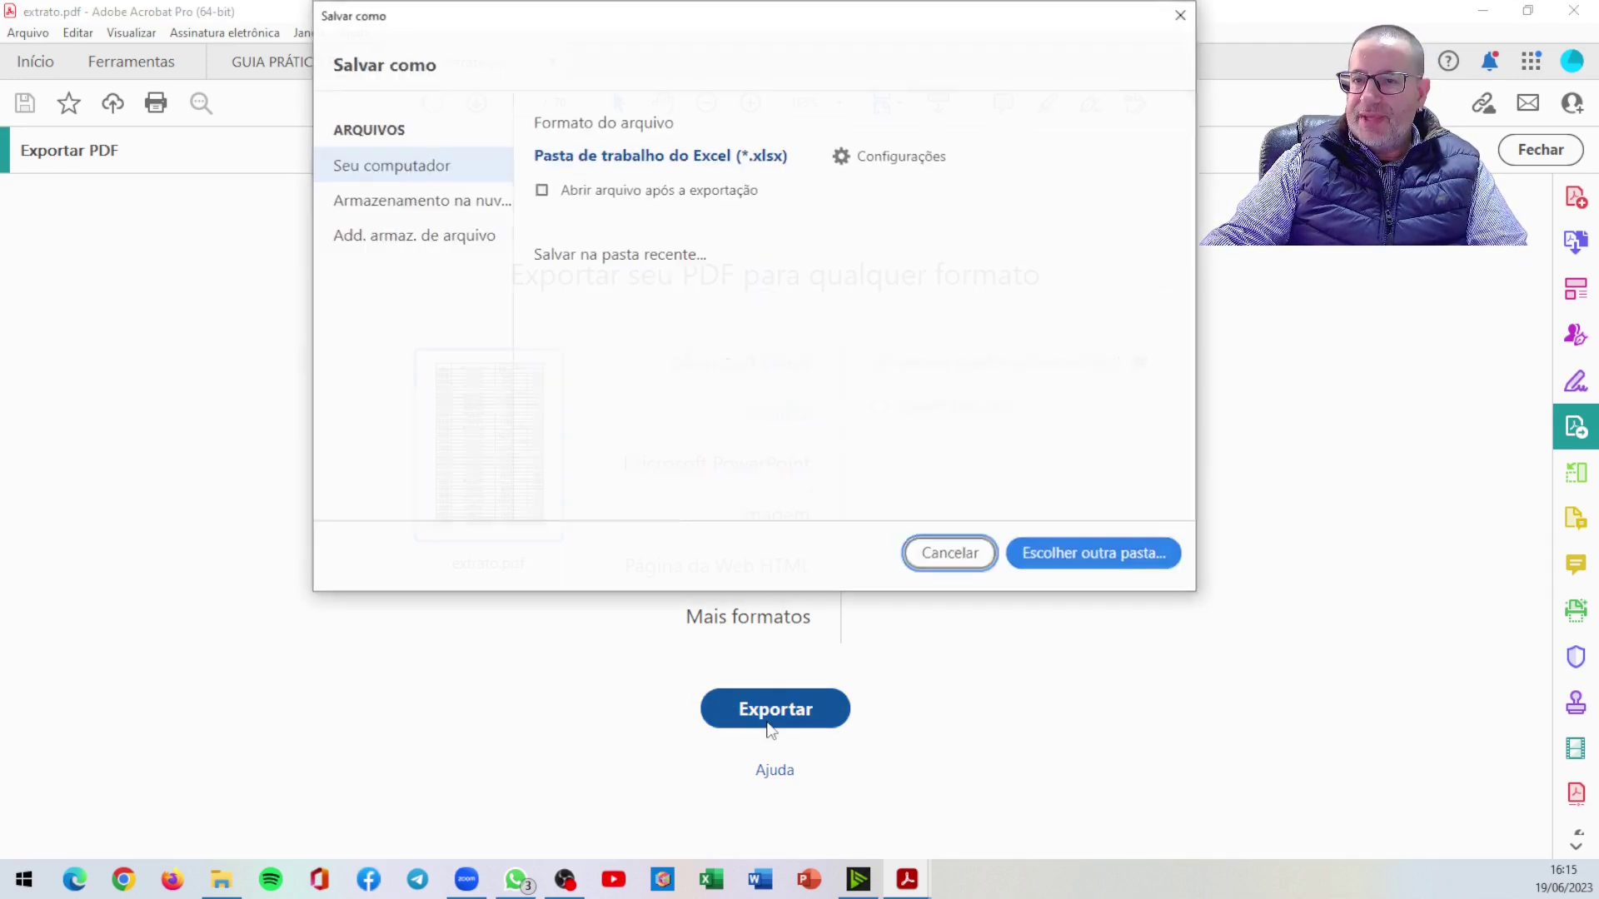
Step: Save the export as extrato.xlsx in the guide's folder, overwriting the earlier workbook
left_click(637, 329)
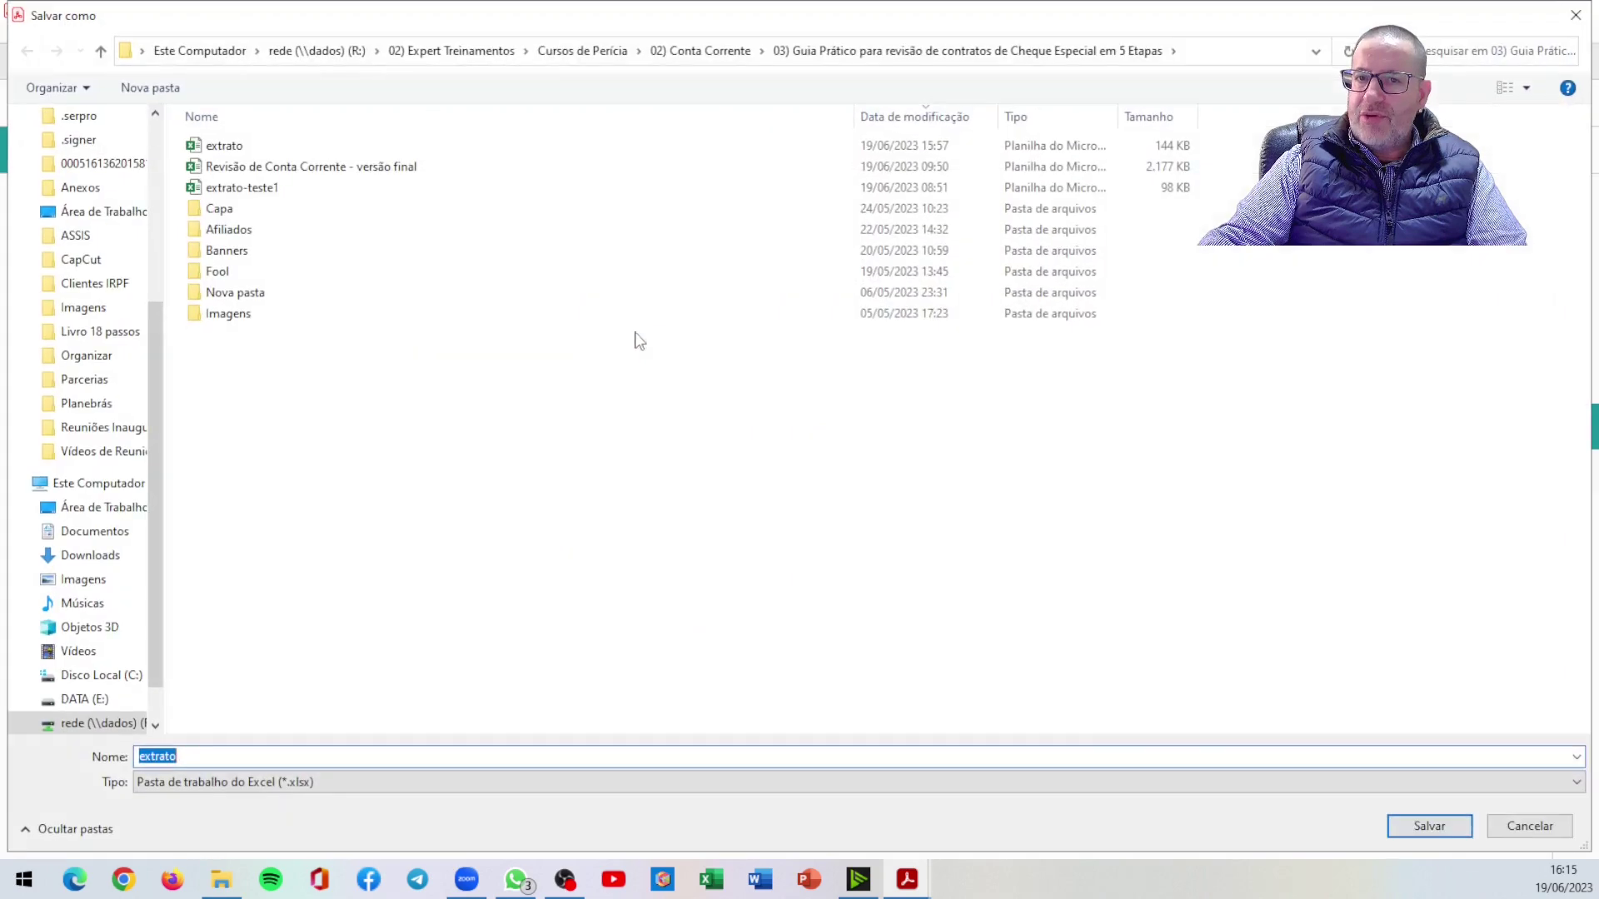
left_click(209, 146)
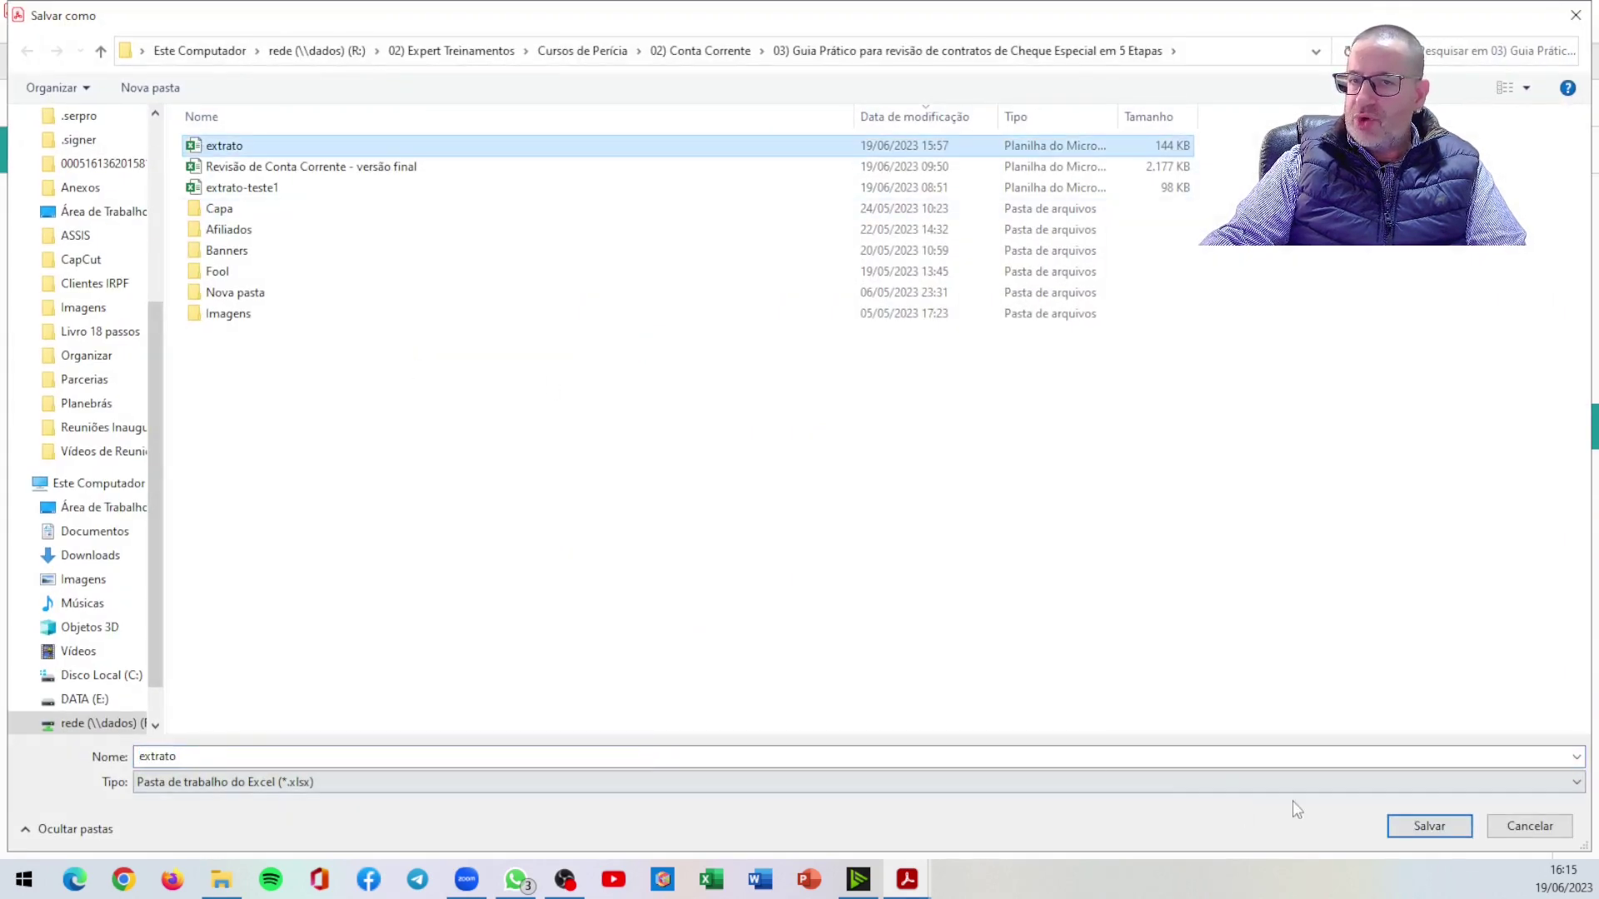
left_click(1420, 825)
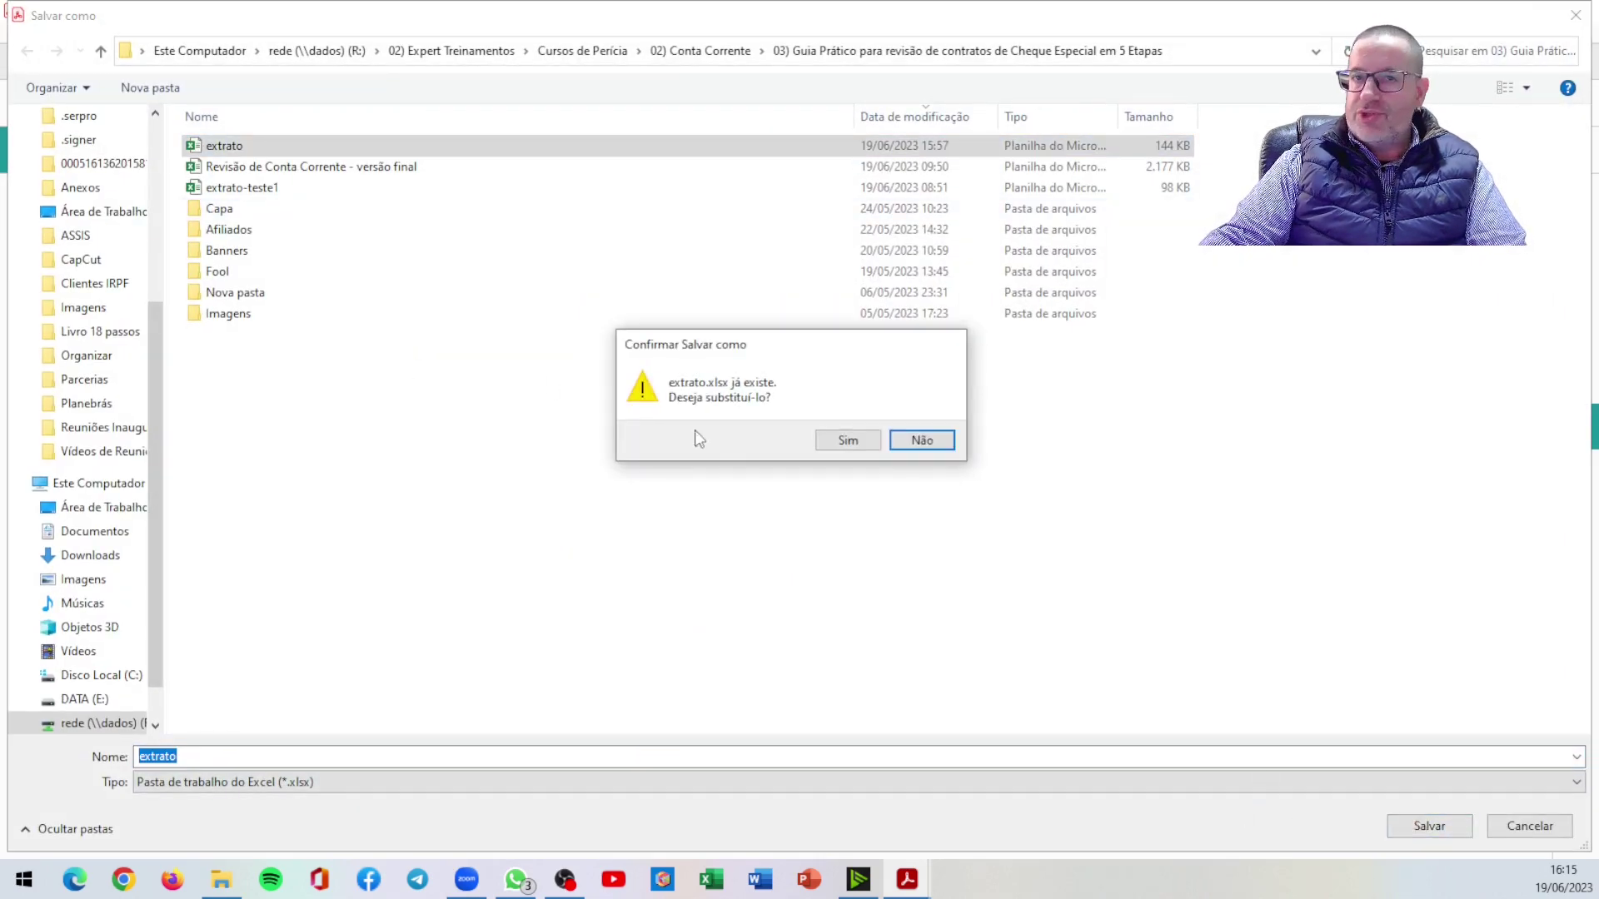
left_click(841, 441)
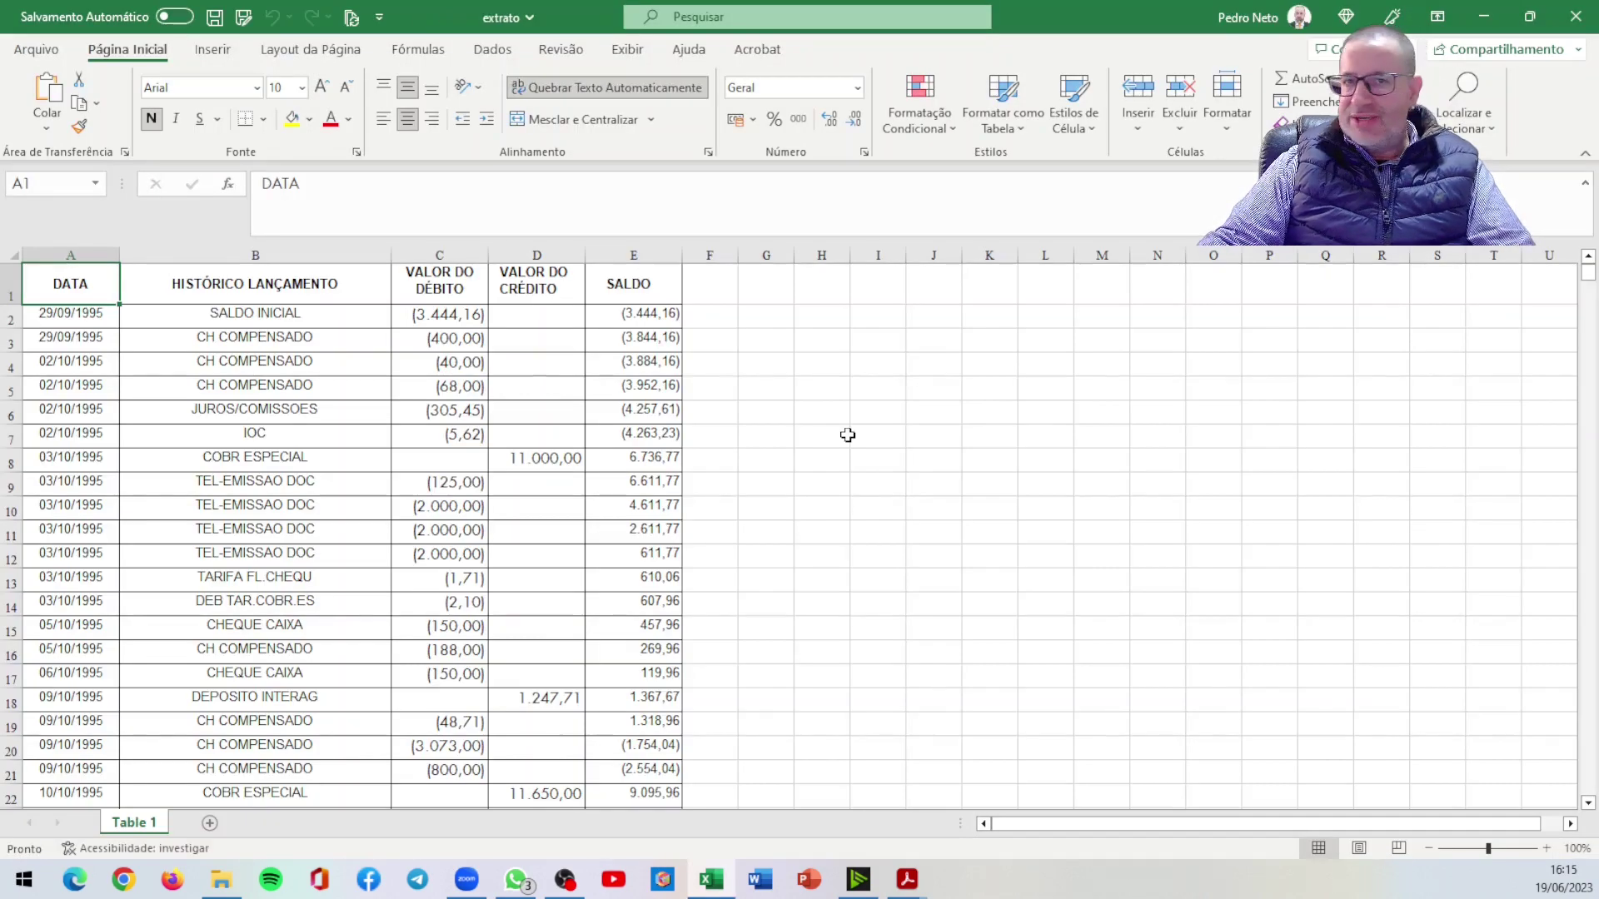
Step: Check the balance in E8, then select the first balance cell E2
left_click(631, 467)
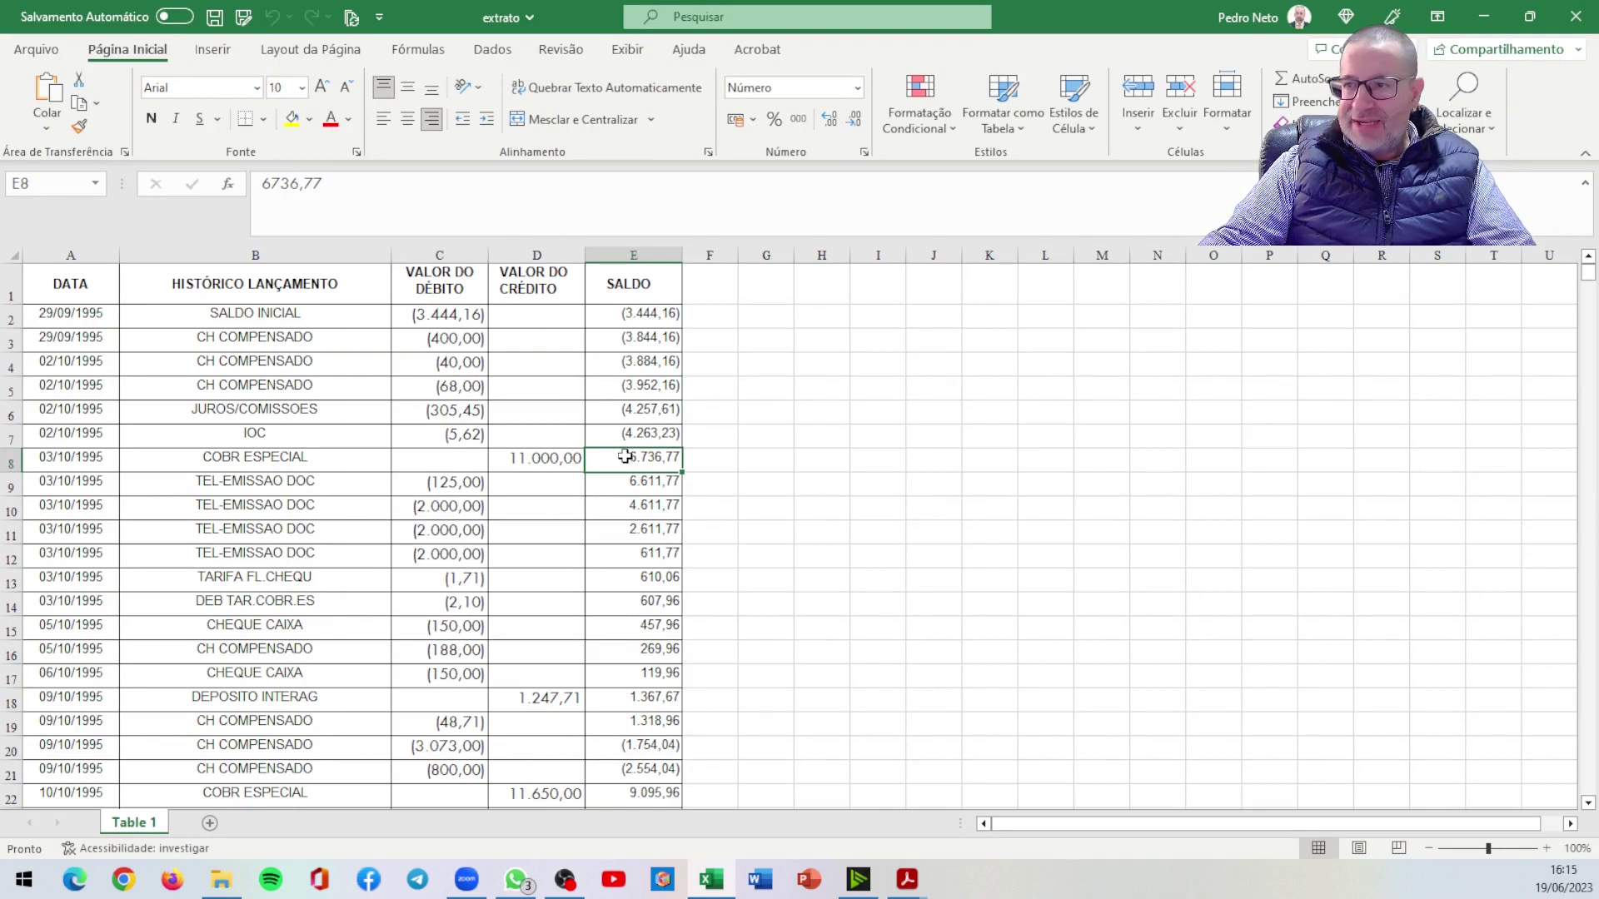
left_click(625, 433)
left_click(649, 315)
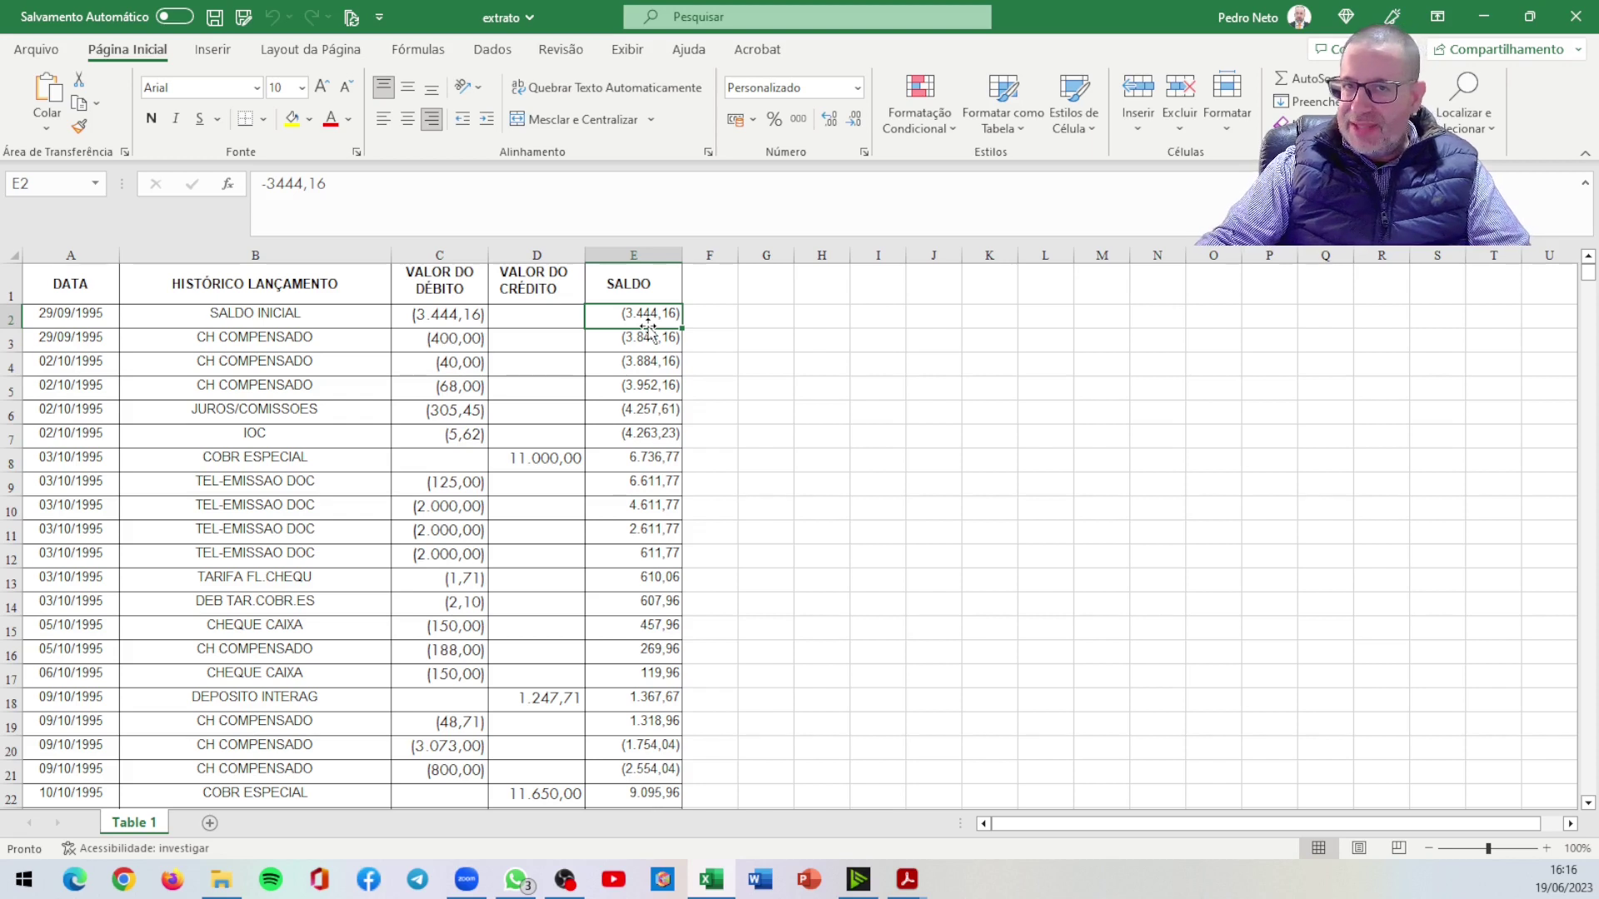
Step: Enter =SOMA($C$2:D2) in E2 with AutoSoma, locking the range start with F4
left_click(1297, 78)
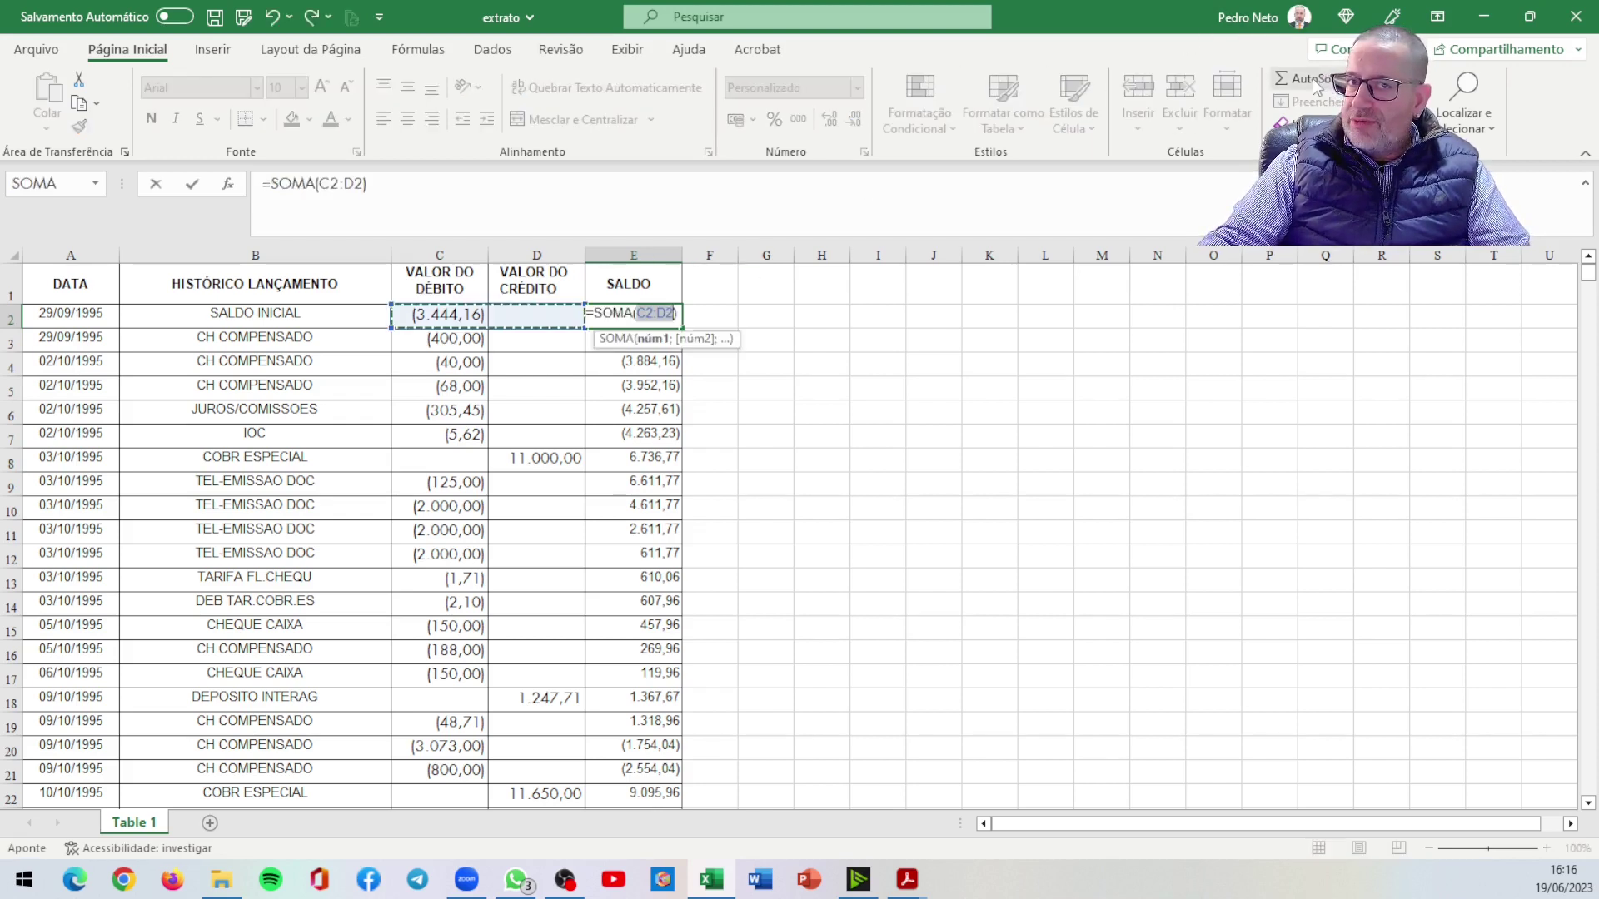
left_click(434, 316)
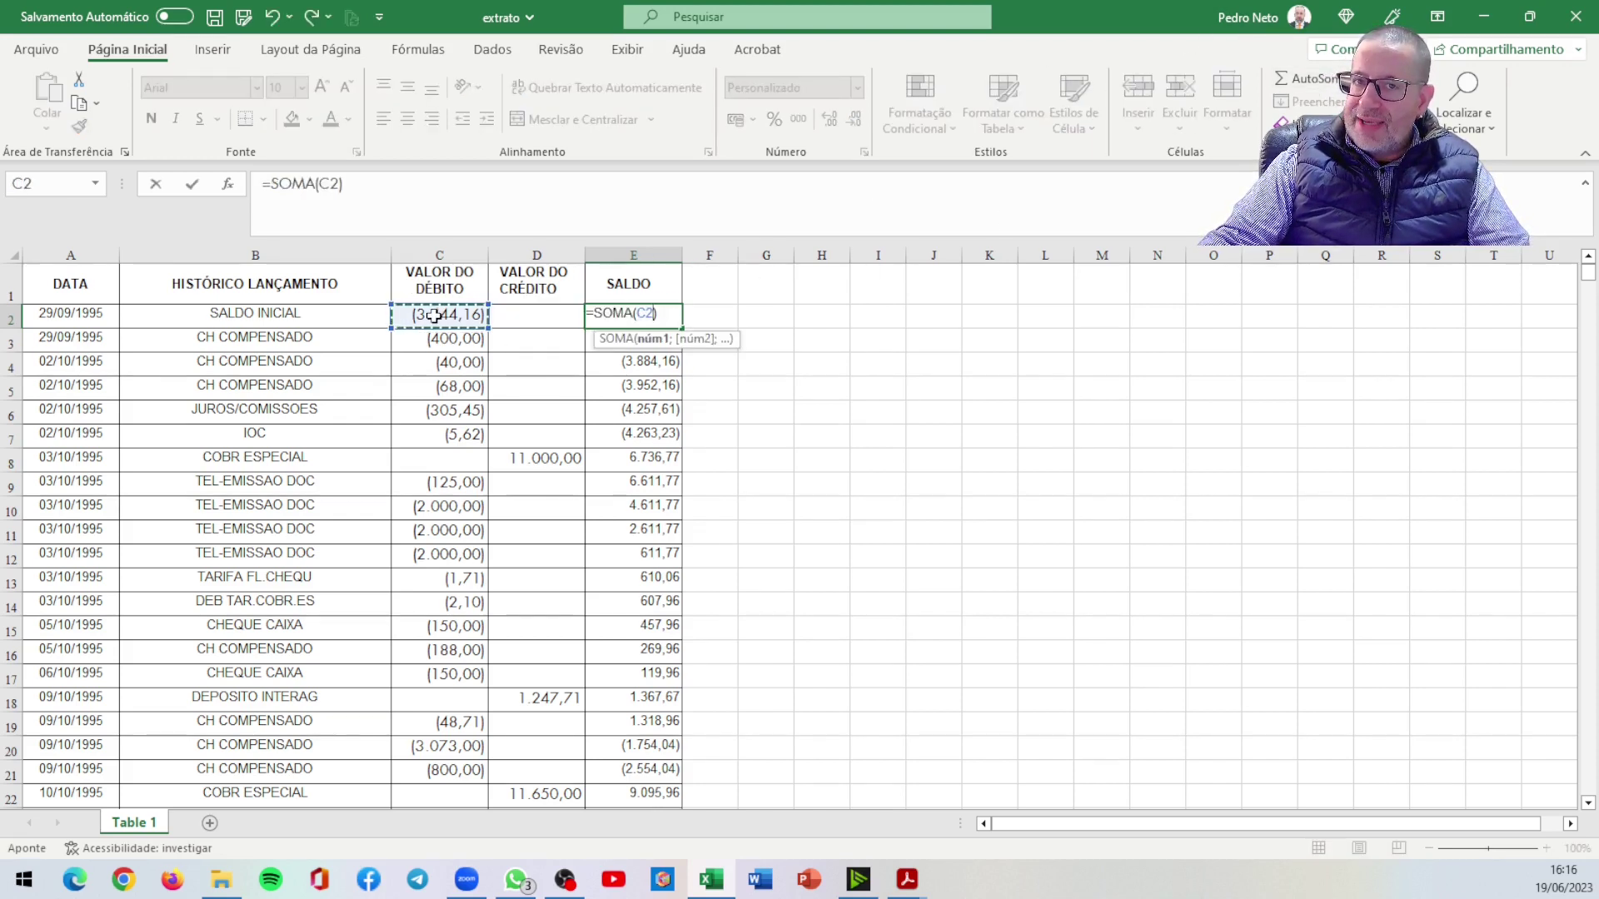
left_click_drag(433, 316, 521, 315)
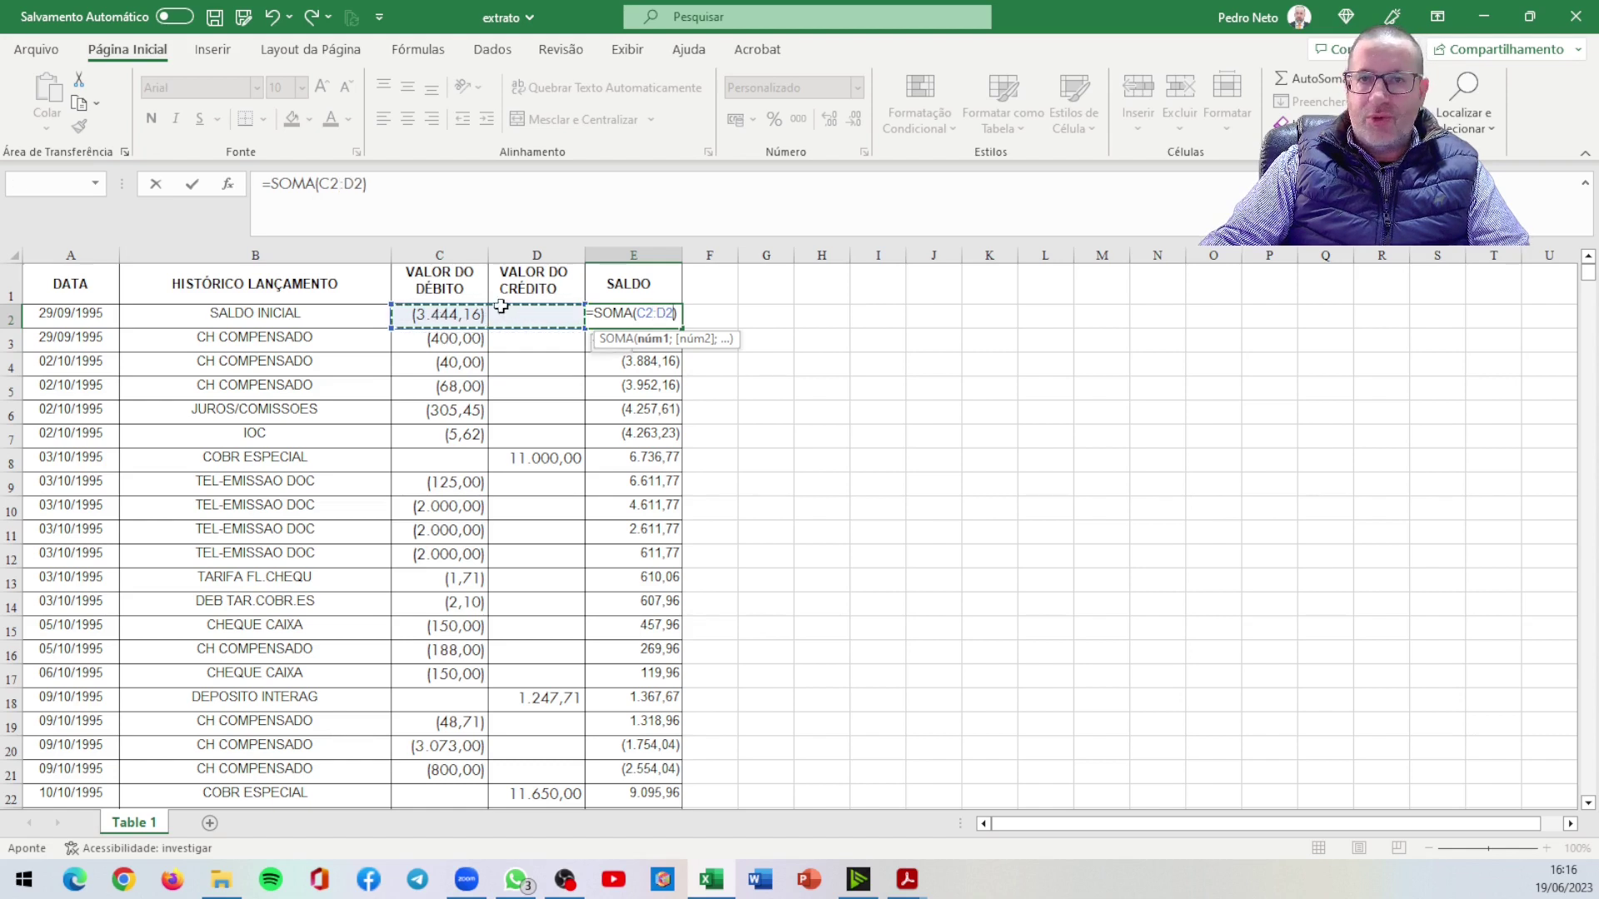
left_click(344, 185)
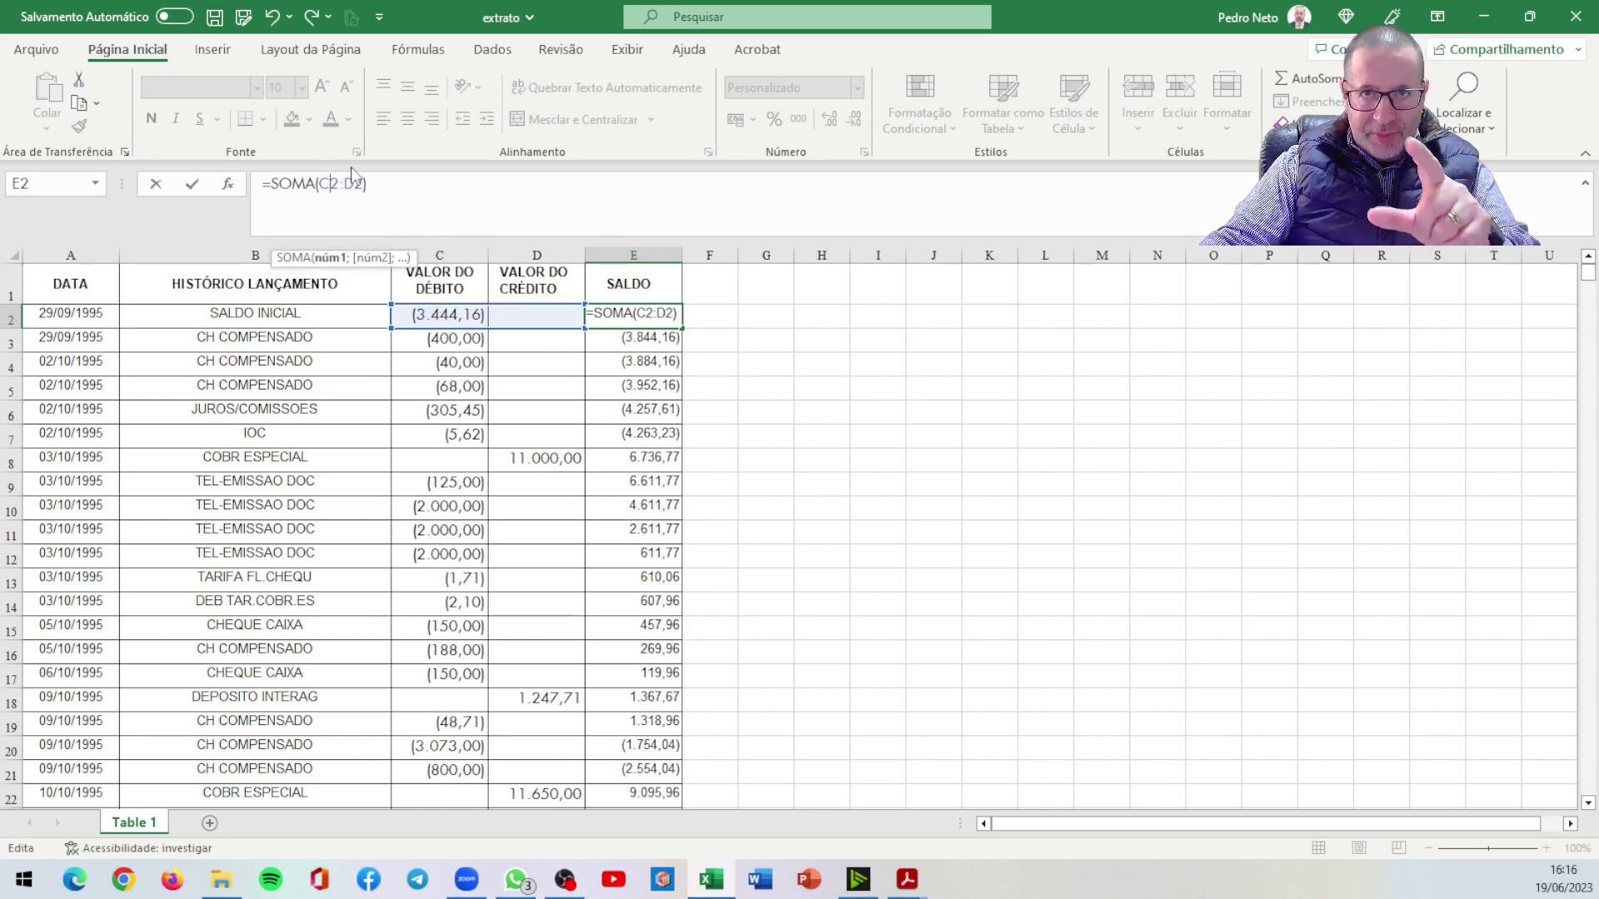
key("Left")
key("Left")
key("Left")
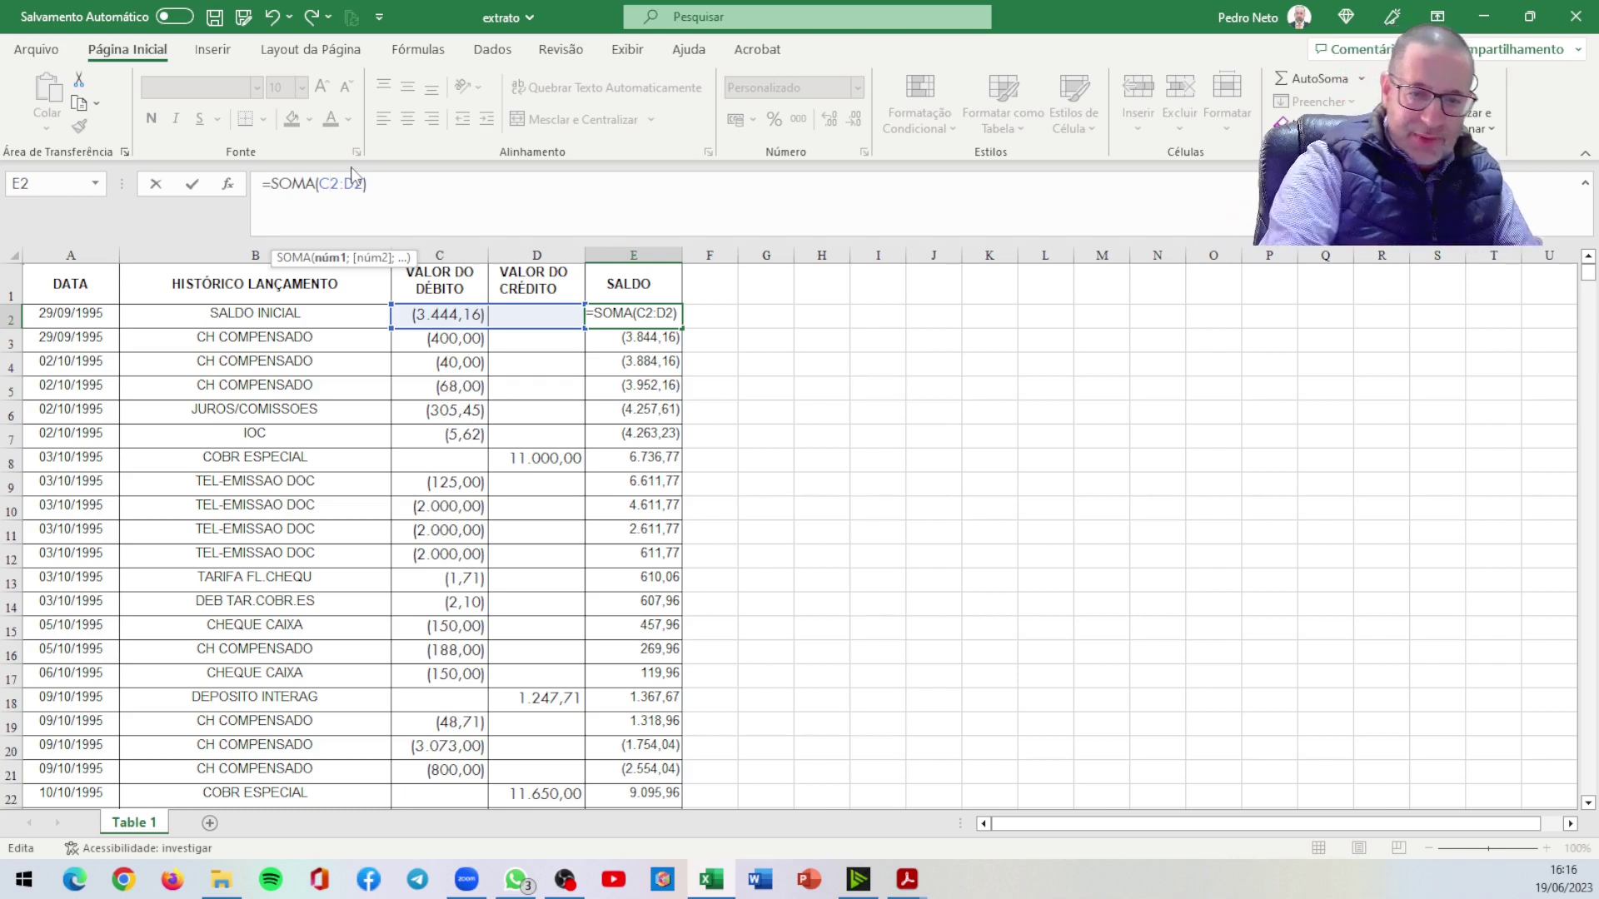
key("F4")
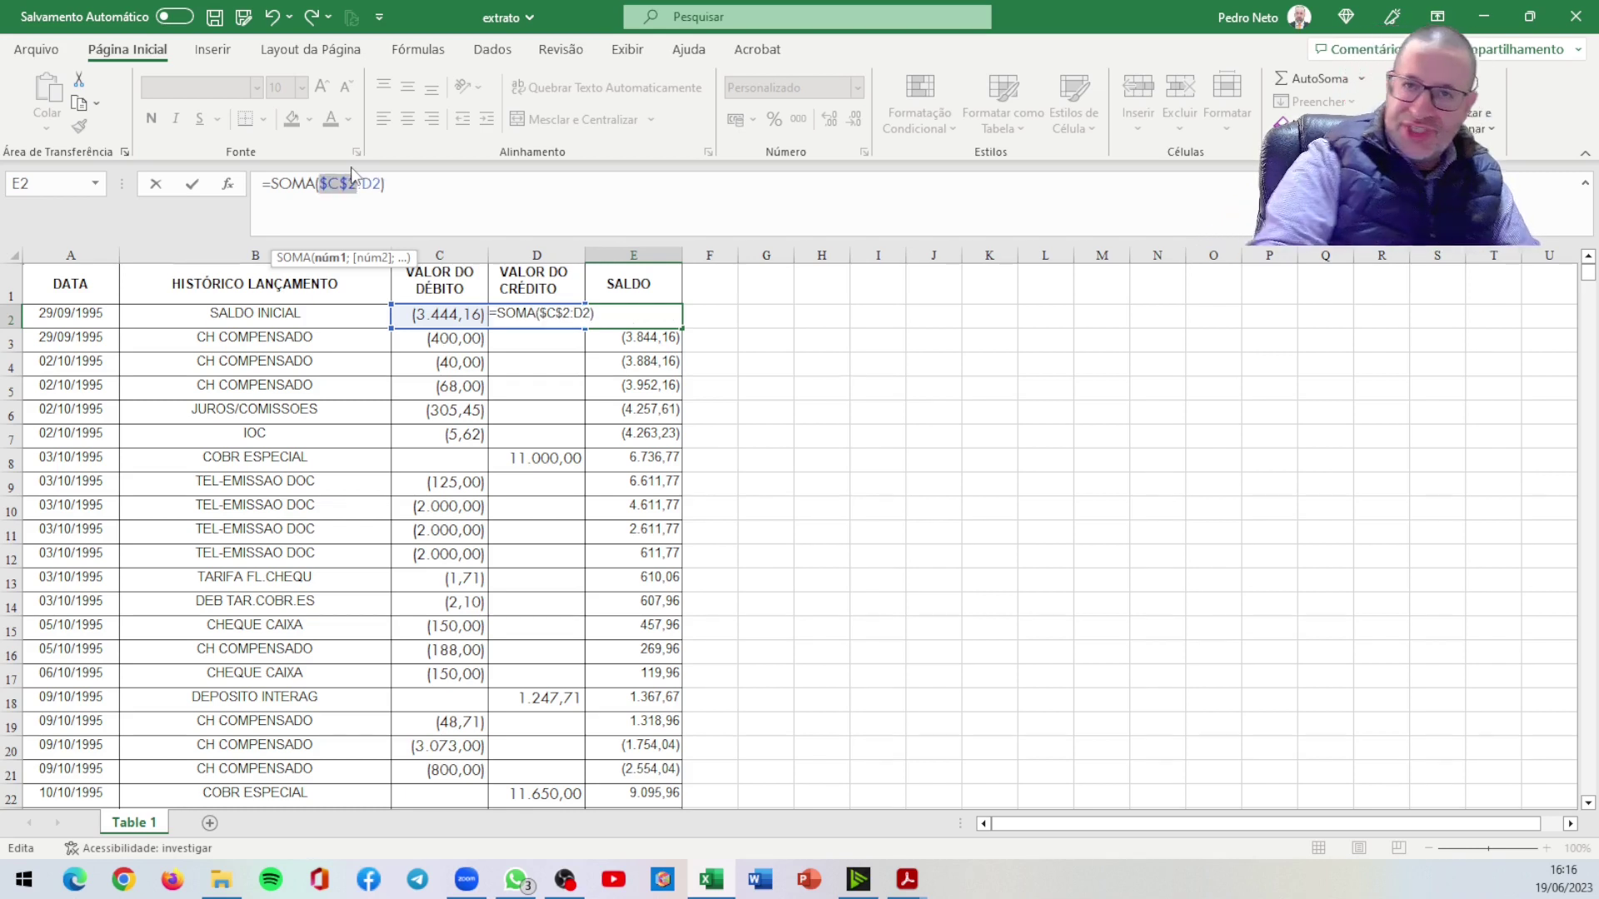
key("Return")
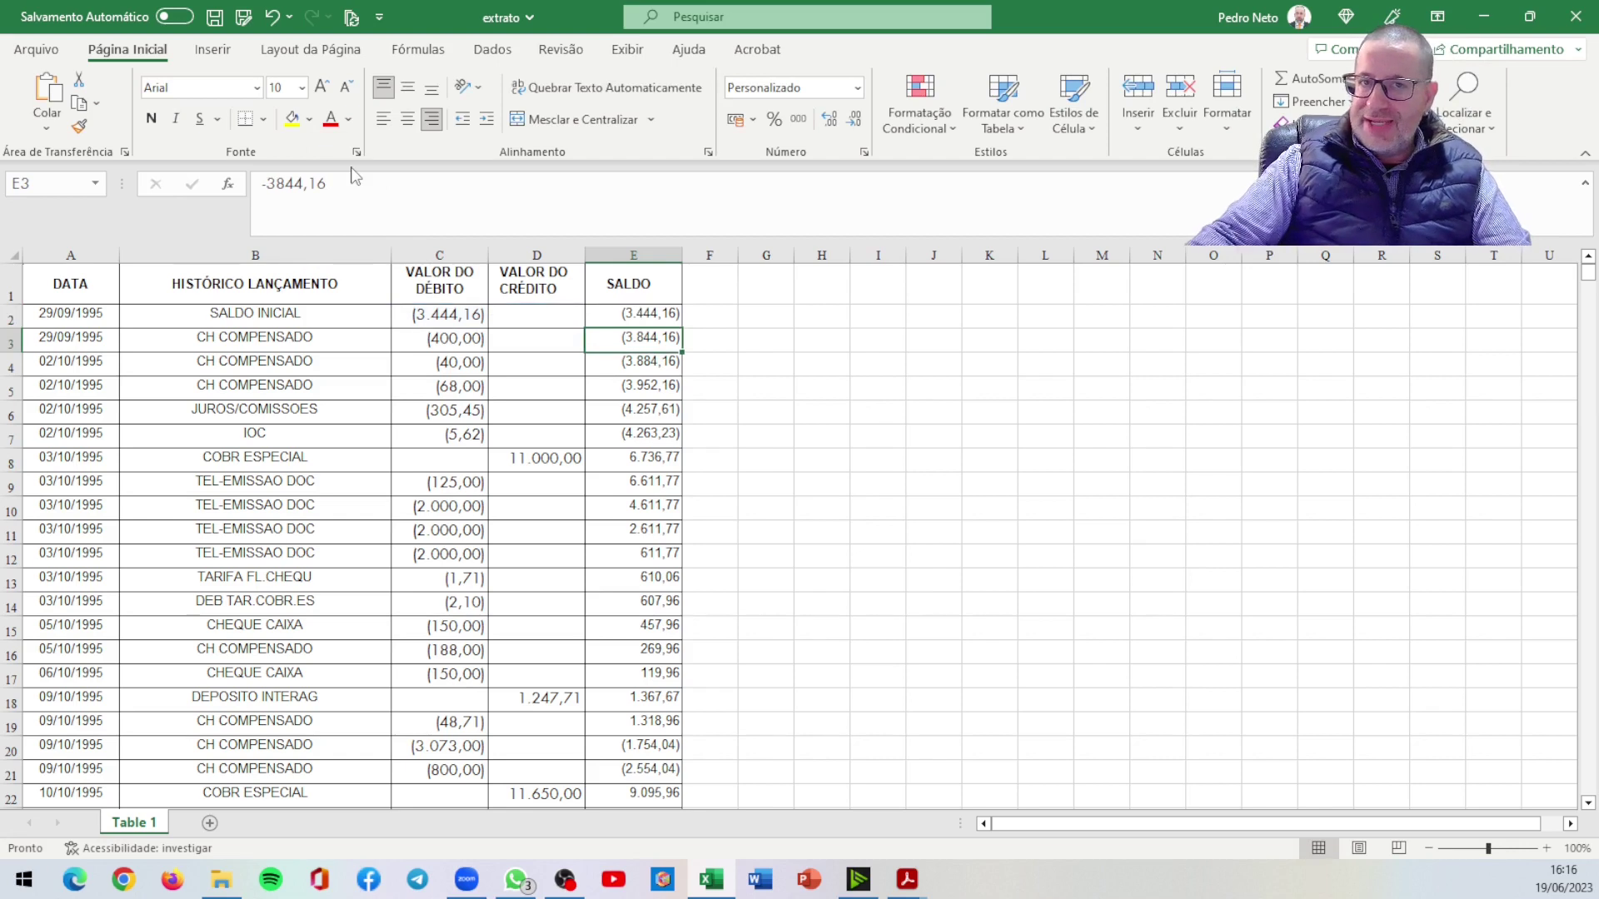
Step: Fill the formula down the SALDO column to row 3199 and confirm it ends at 0,00
left_click(654, 321)
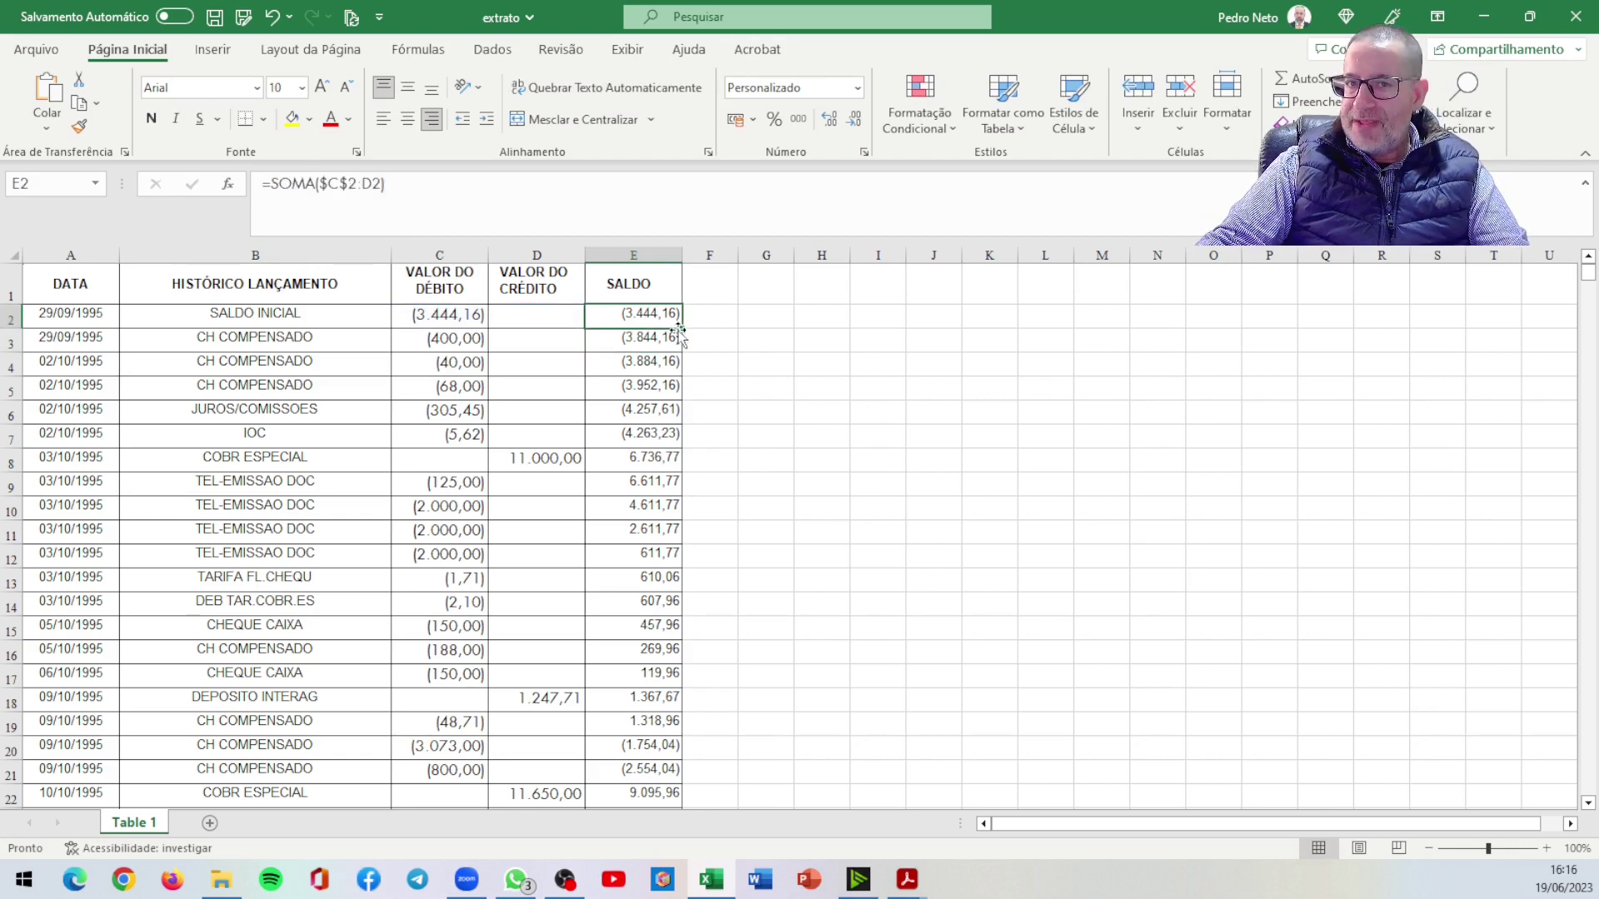
double_click(681, 330)
left_click(651, 455)
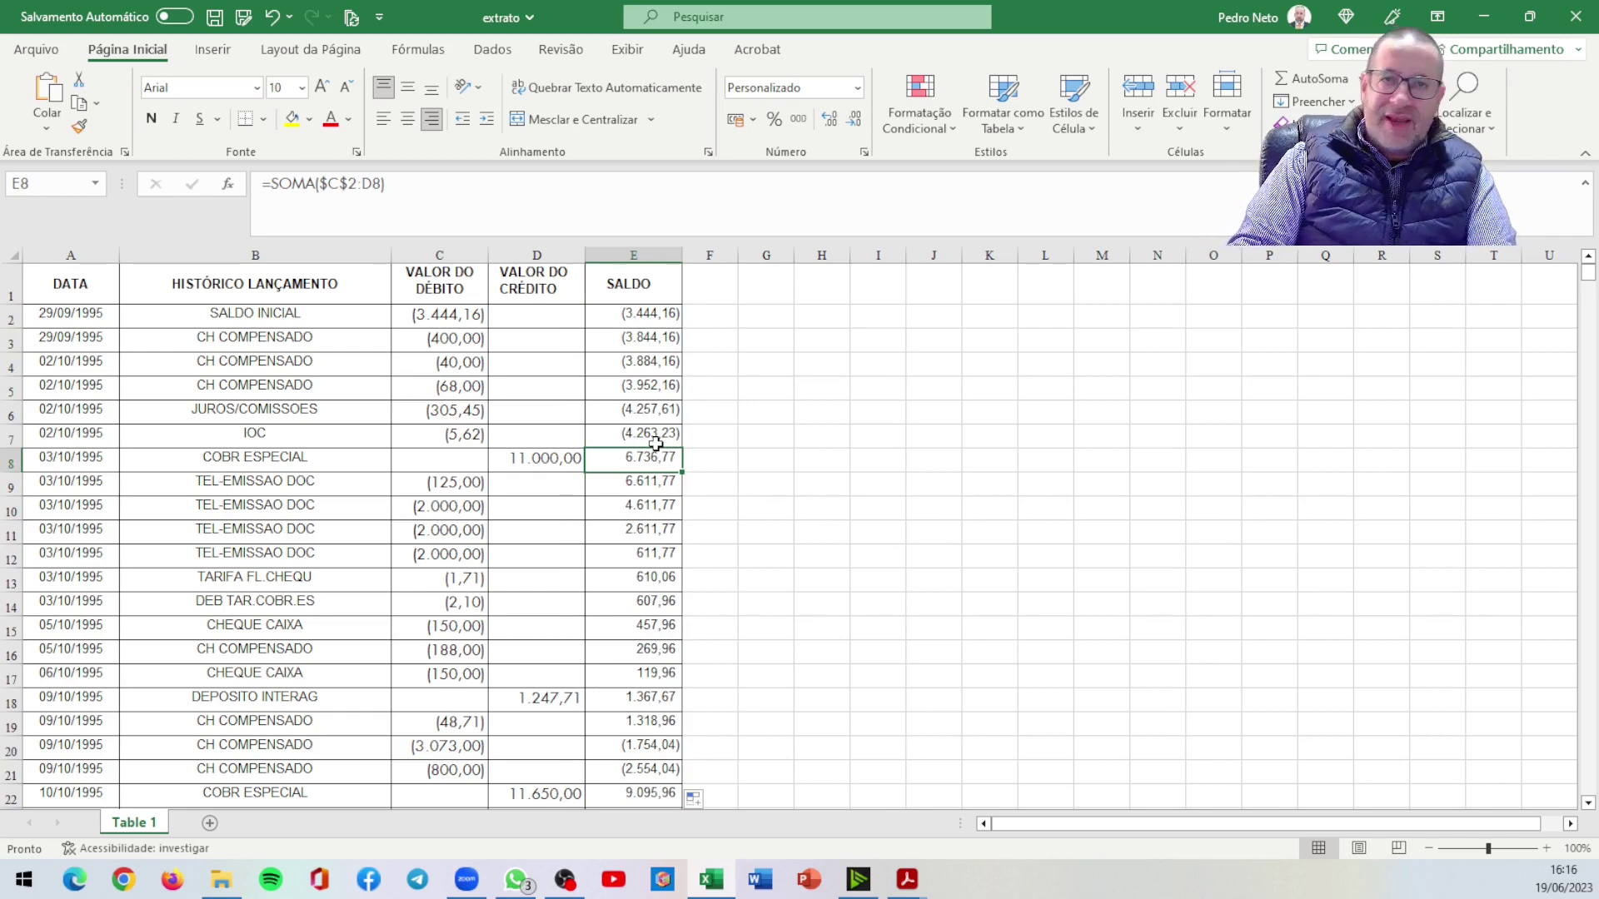
key("ctrl+Down")
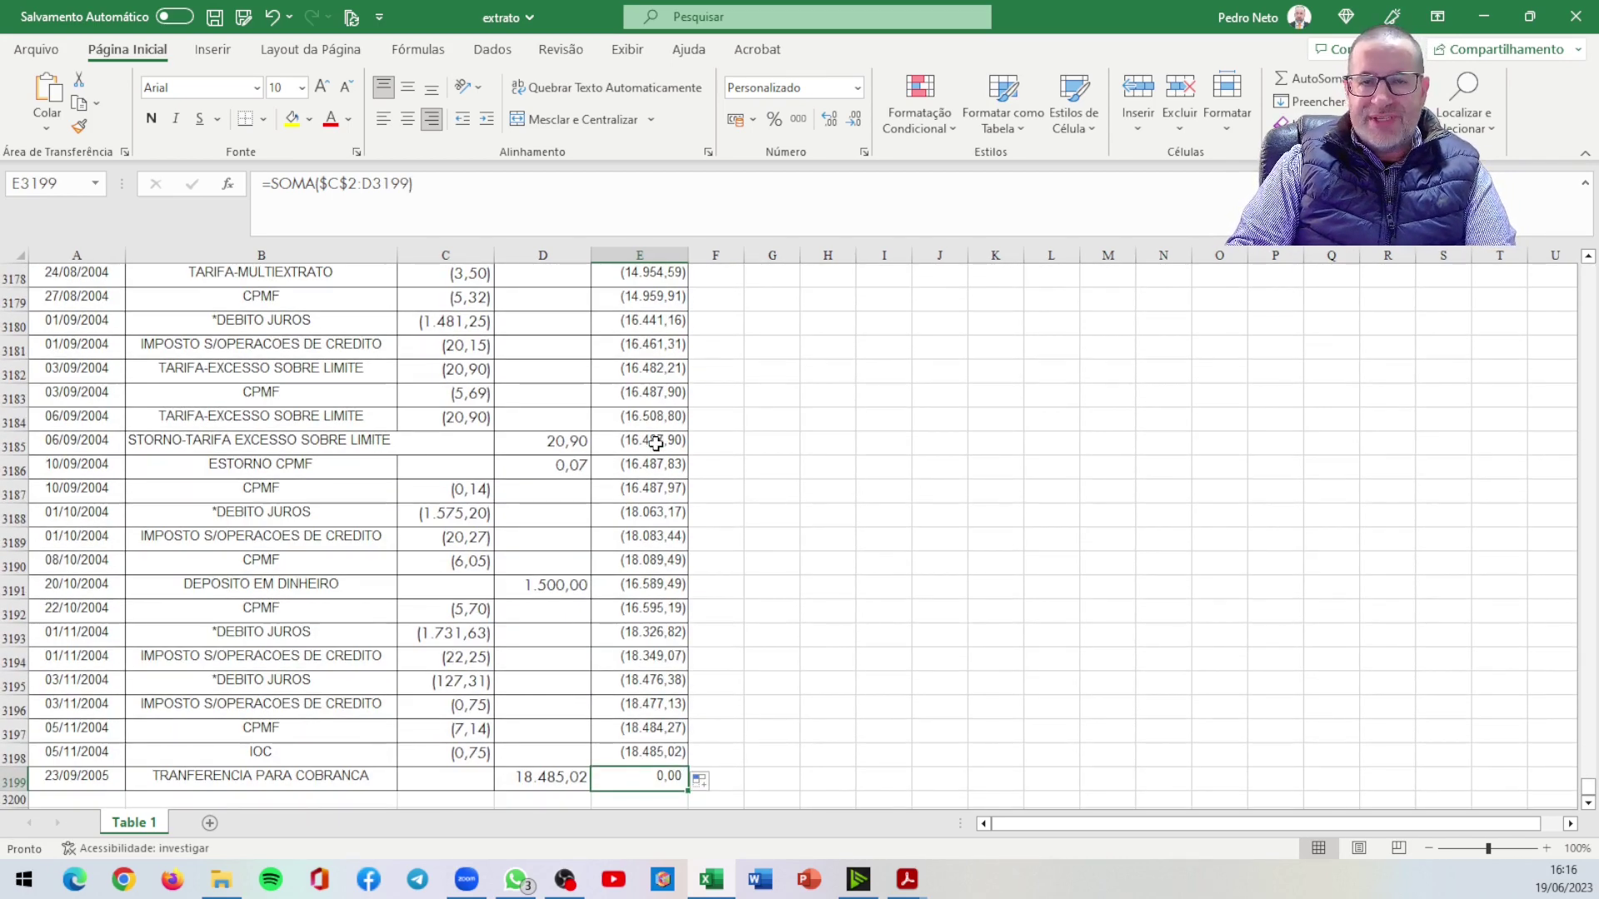
left_click(923, 874)
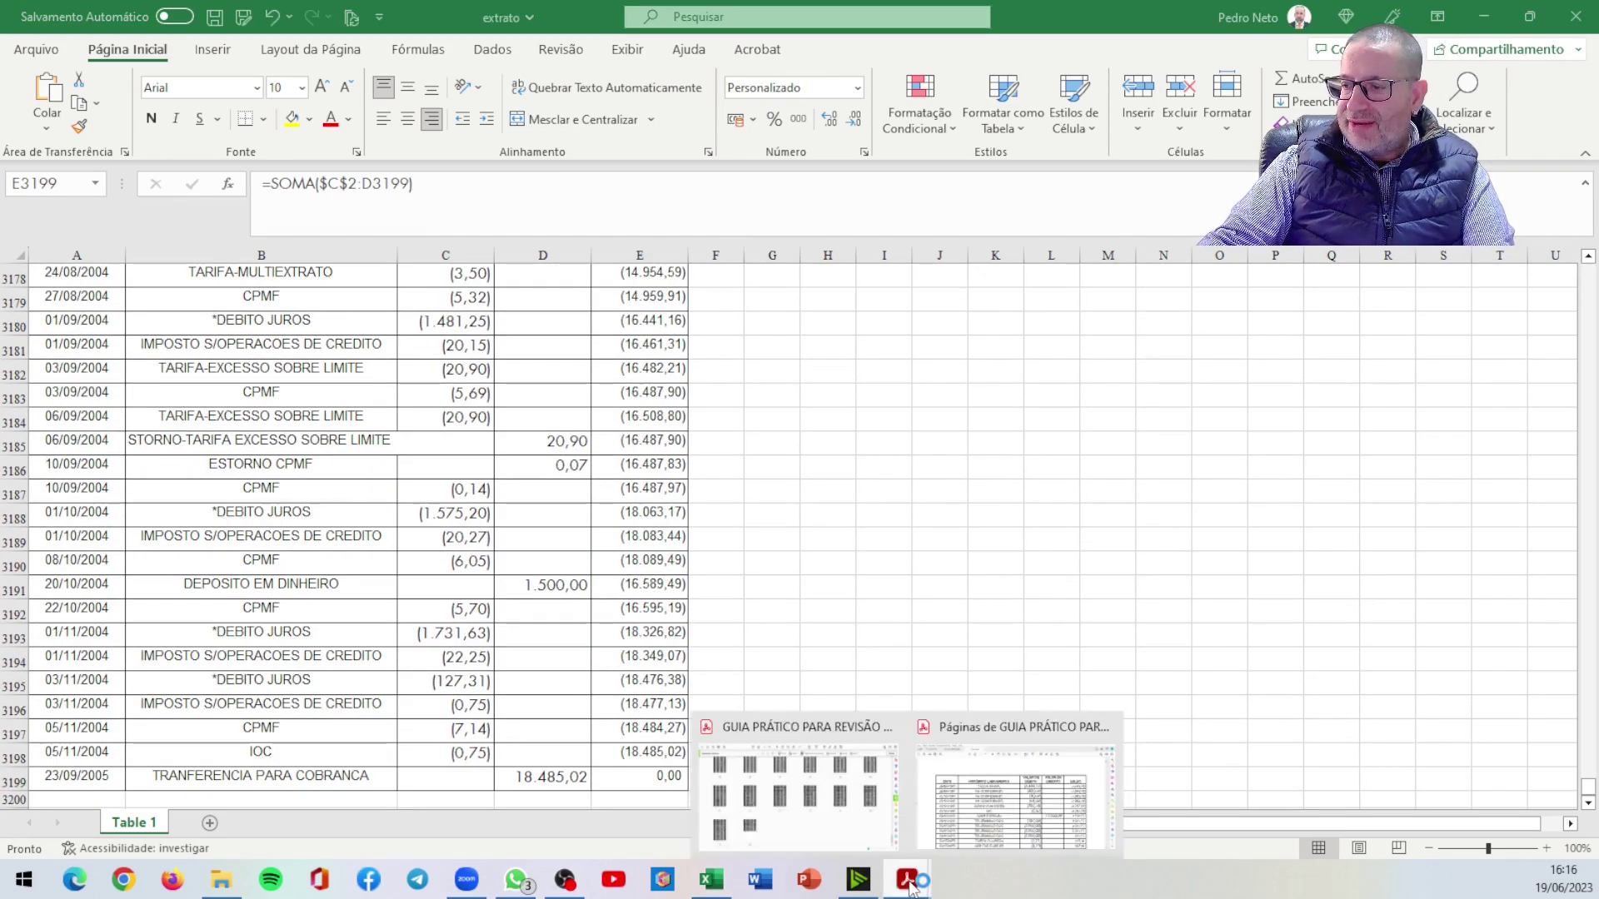
left_click(995, 795)
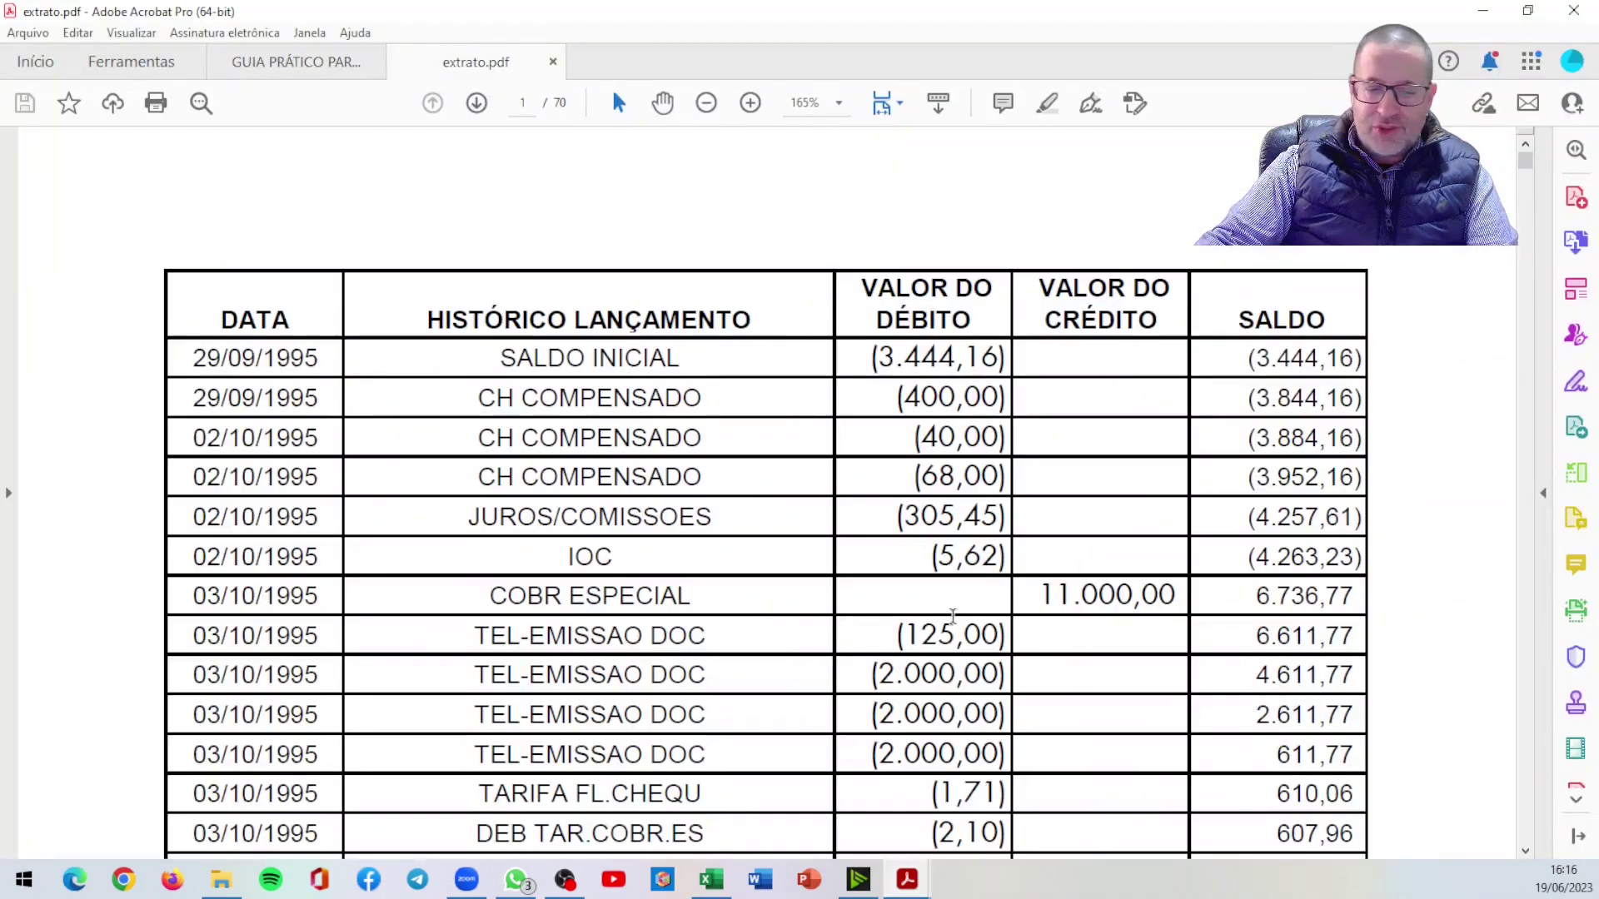
key("End")
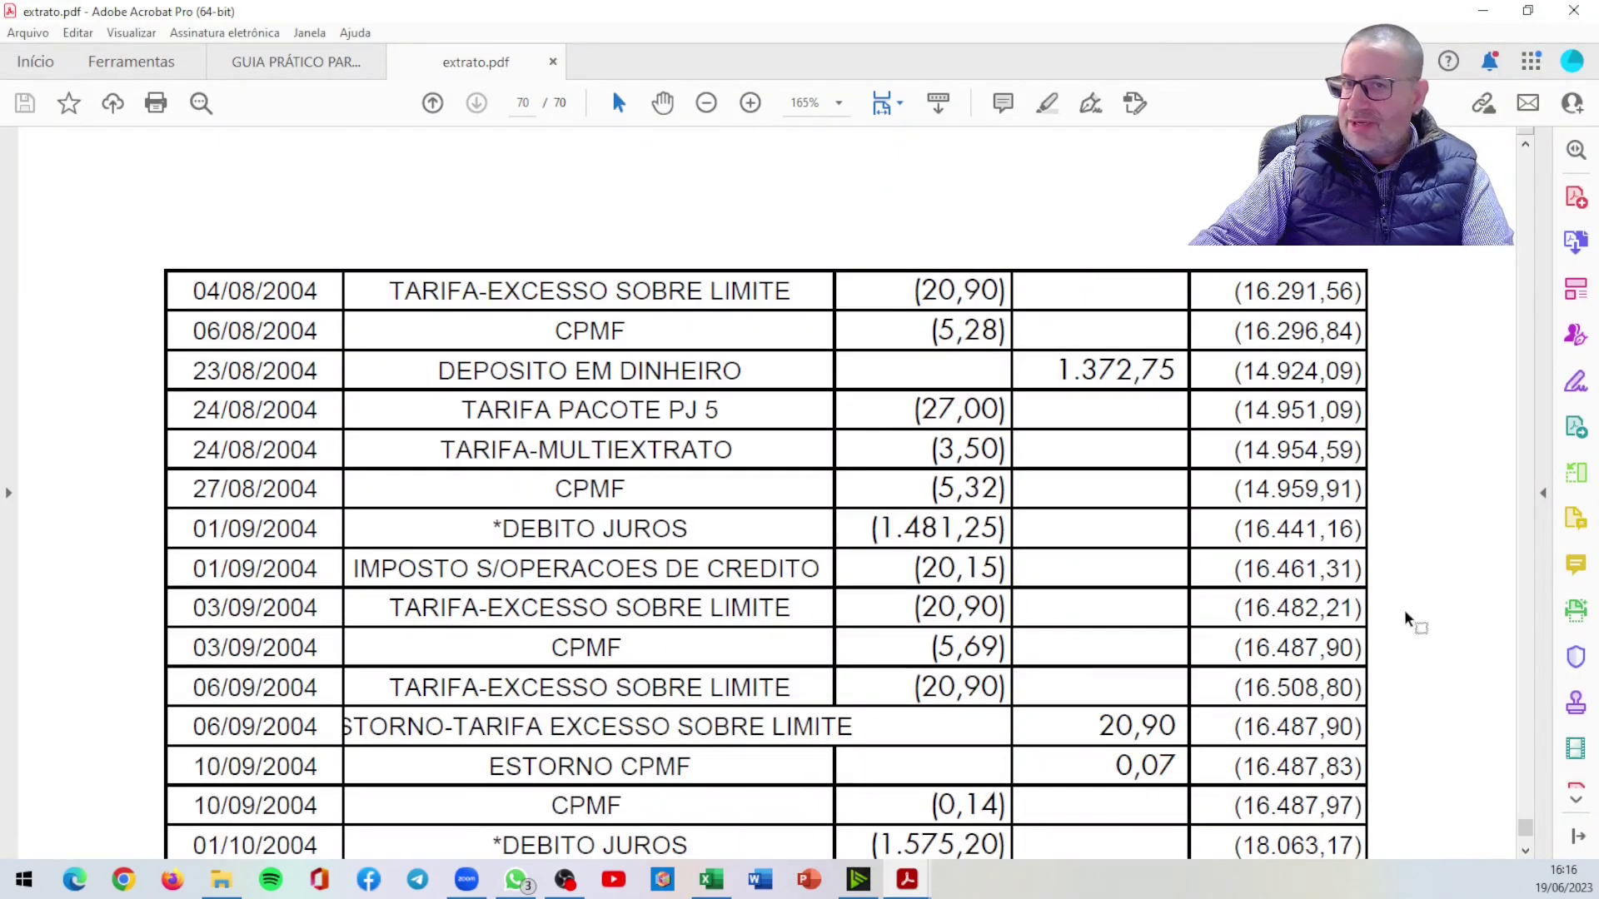
scroll(1332, 641, "down", 4)
scroll(1229, 664, "down", 6)
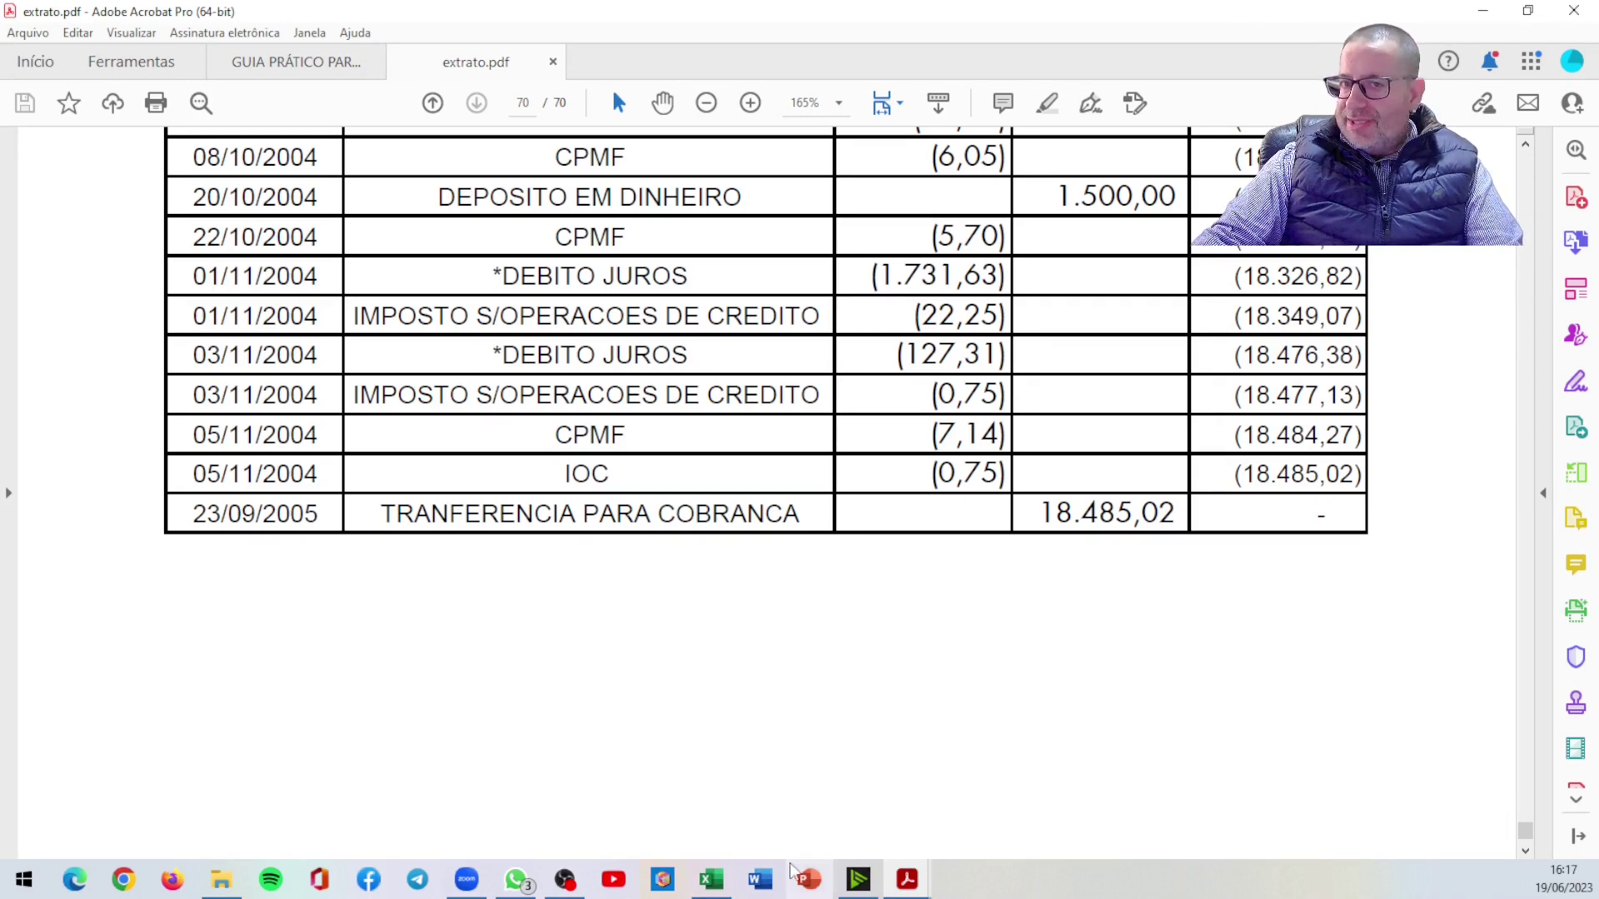
left_click(718, 889)
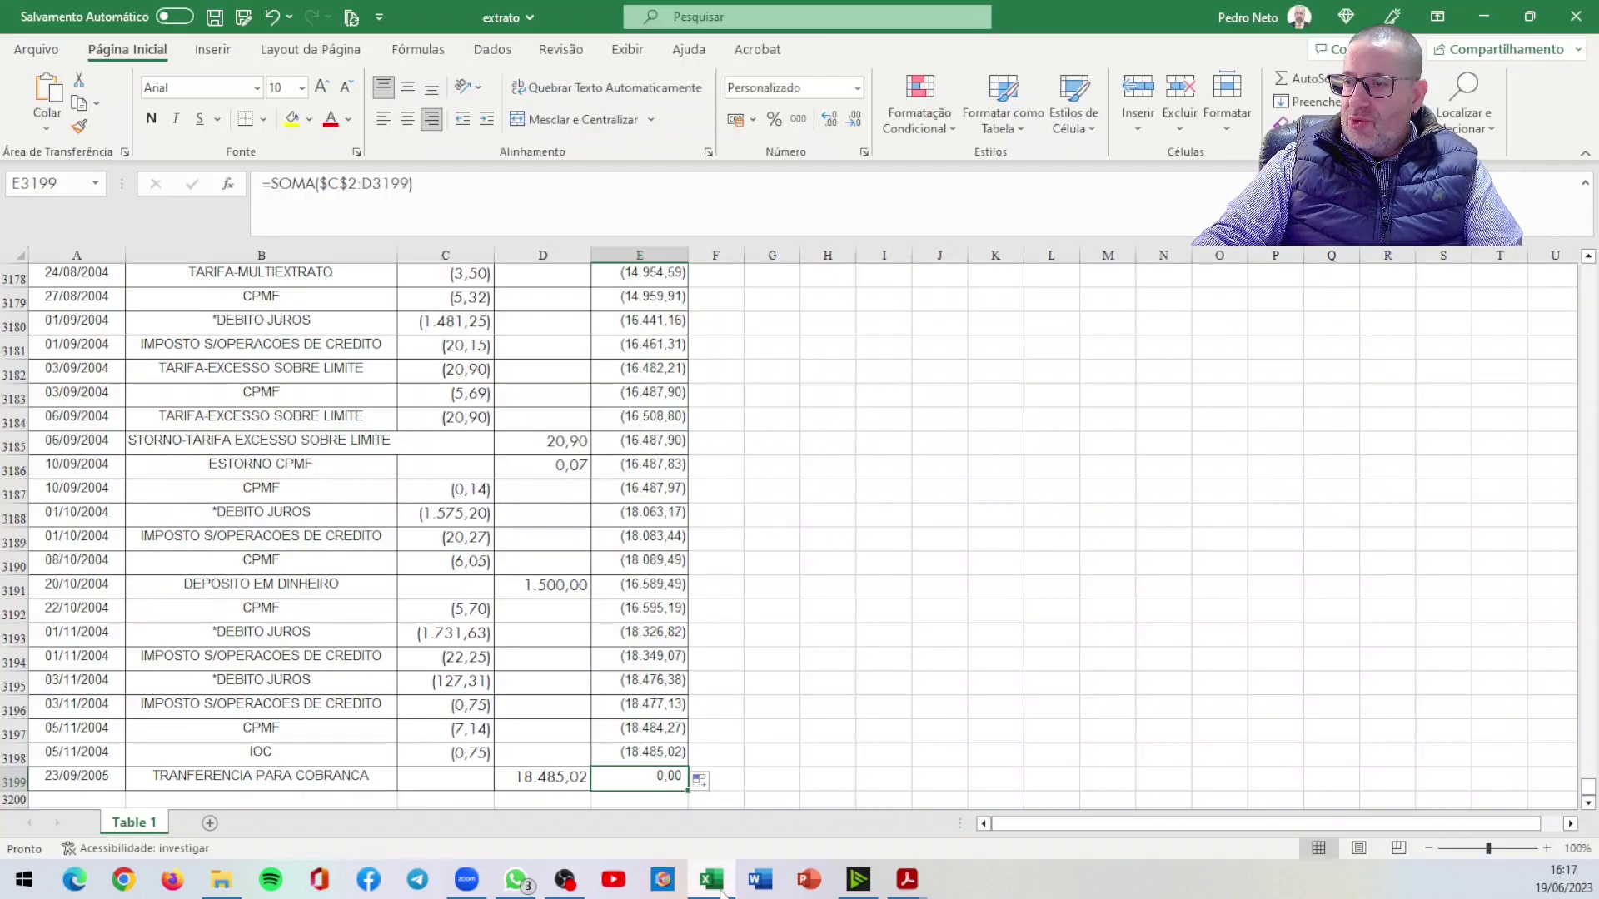
Step: Save the extrato workbook, then close Excel and the exported statement PDF
left_click(298, 439)
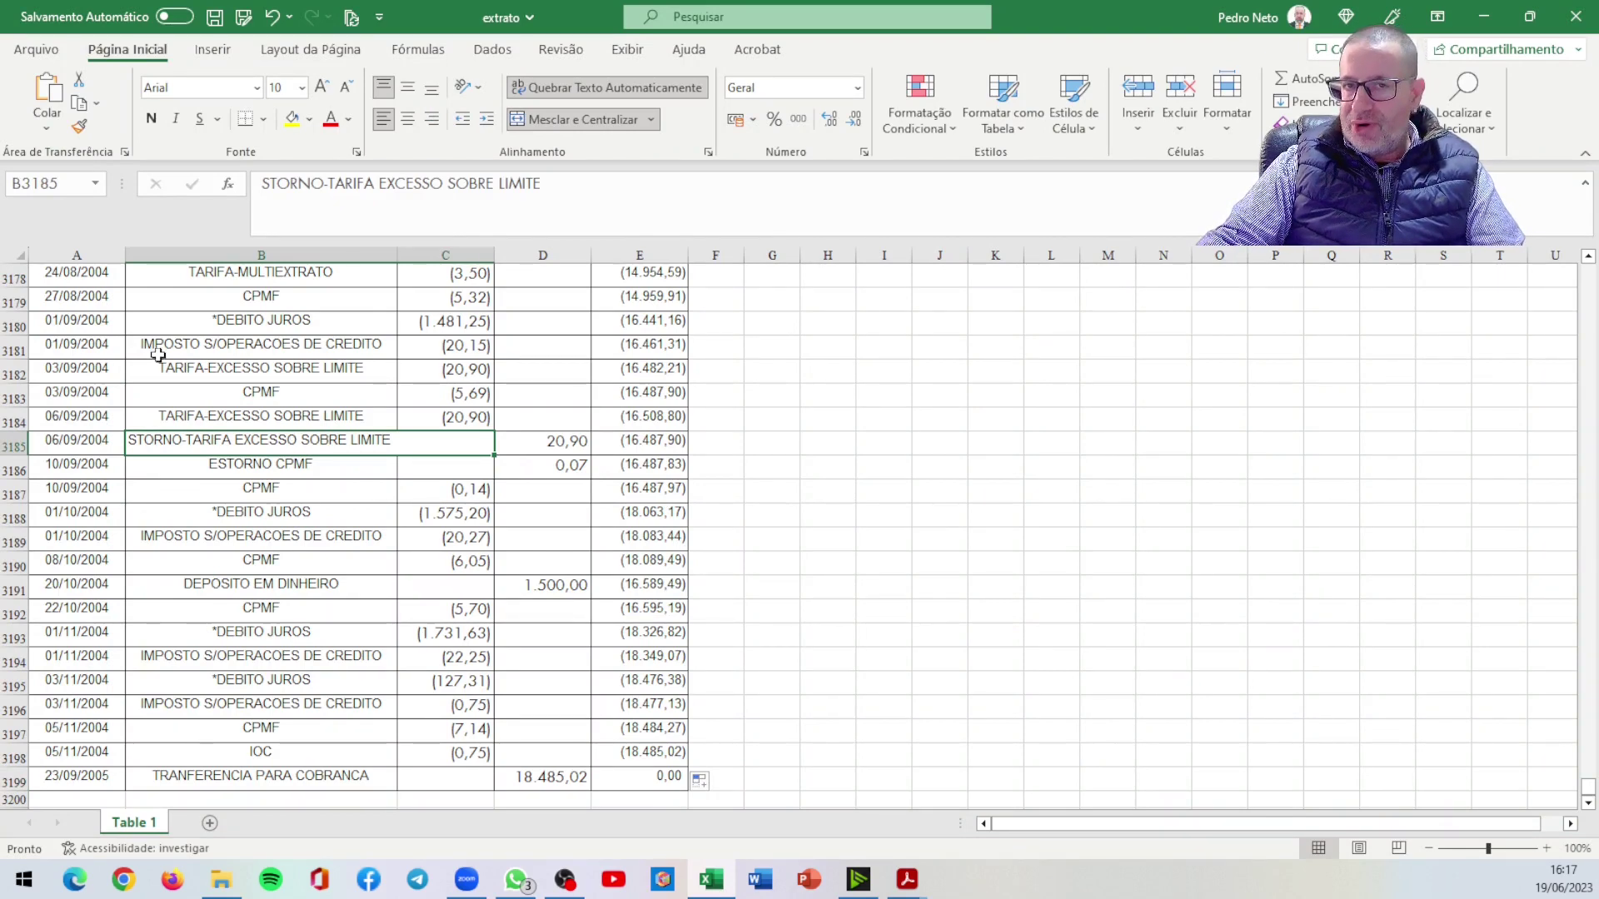
left_click(218, 20)
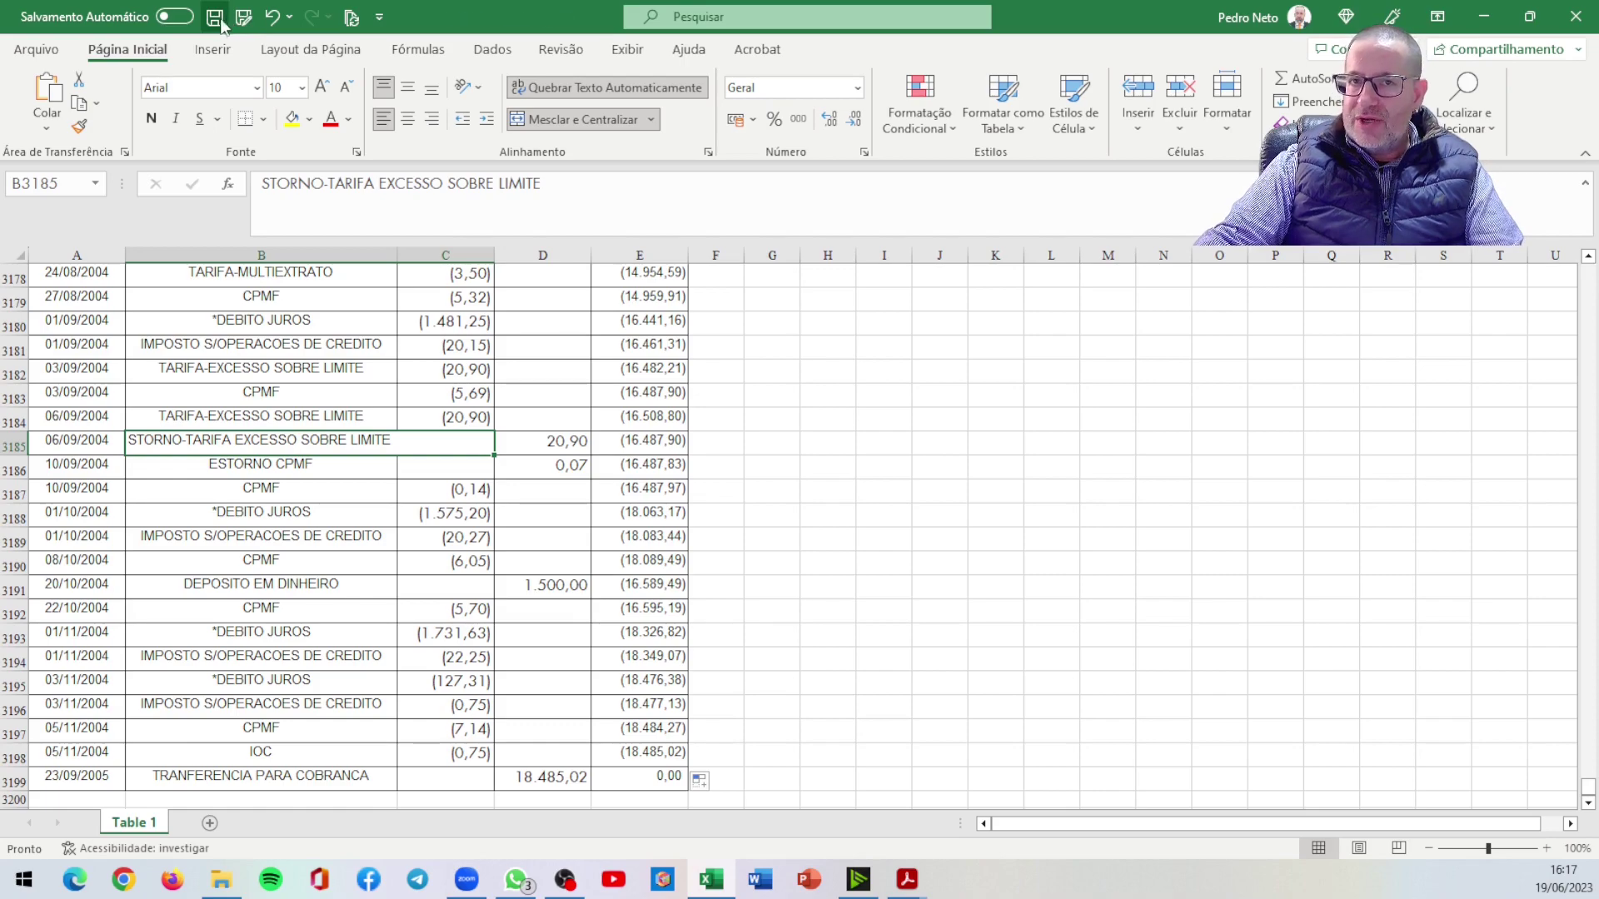
left_click(1576, 25)
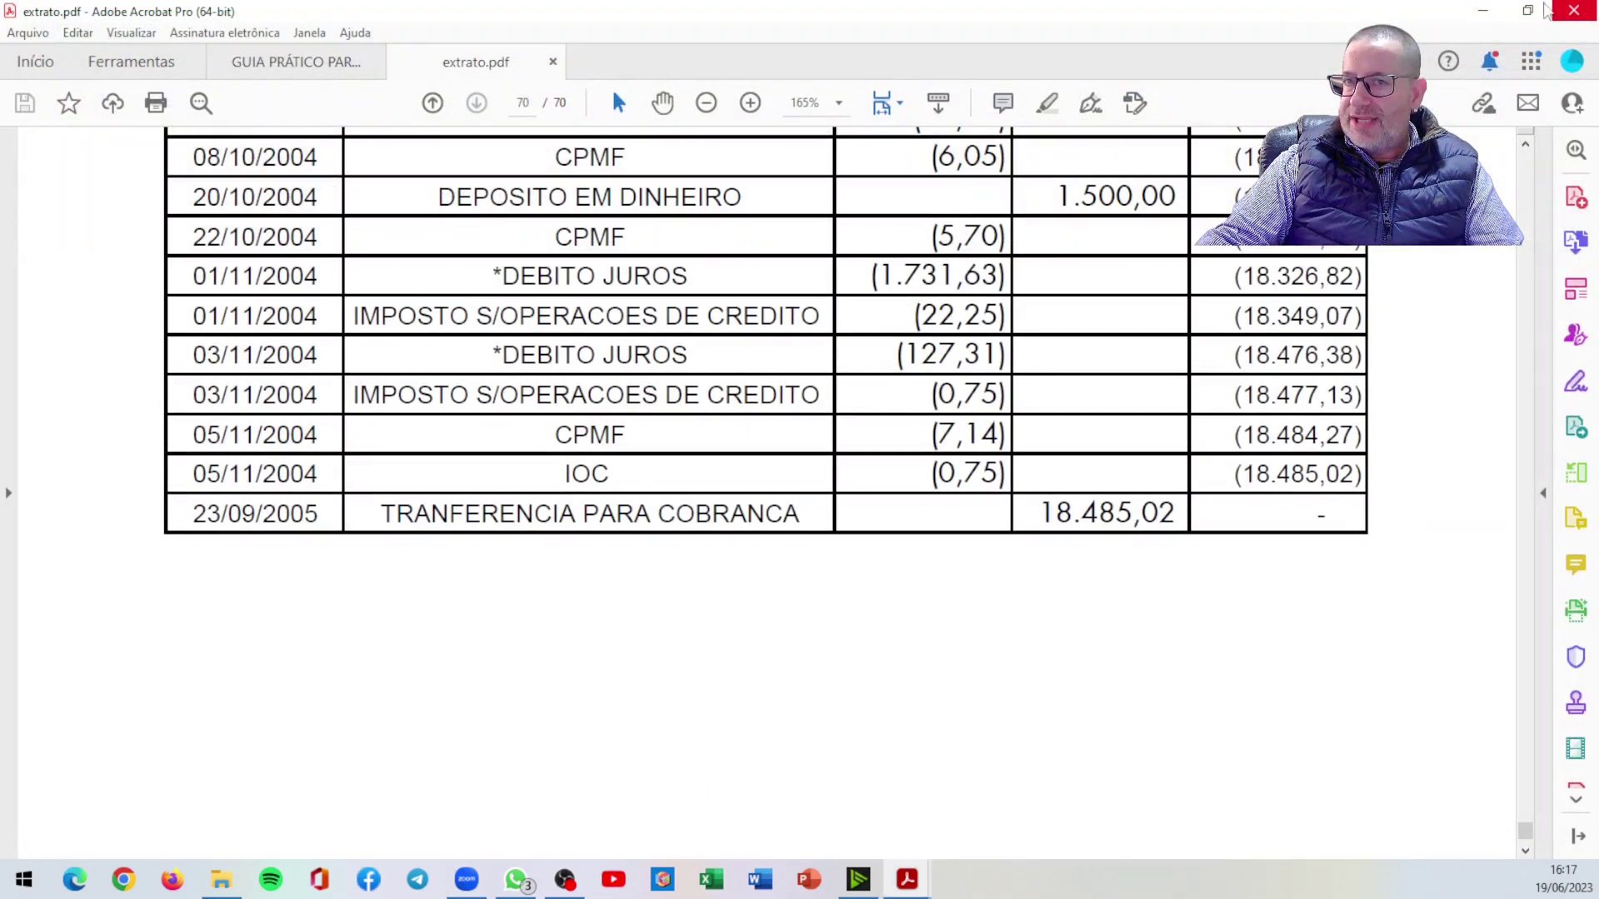
left_click(1547, 10)
Step: Open iLovePDF in a new browser window and upload extrato.pdf to its PDF para Excel tool
left_click(75, 879)
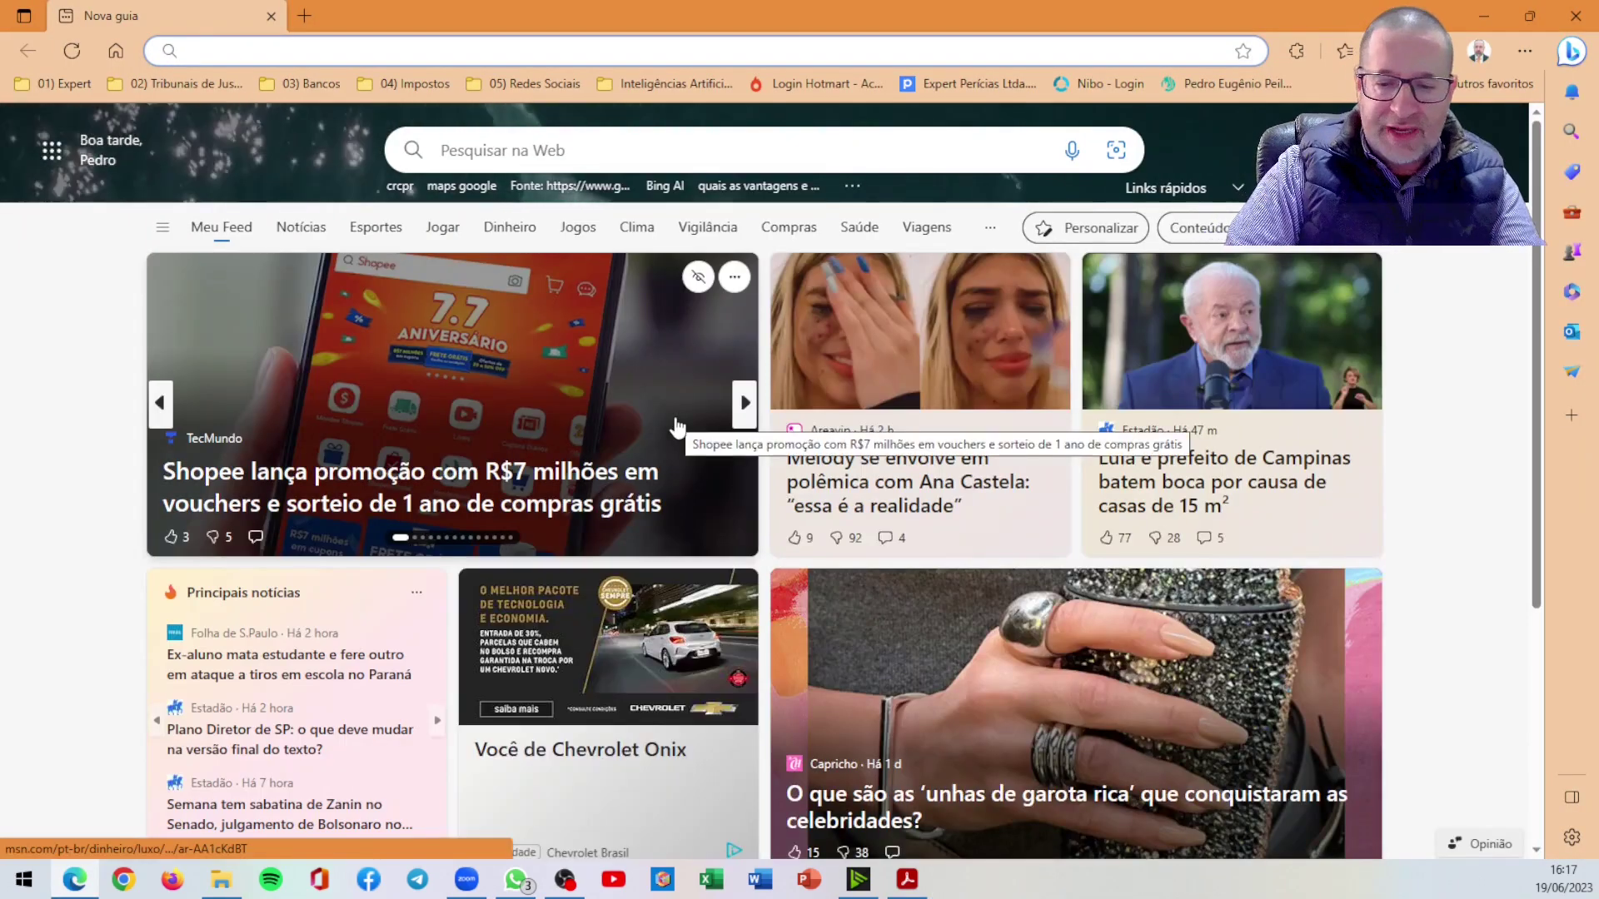
type("ilo")
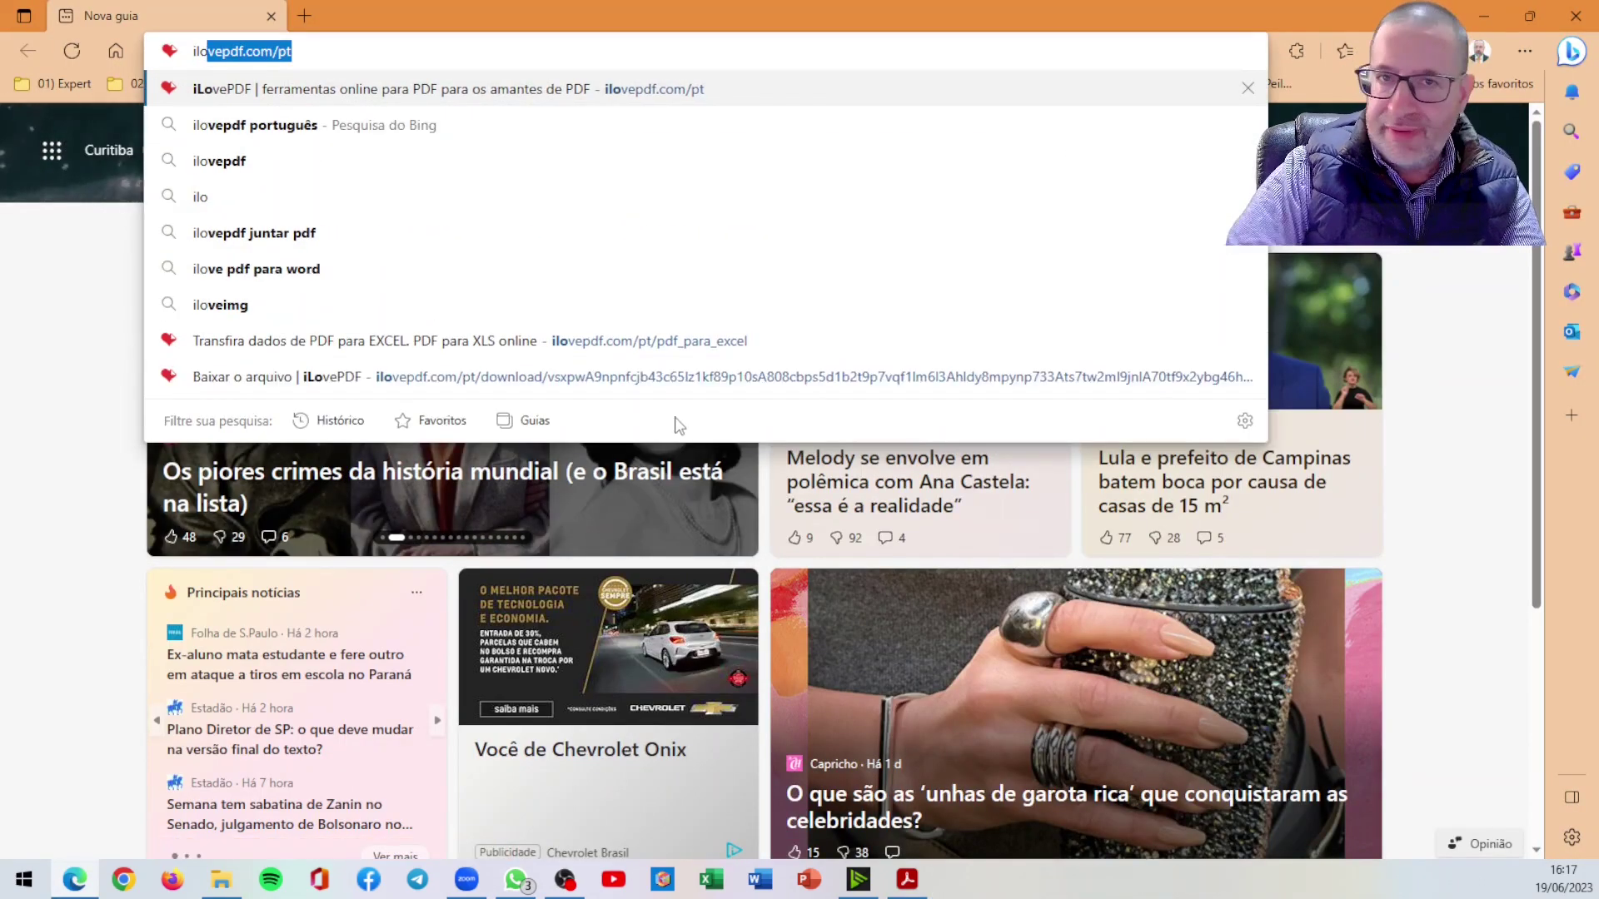
left_click(275, 90)
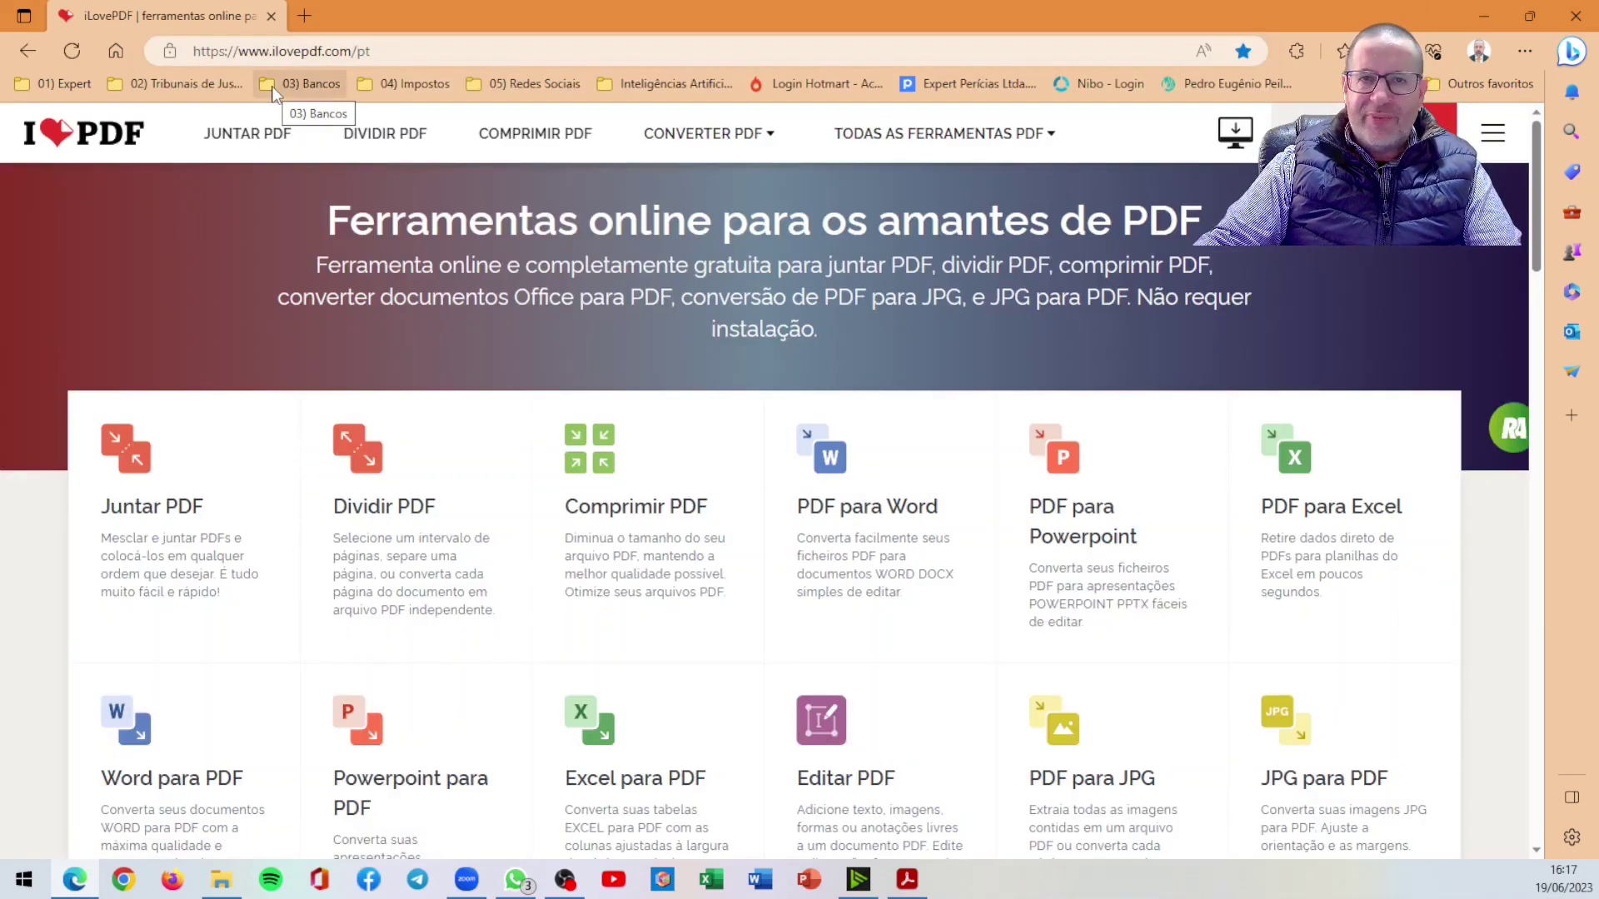
left_click(1308, 481)
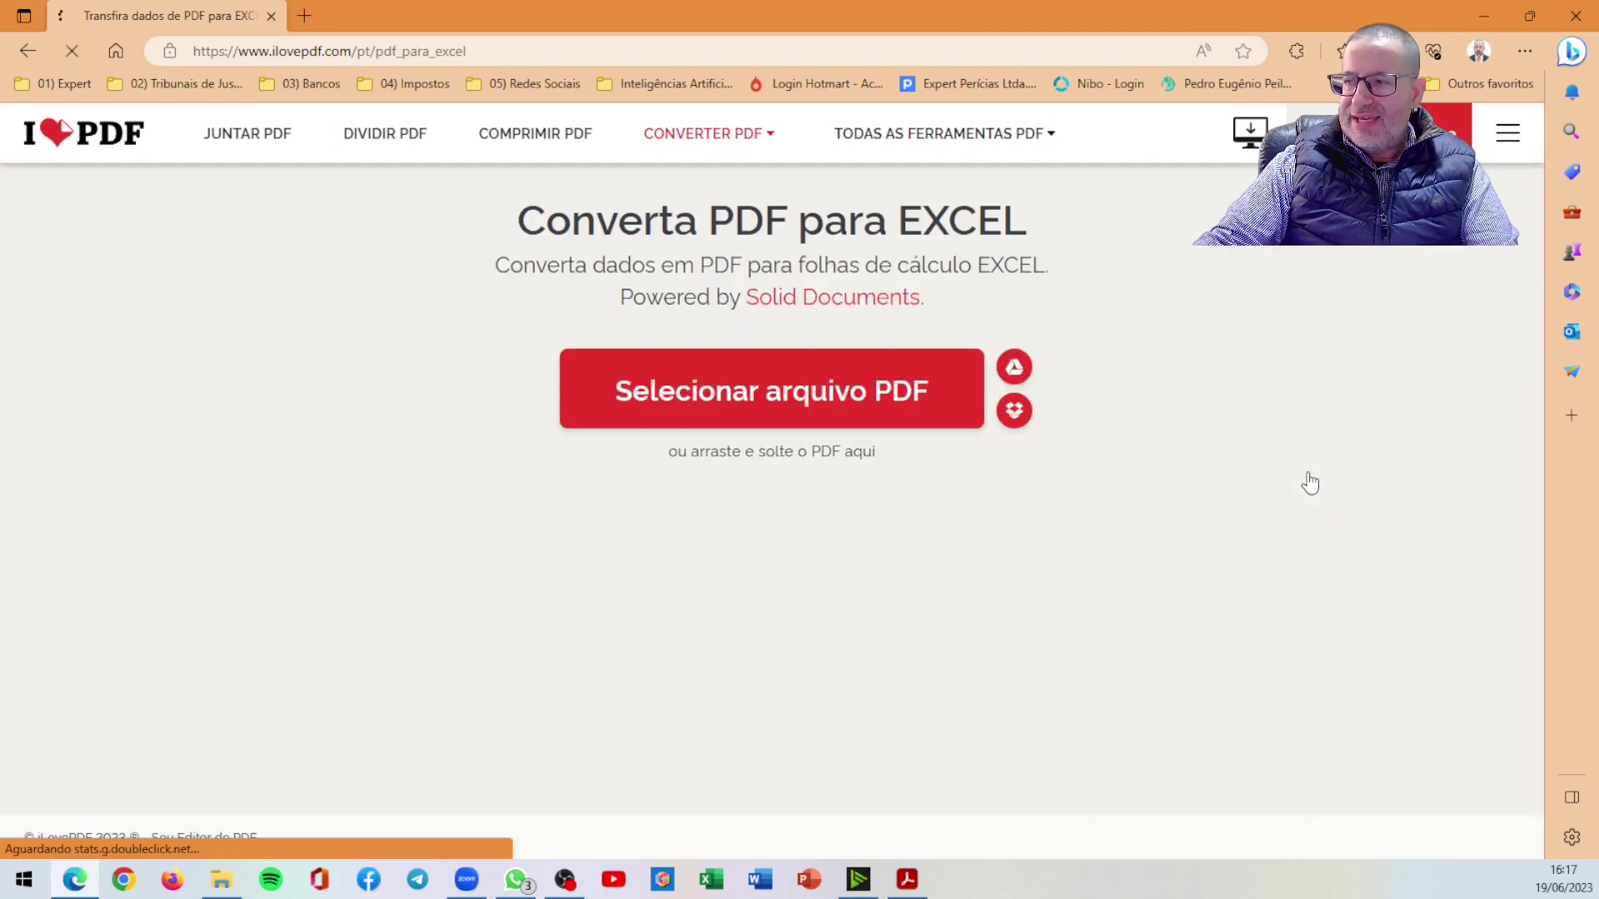
left_click(789, 406)
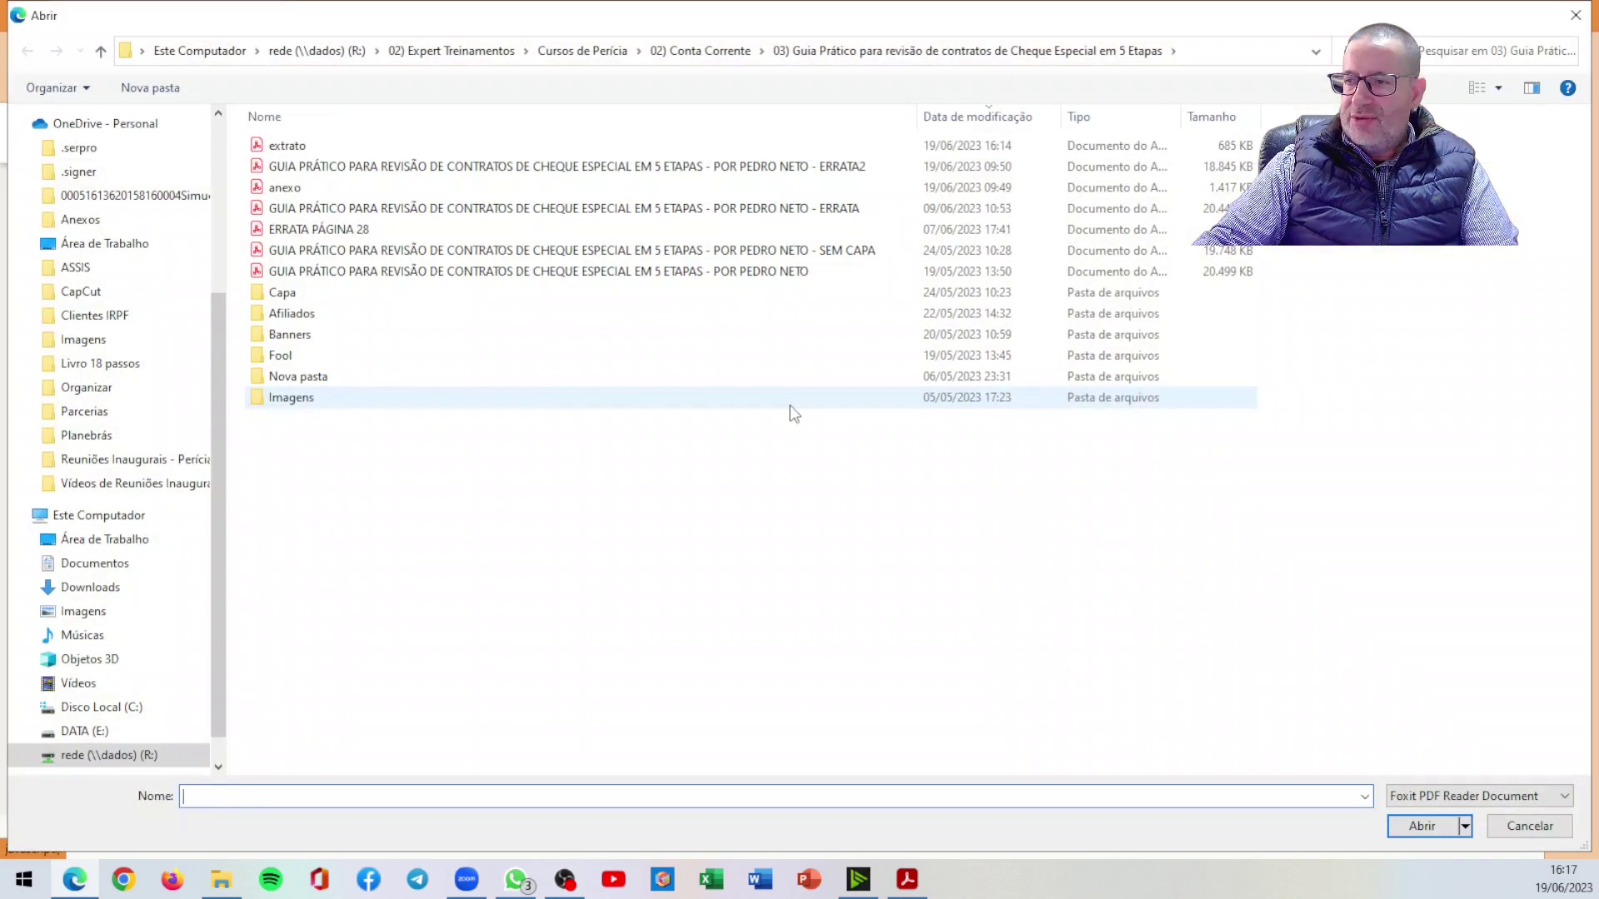
double_click(287, 146)
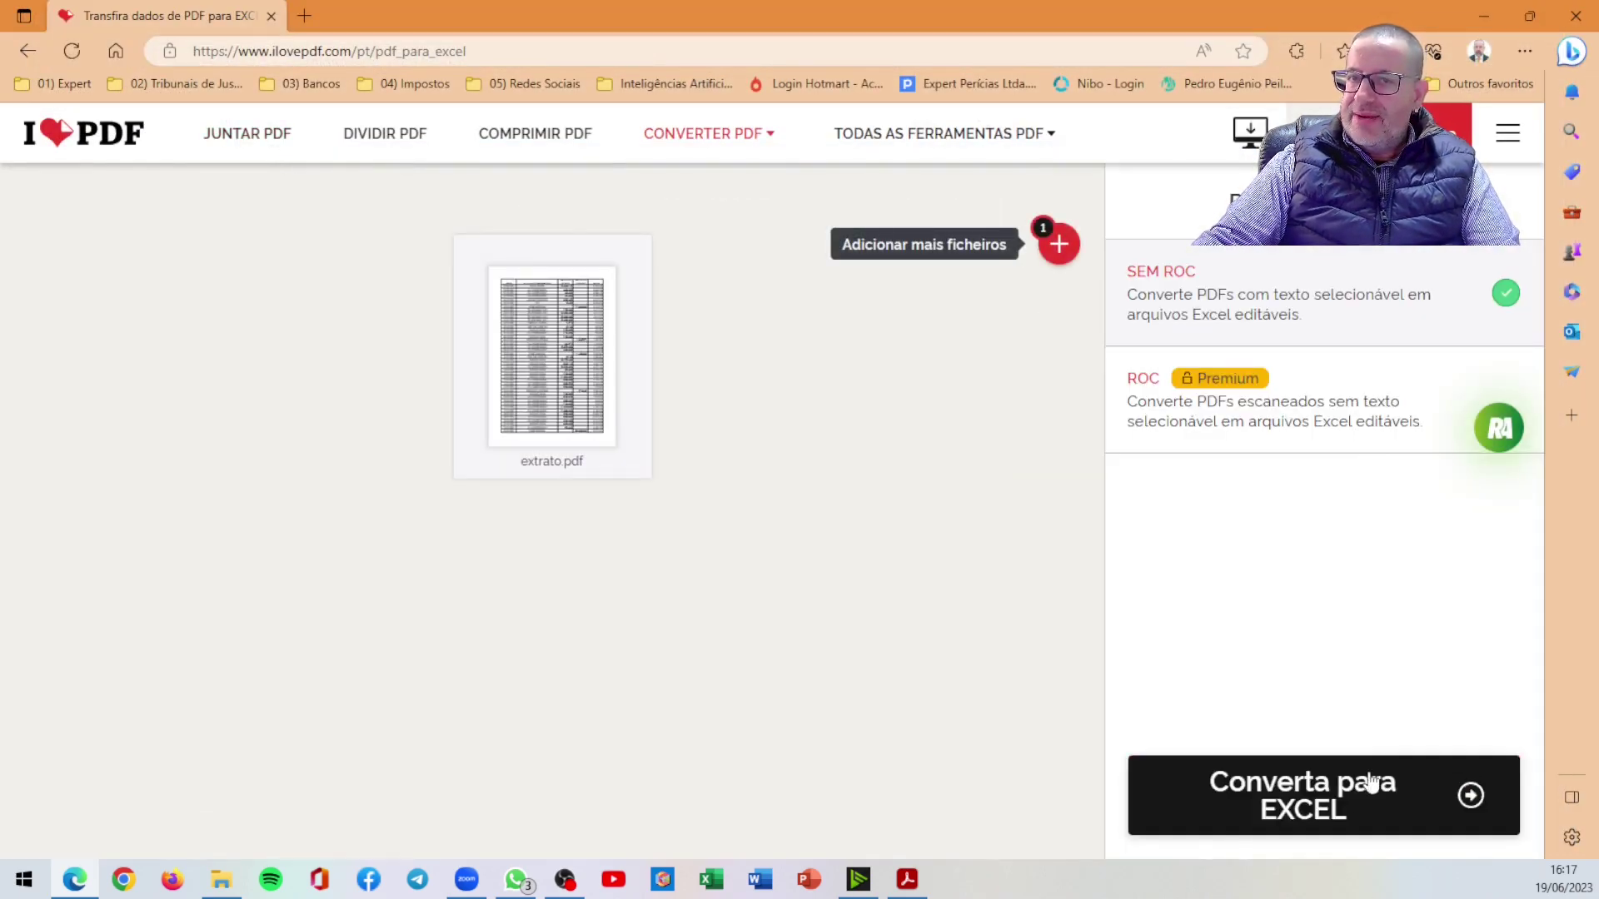
Step: Convert extrato.pdf to Excel, download it, and open the resulting extrato (1).xlsx
left_click(1346, 796)
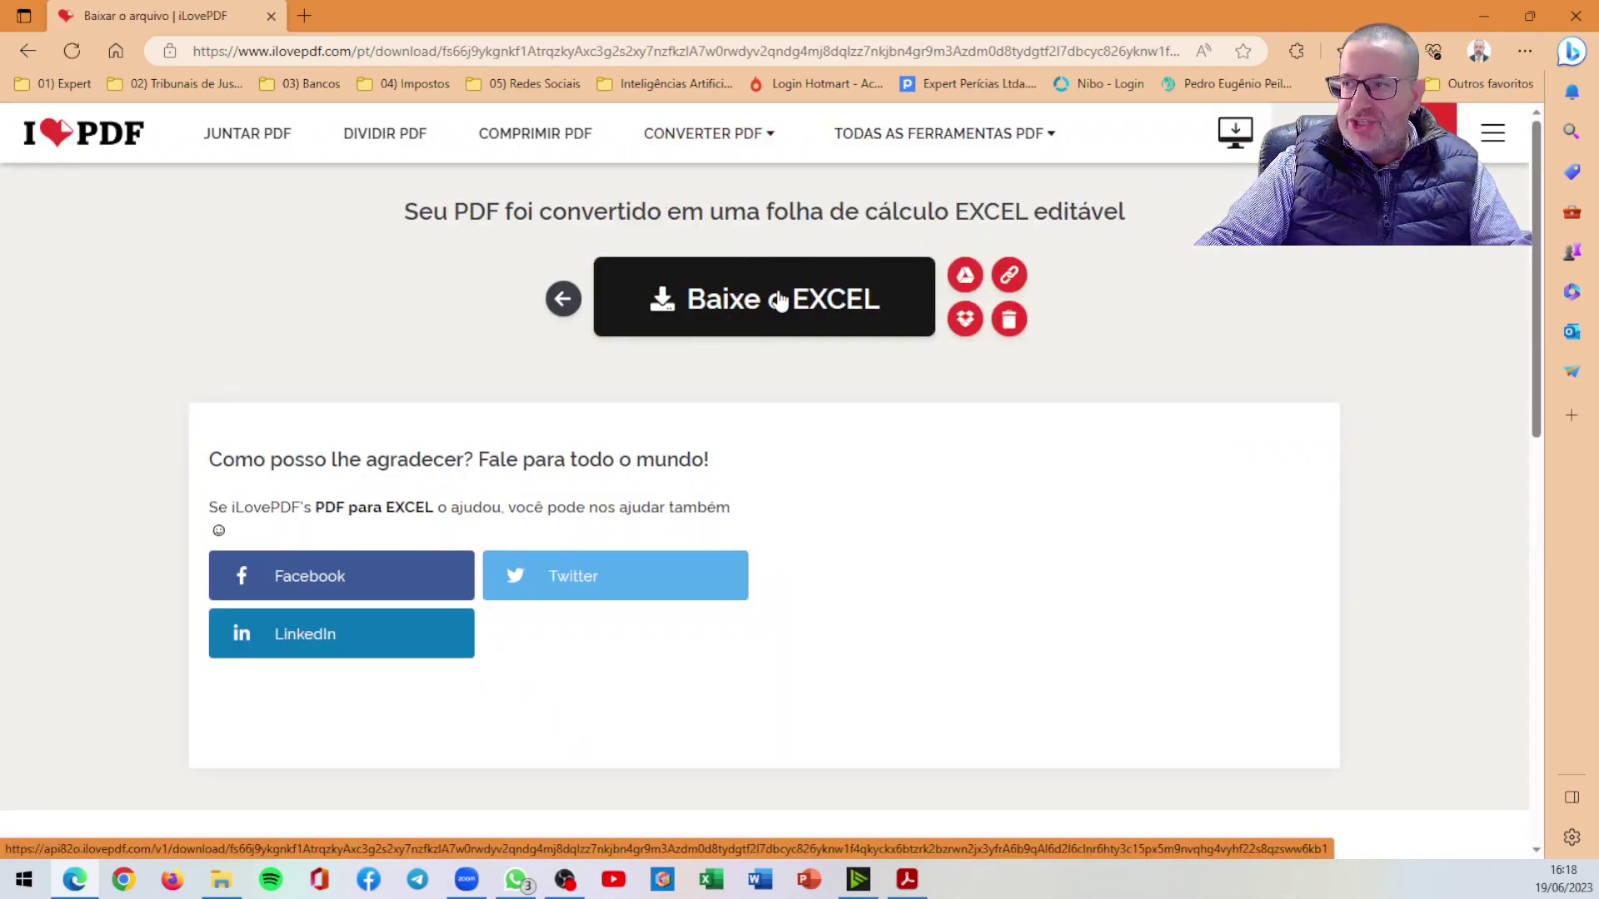
left_click(778, 301)
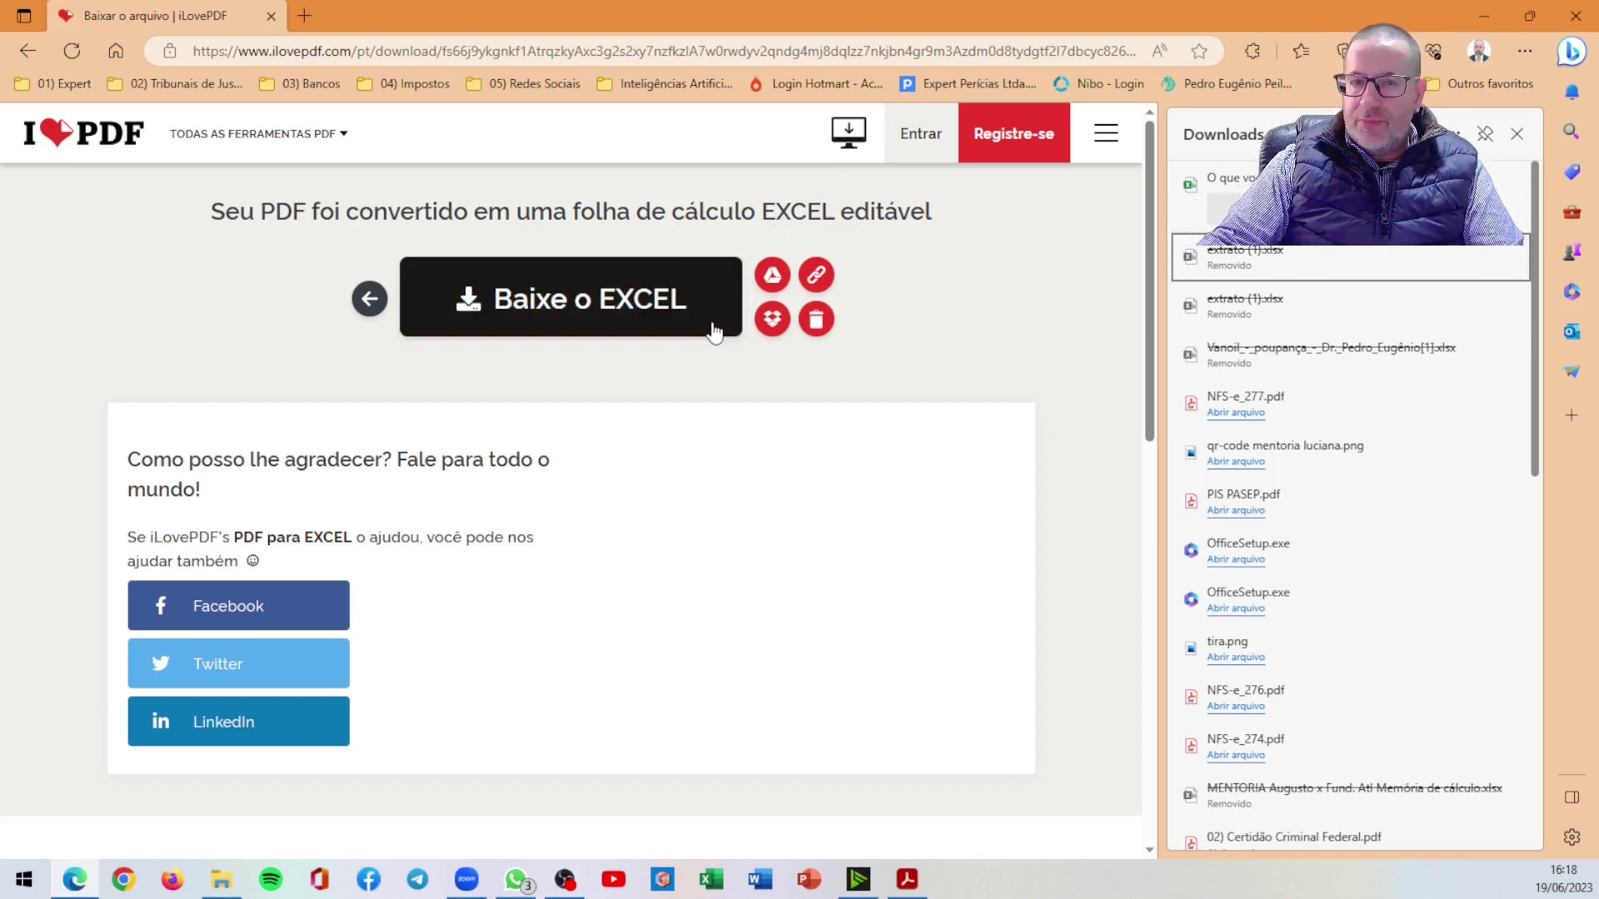
mouse_move(1349, 257)
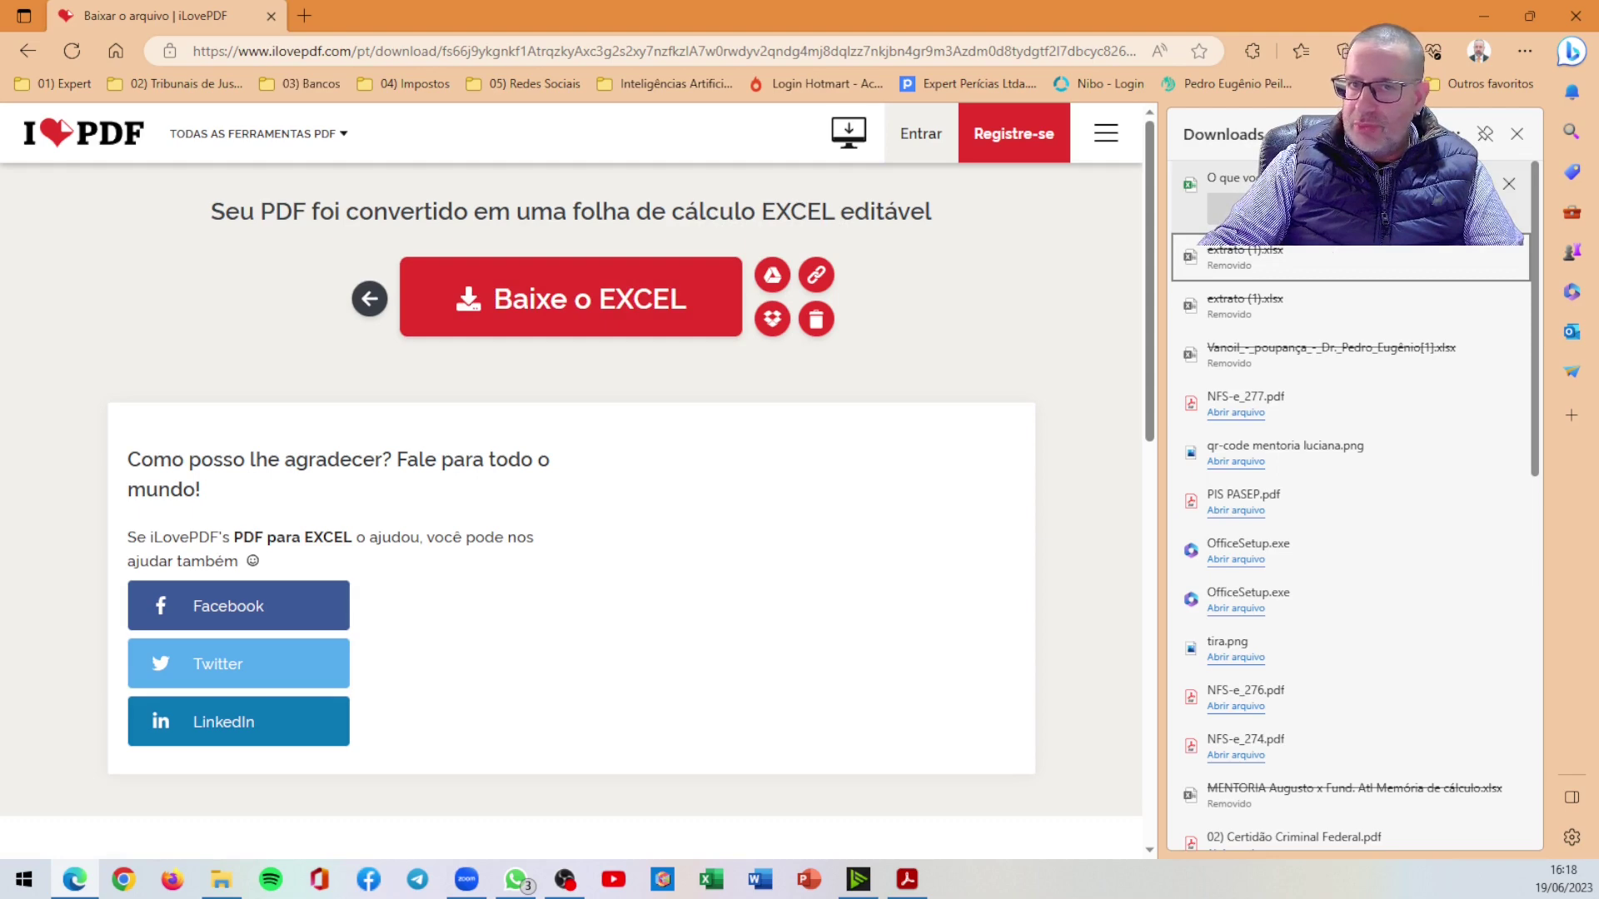
left_click(1240, 208)
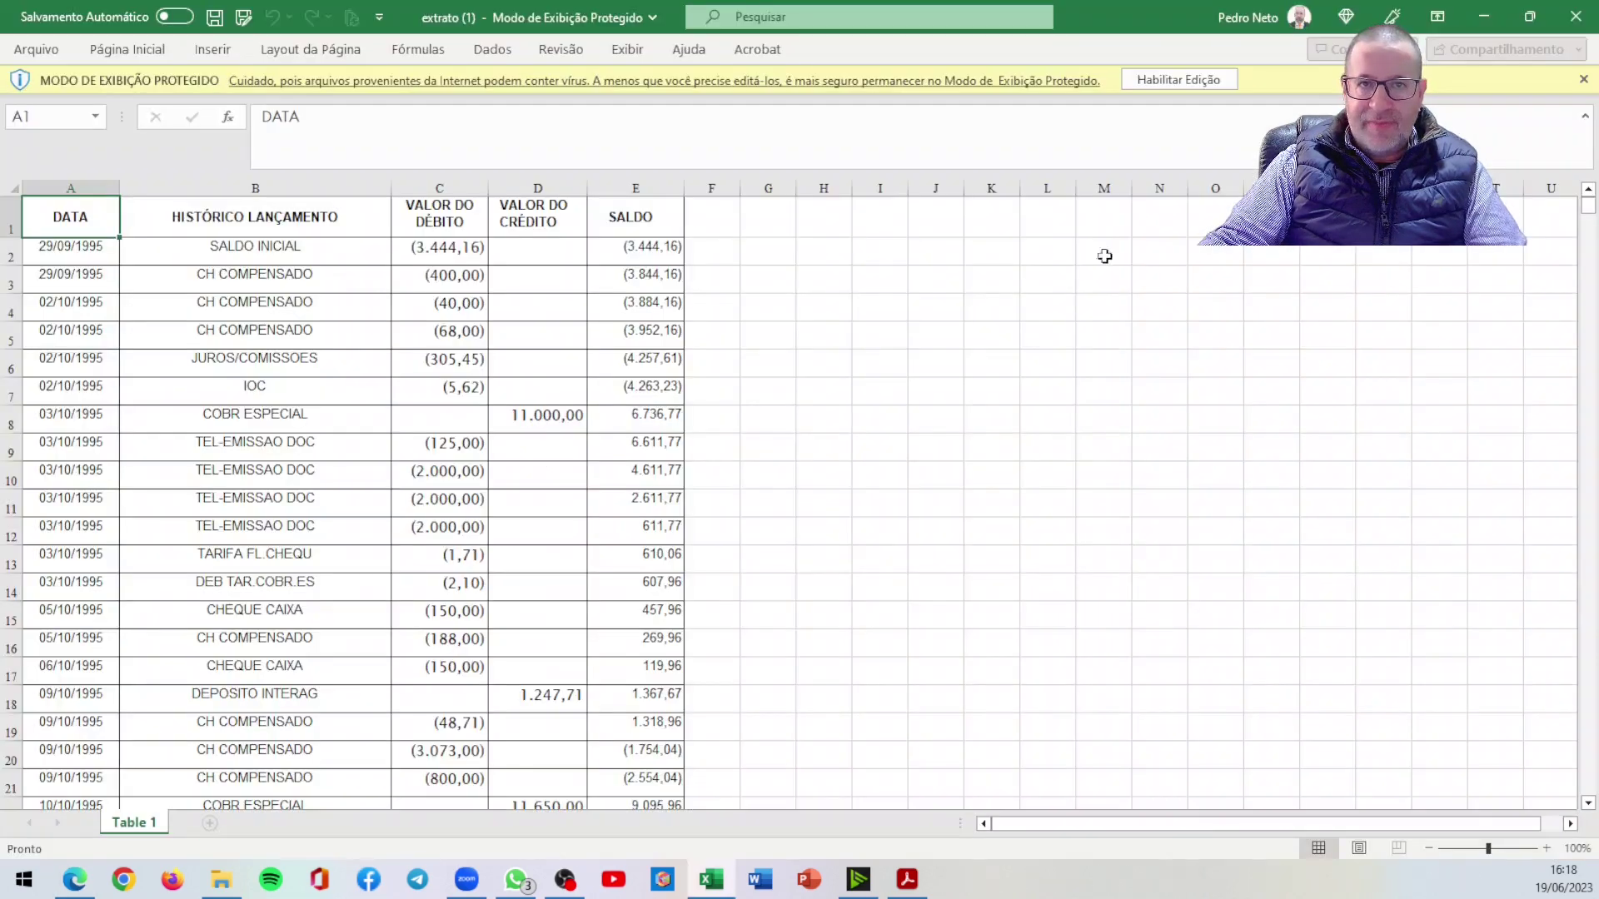
Step: Enable editing on the extrato (1) workbook and check the SALDO values in E2 and E3
left_click(1188, 79)
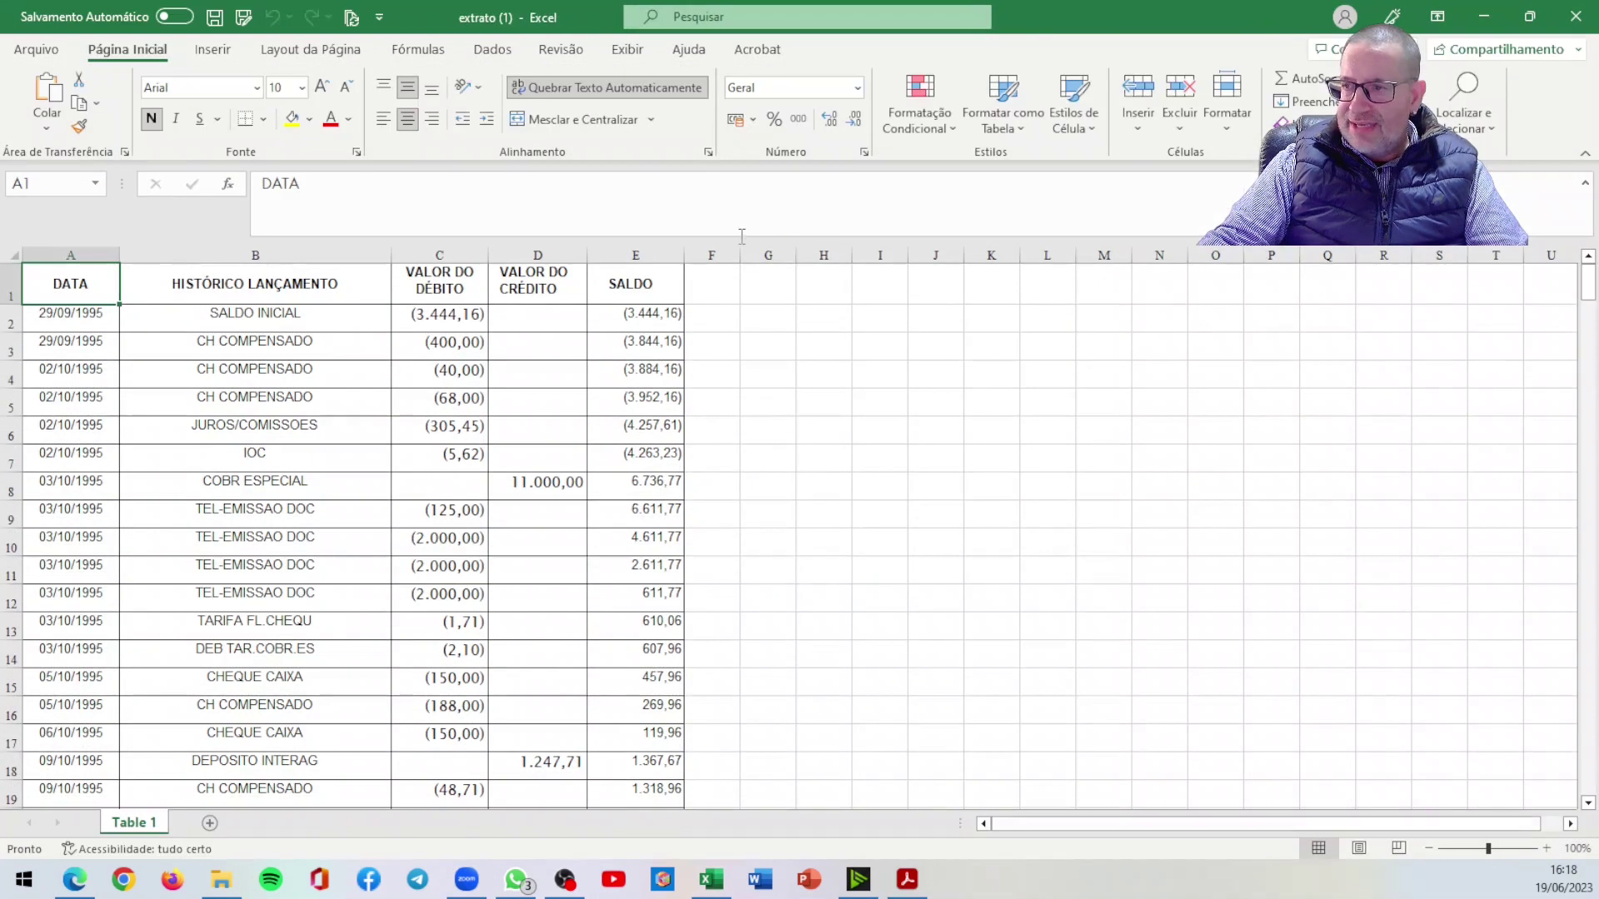
left_click(646, 317)
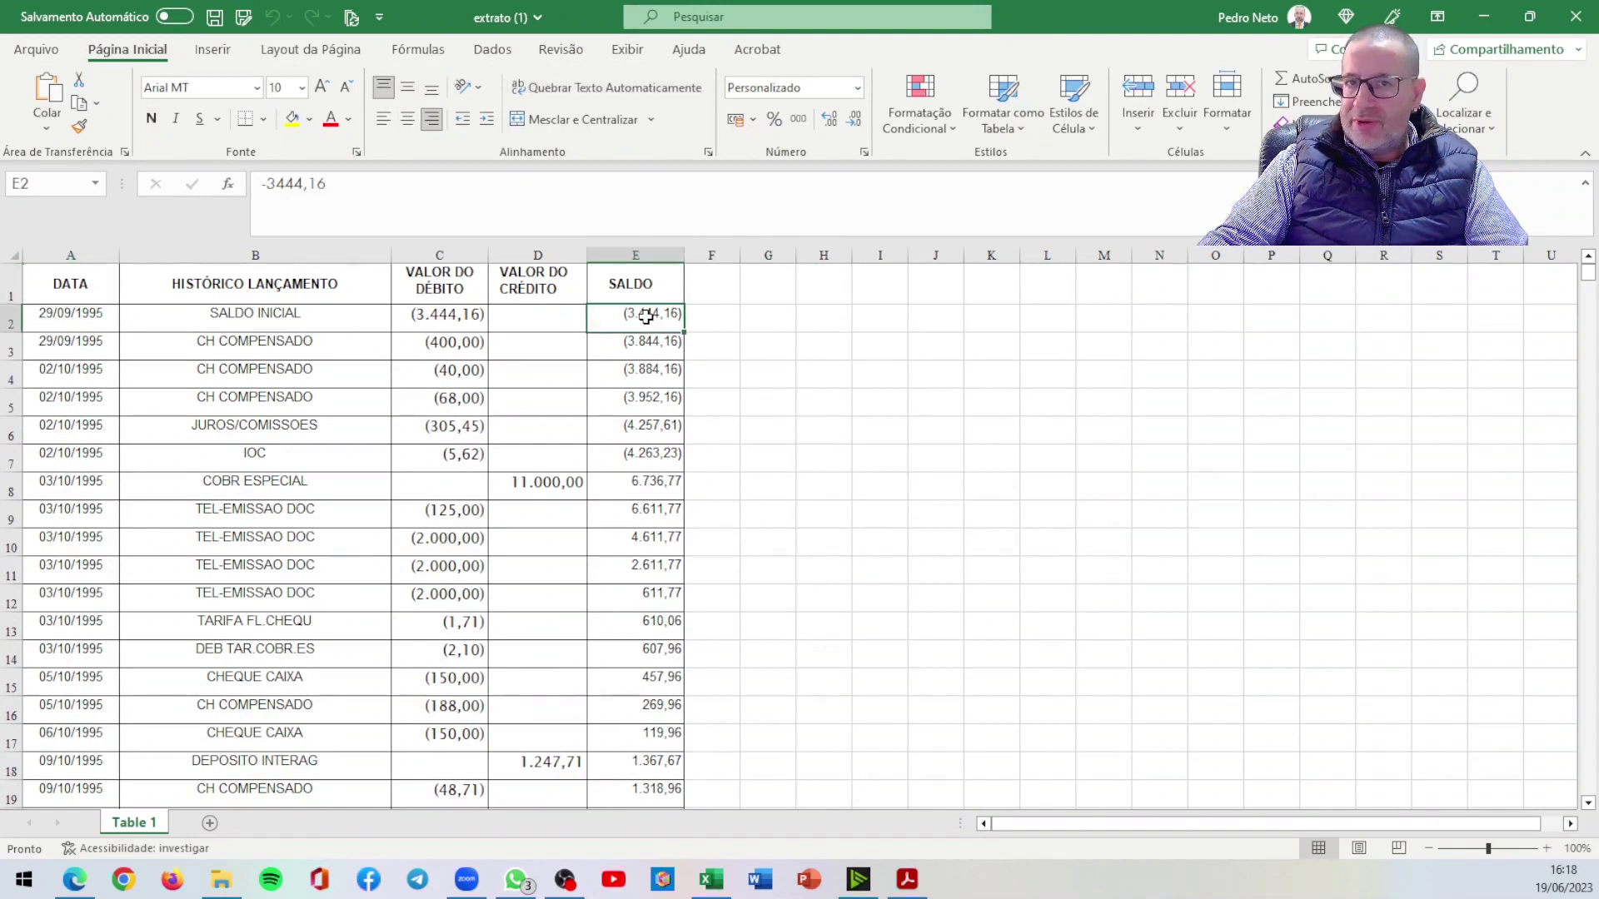
left_click(651, 351)
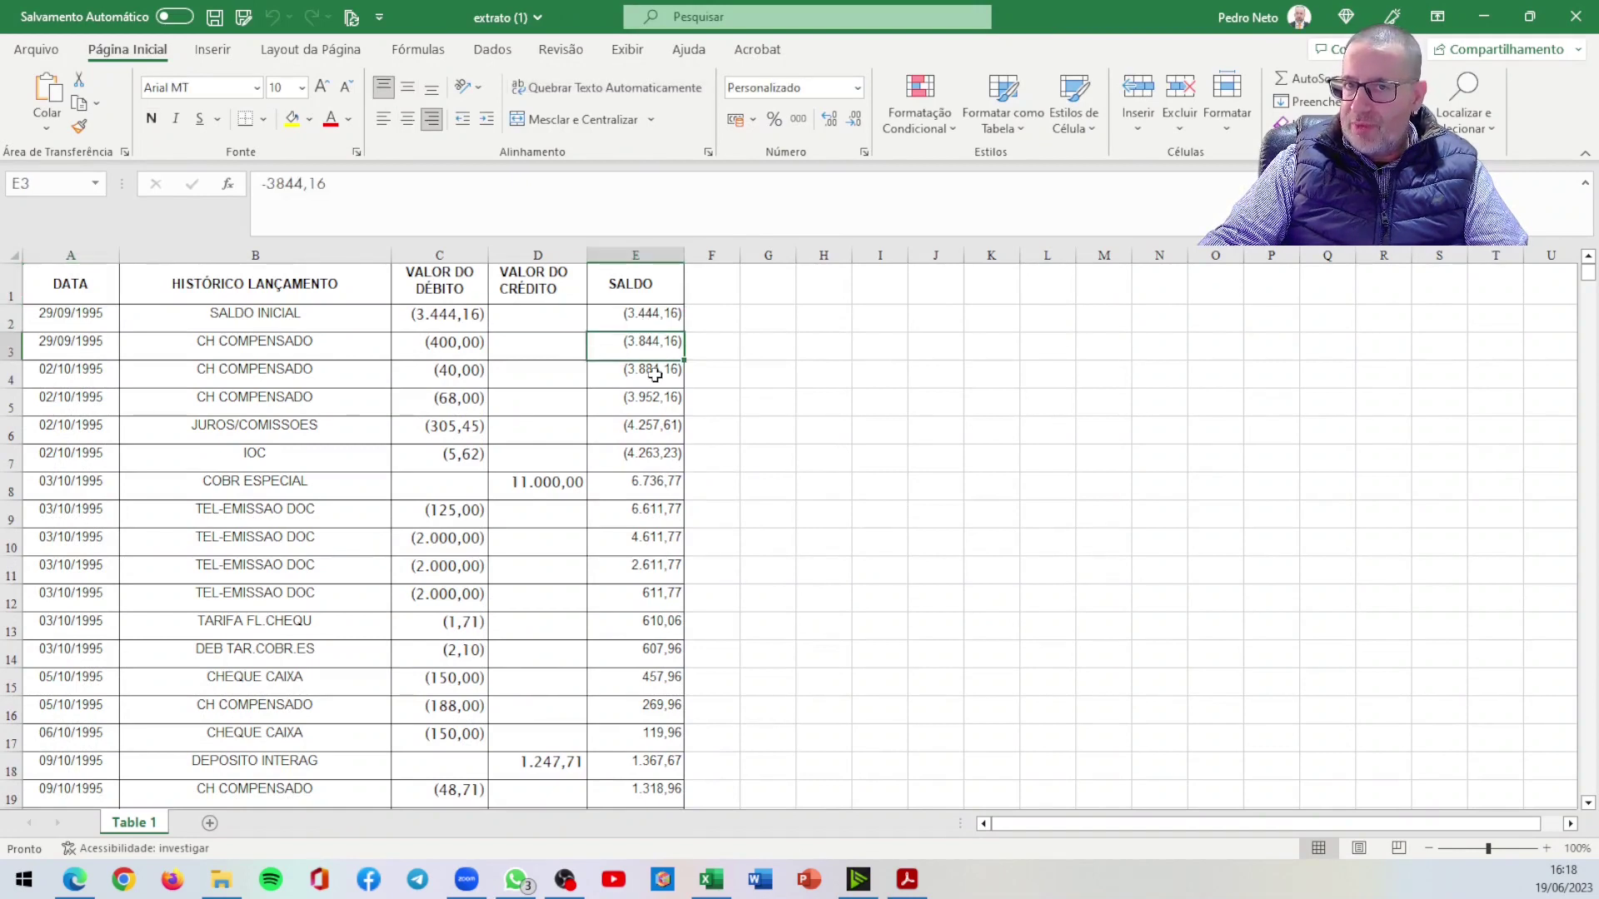
left_click(641, 317)
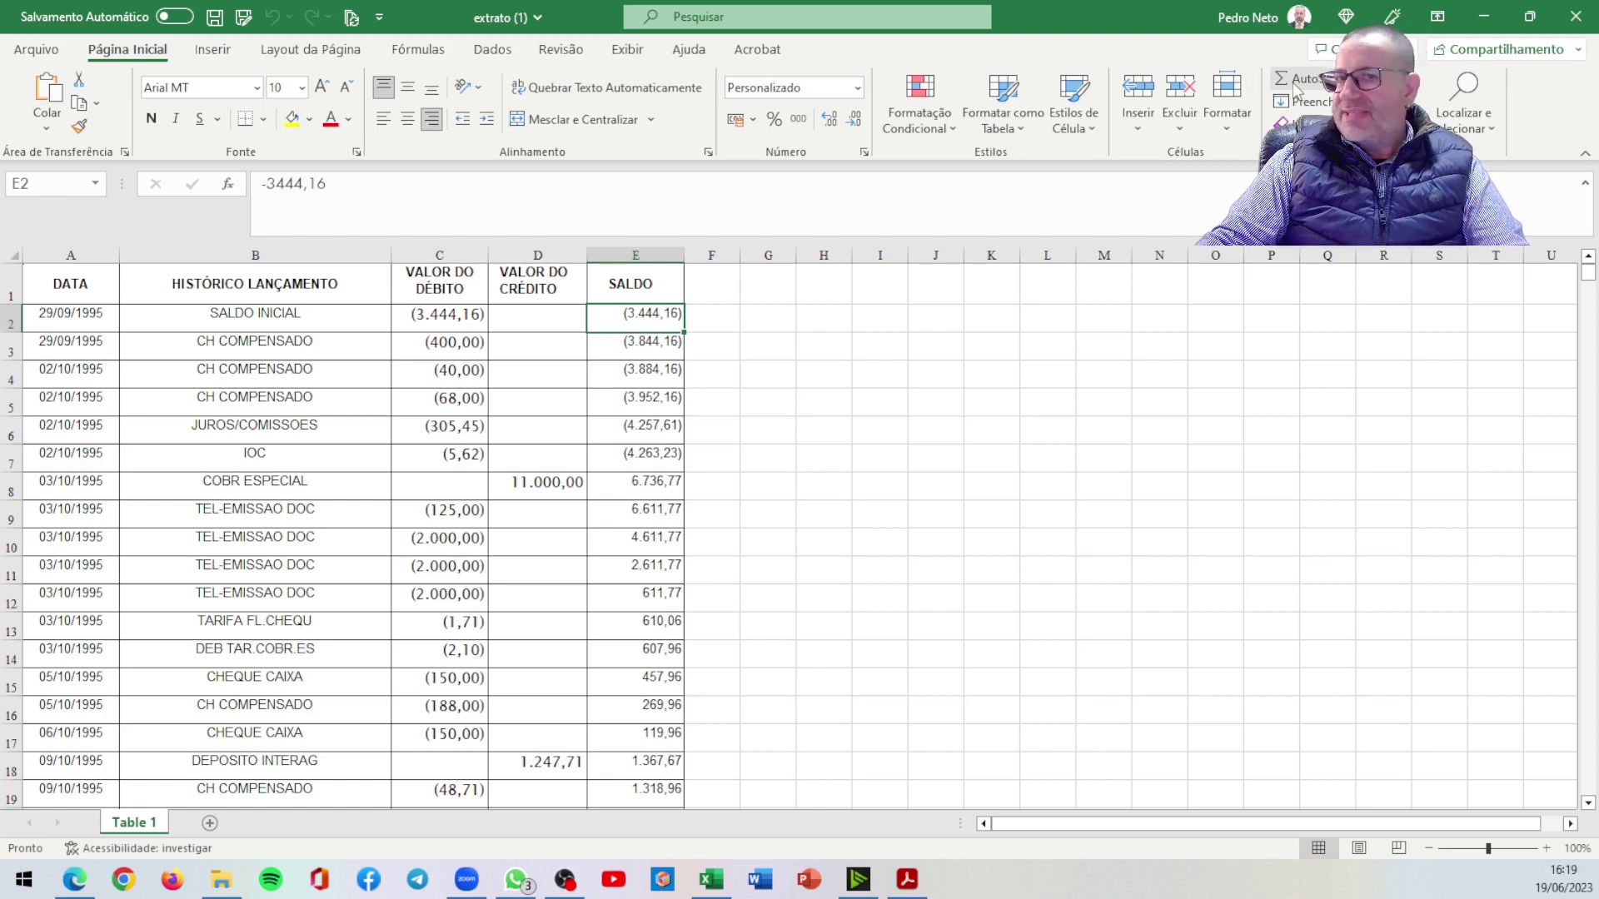
Step: Enter the running-balance formula =SOMA($C$2:D2) in cell E2
left_click(1295, 86)
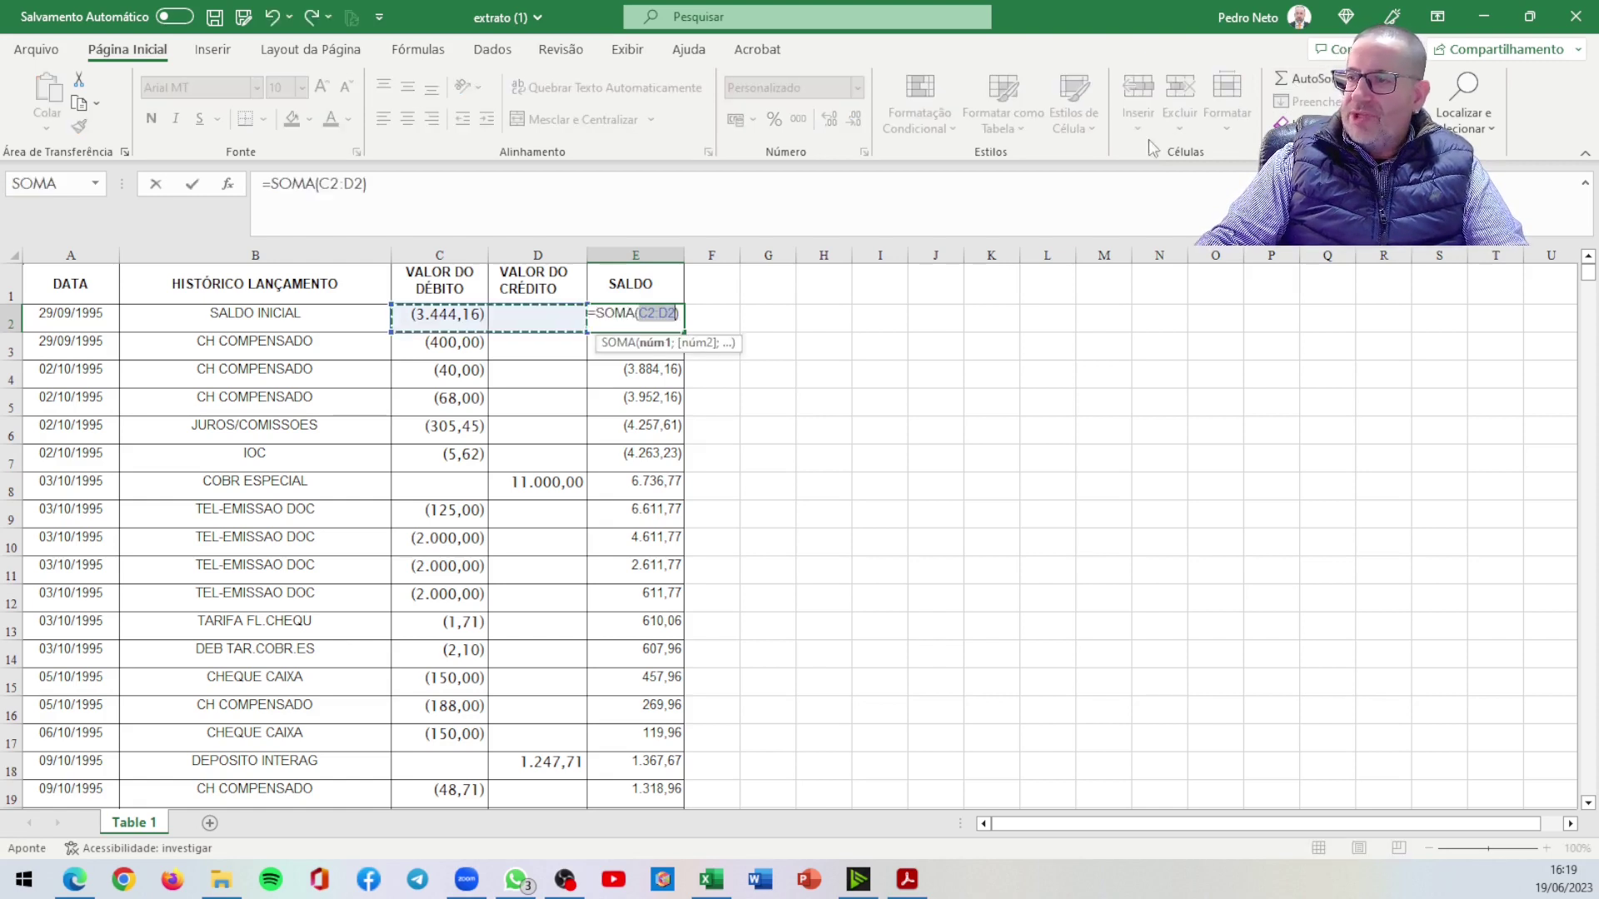
left_click(330, 185)
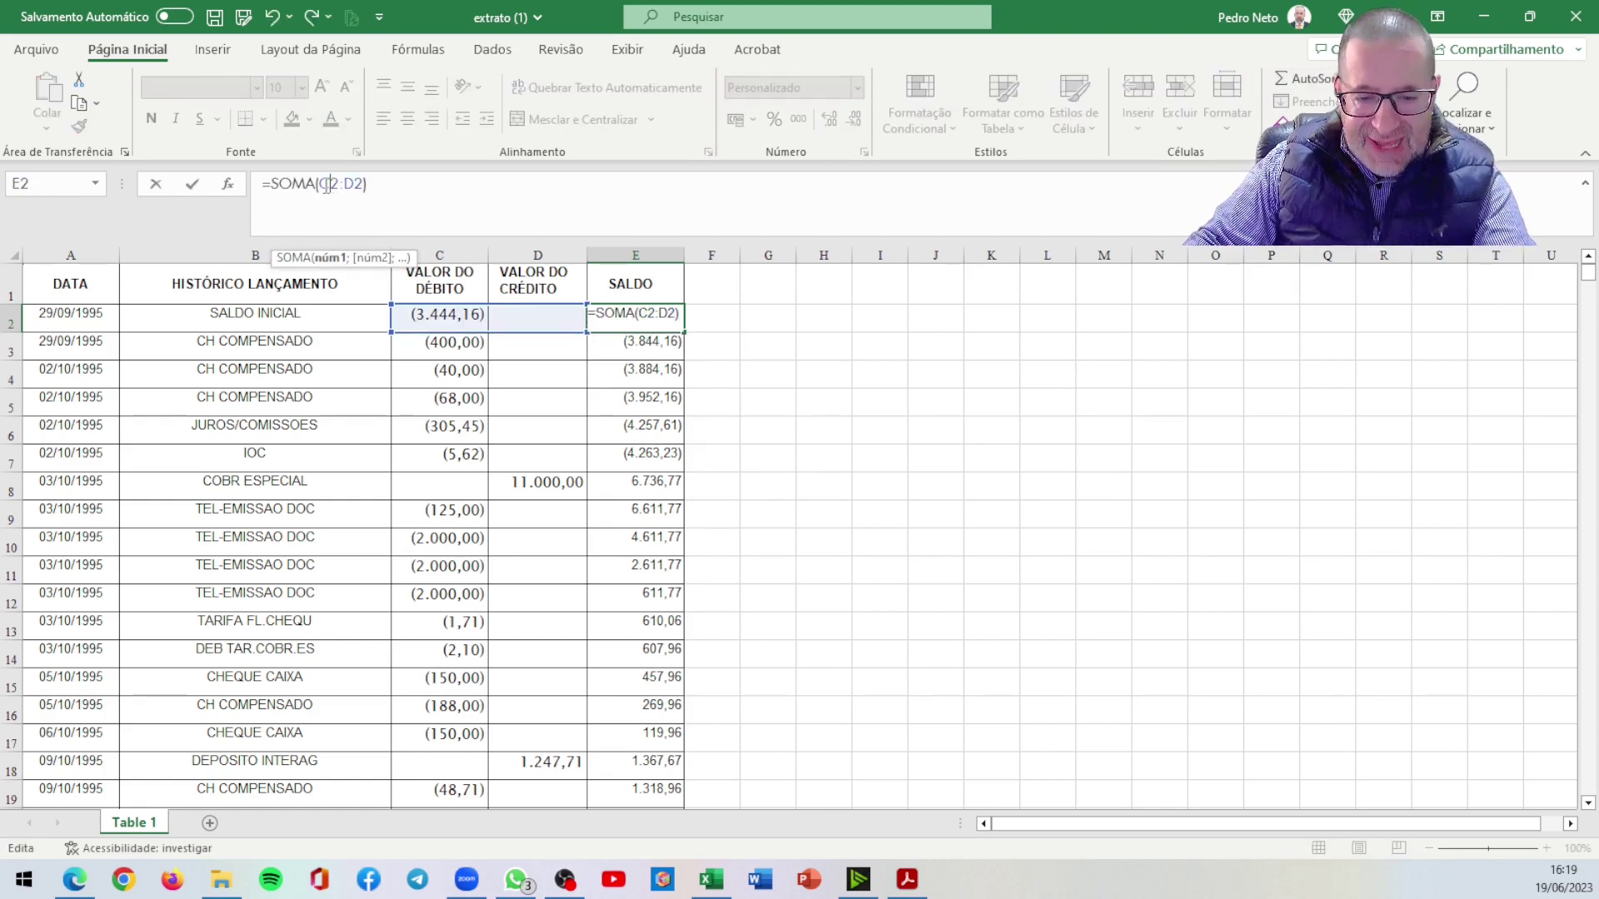
key("Return")
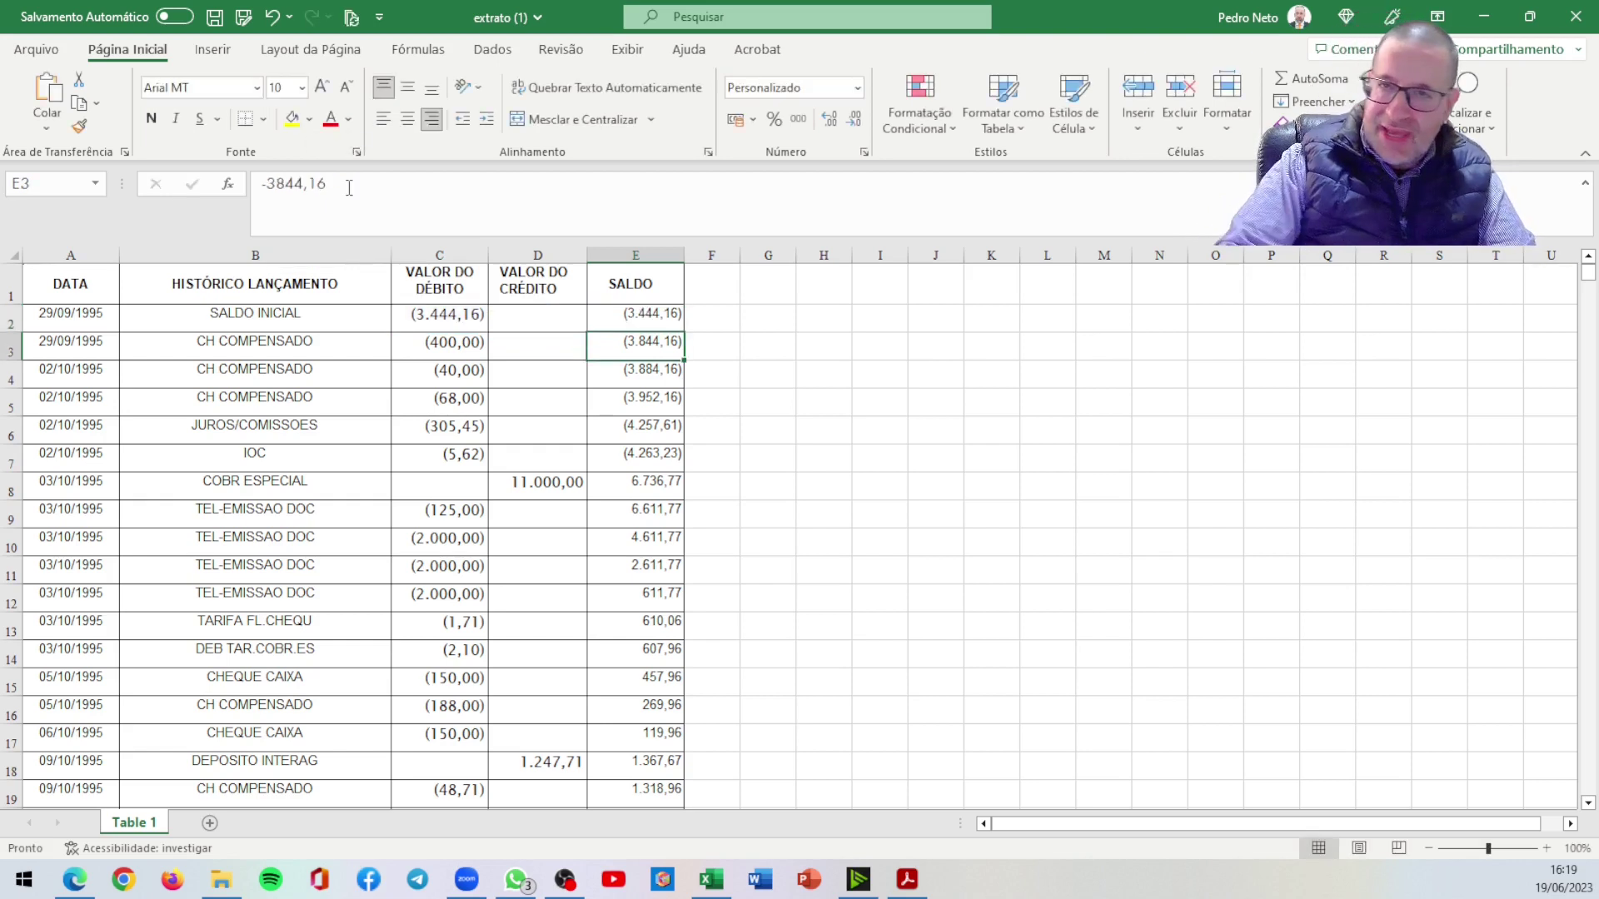
Step: Fill the formula down the SALDO column, confirming it ends at 0,00 in row 3199
left_click(636, 322)
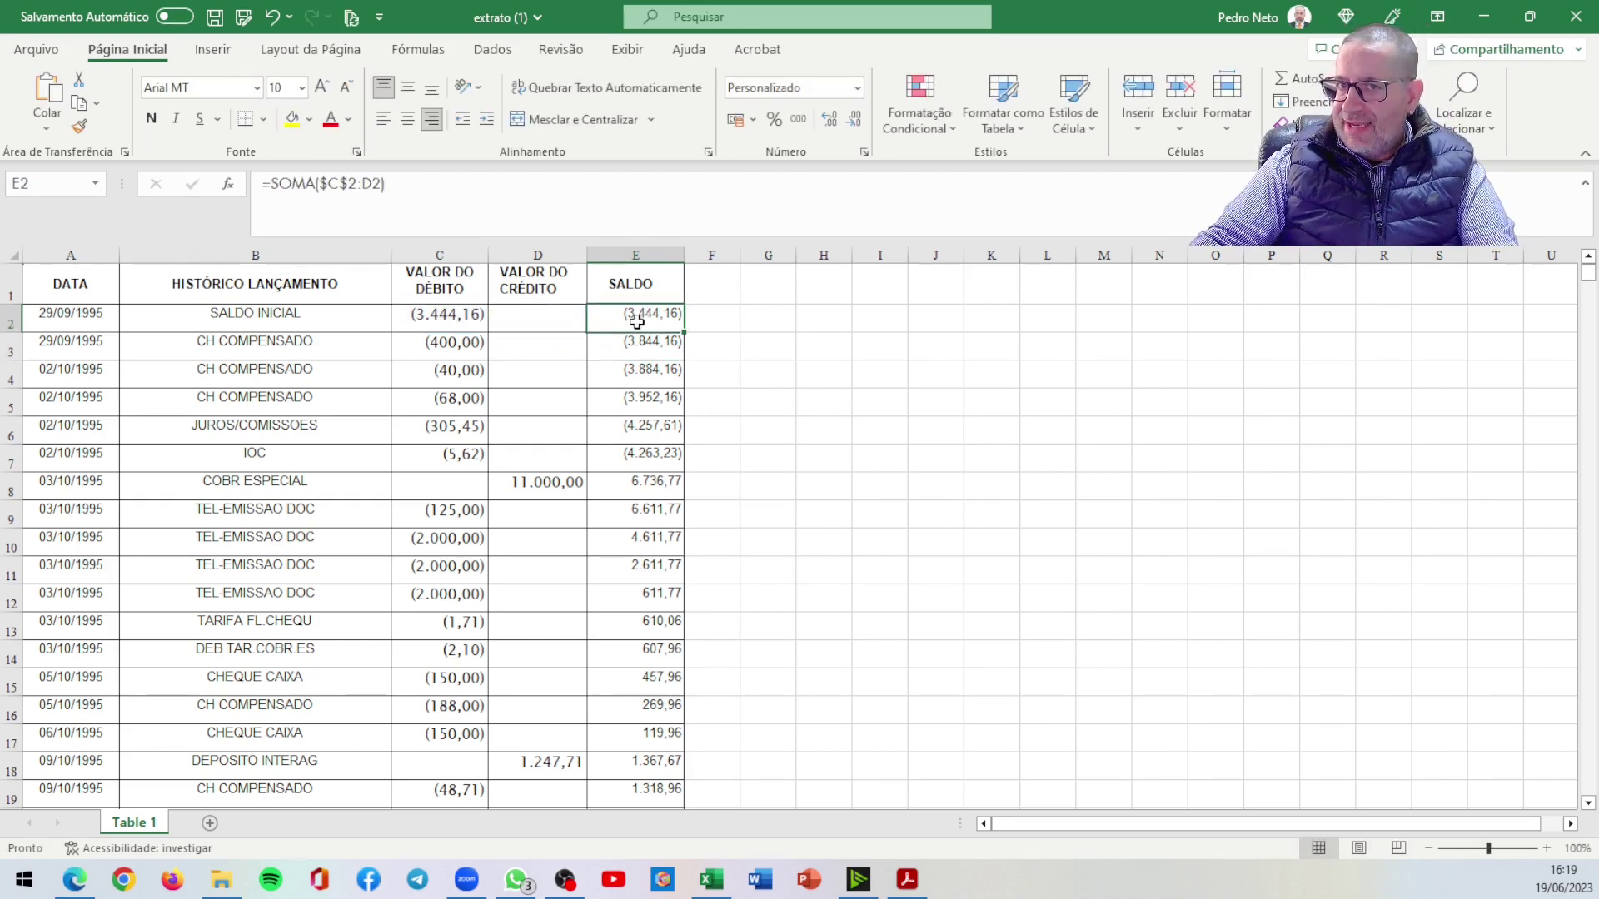
double_click(685, 332)
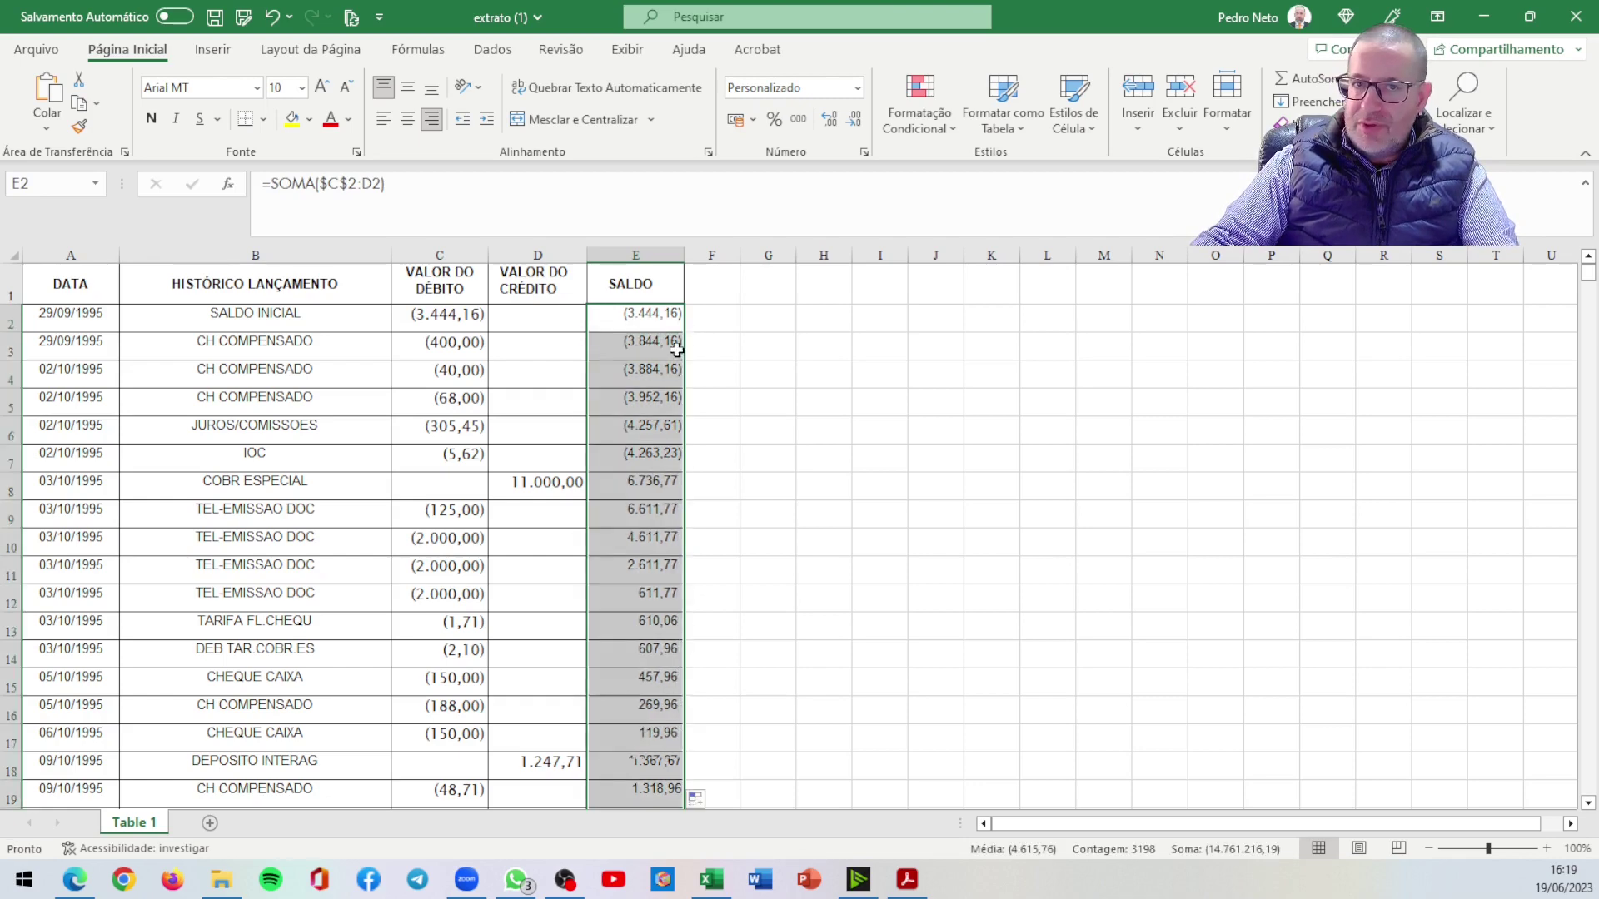
left_click(629, 437)
key("ctrl+Down")
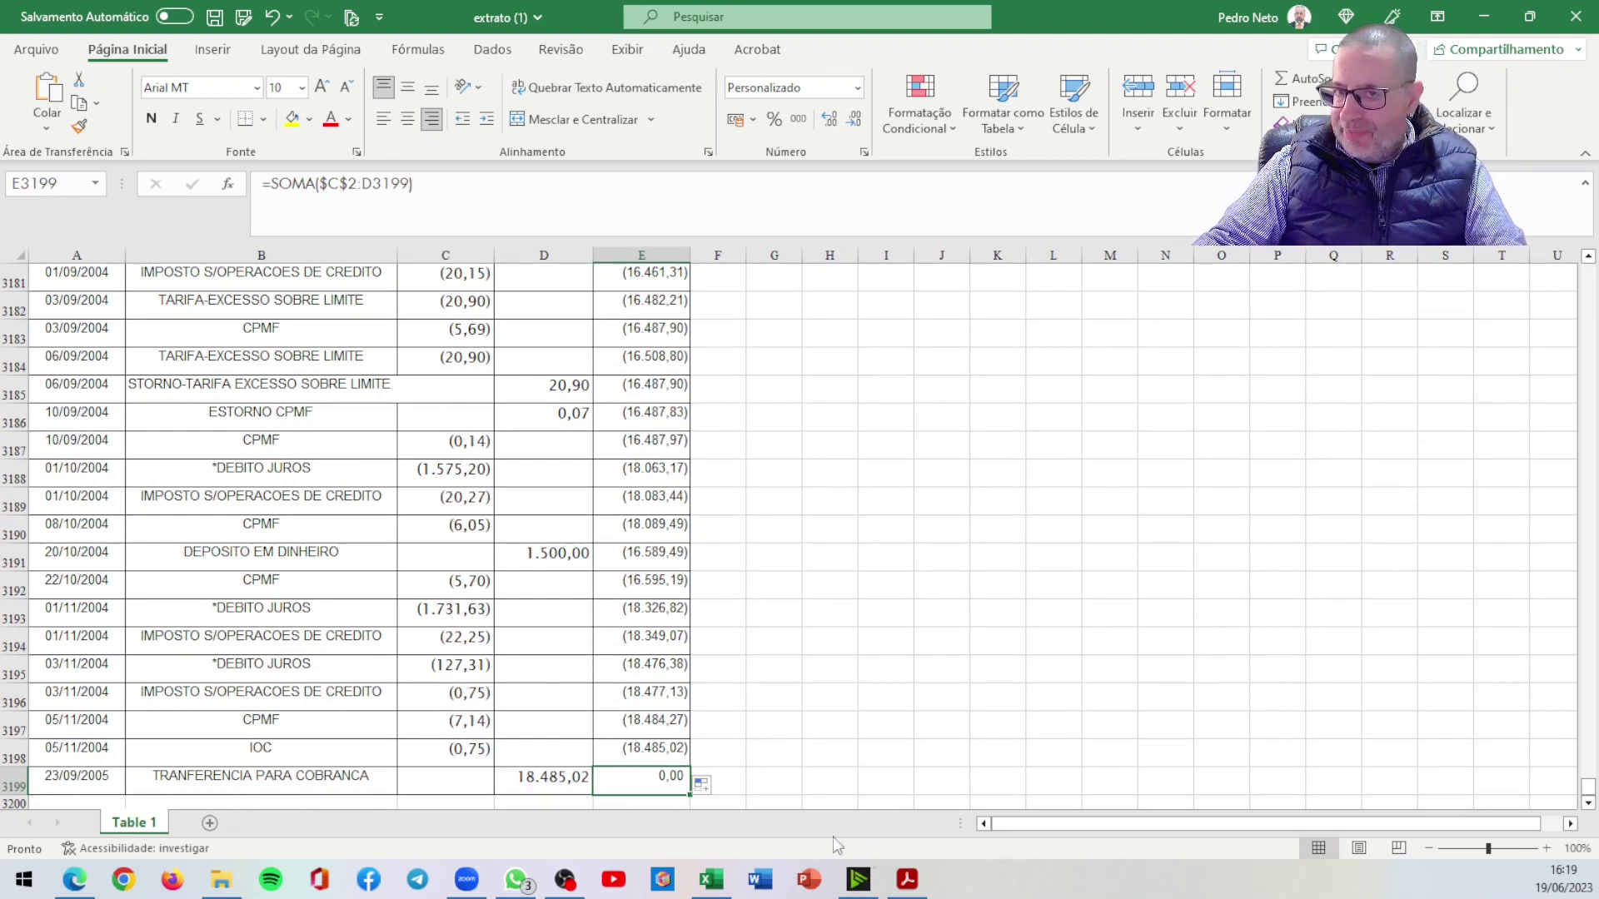
Step: Return to the guide PDF in Acrobat and open its Sumário on page 6
left_click(908, 881)
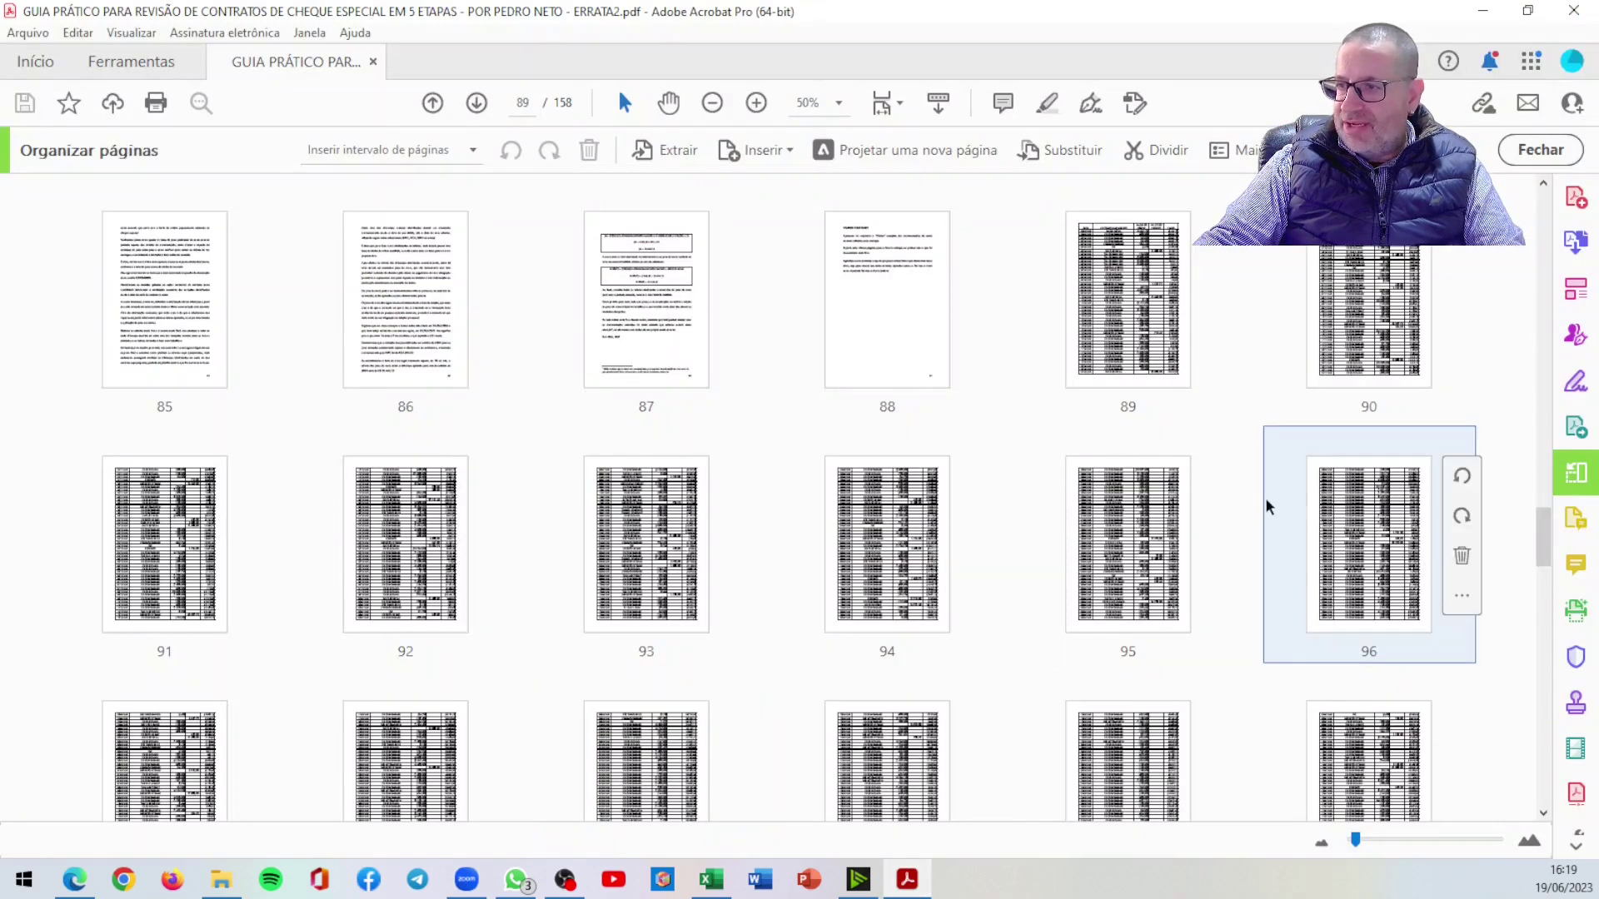
left_click_drag(1543, 537, 1521, 230)
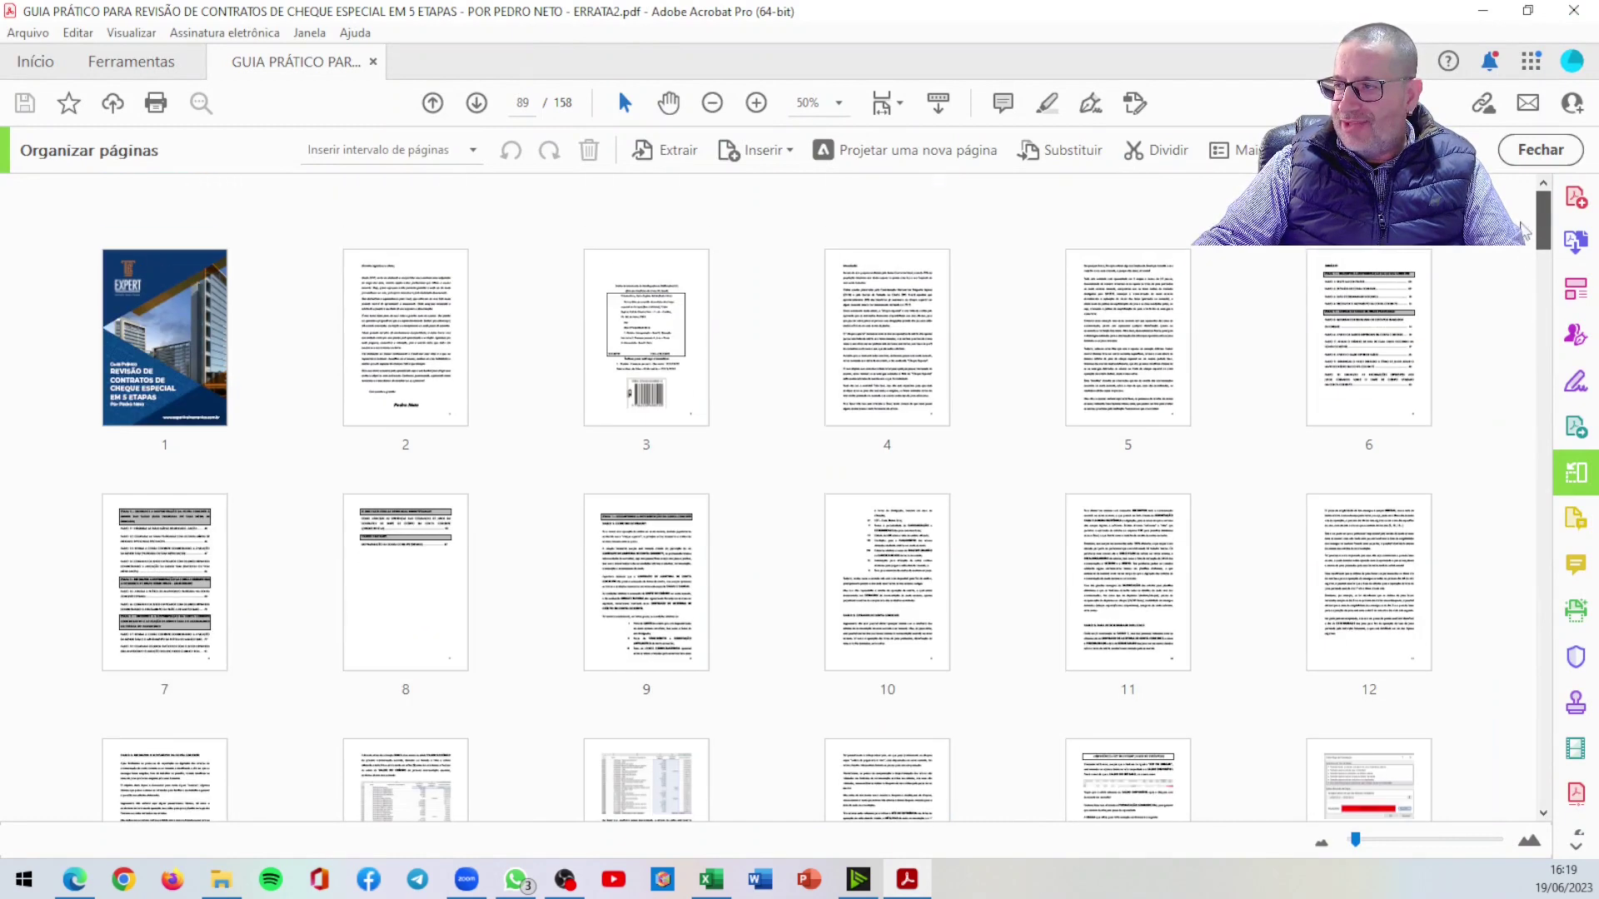
scroll(626, 657, "down", 2)
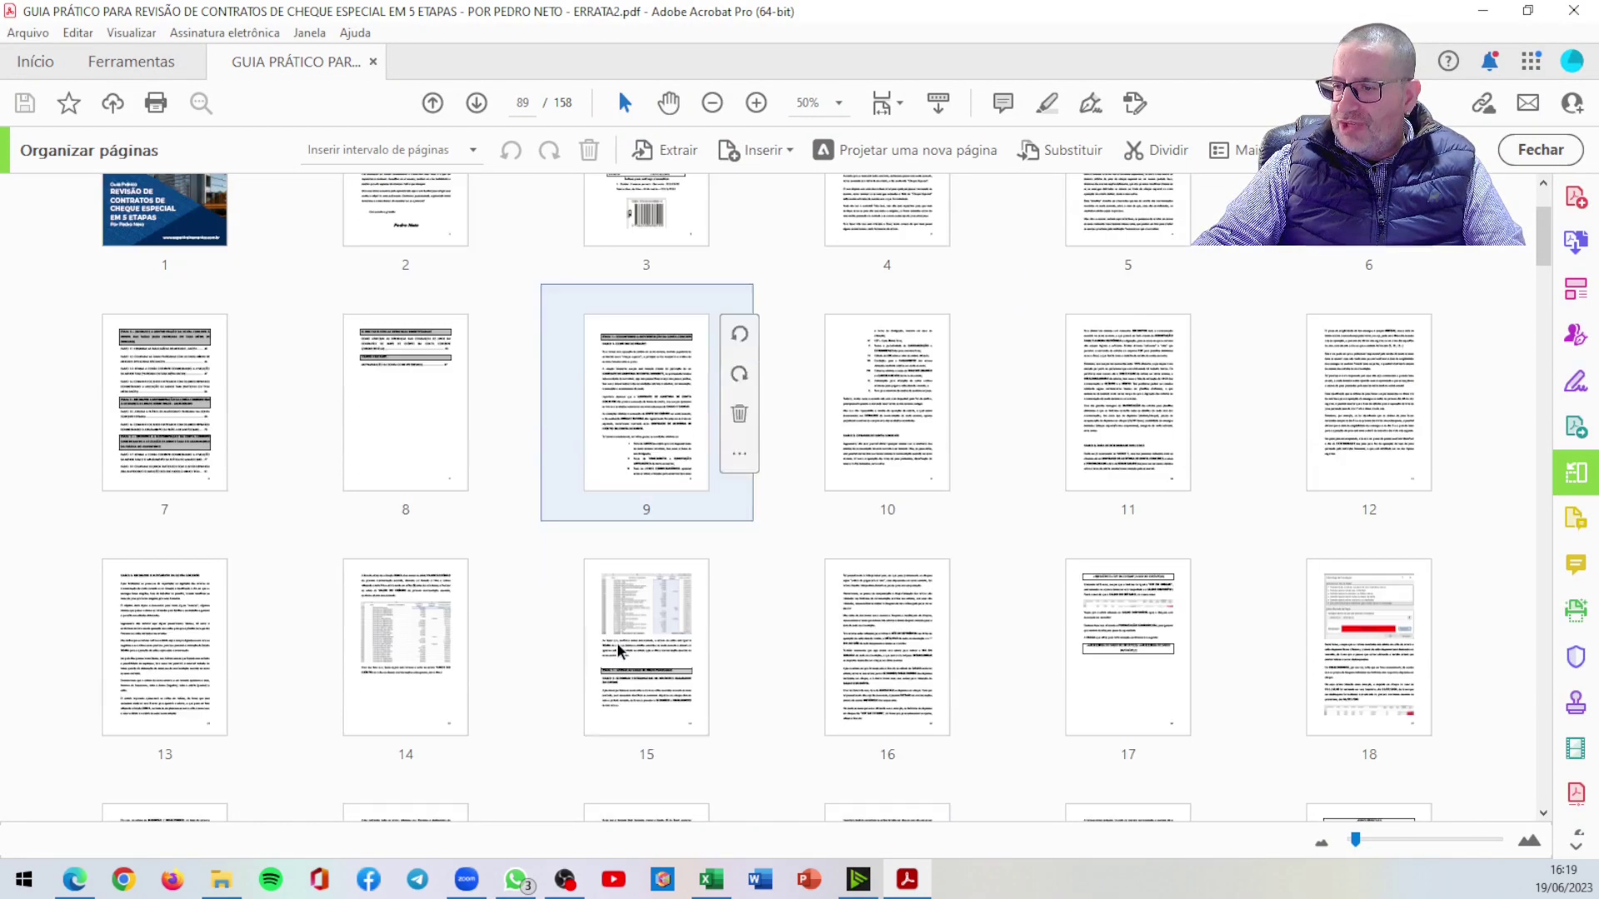
scroll(626, 657, "down", 2)
scroll(626, 657, "down", 1)
left_click_drag(618, 650, 756, 514)
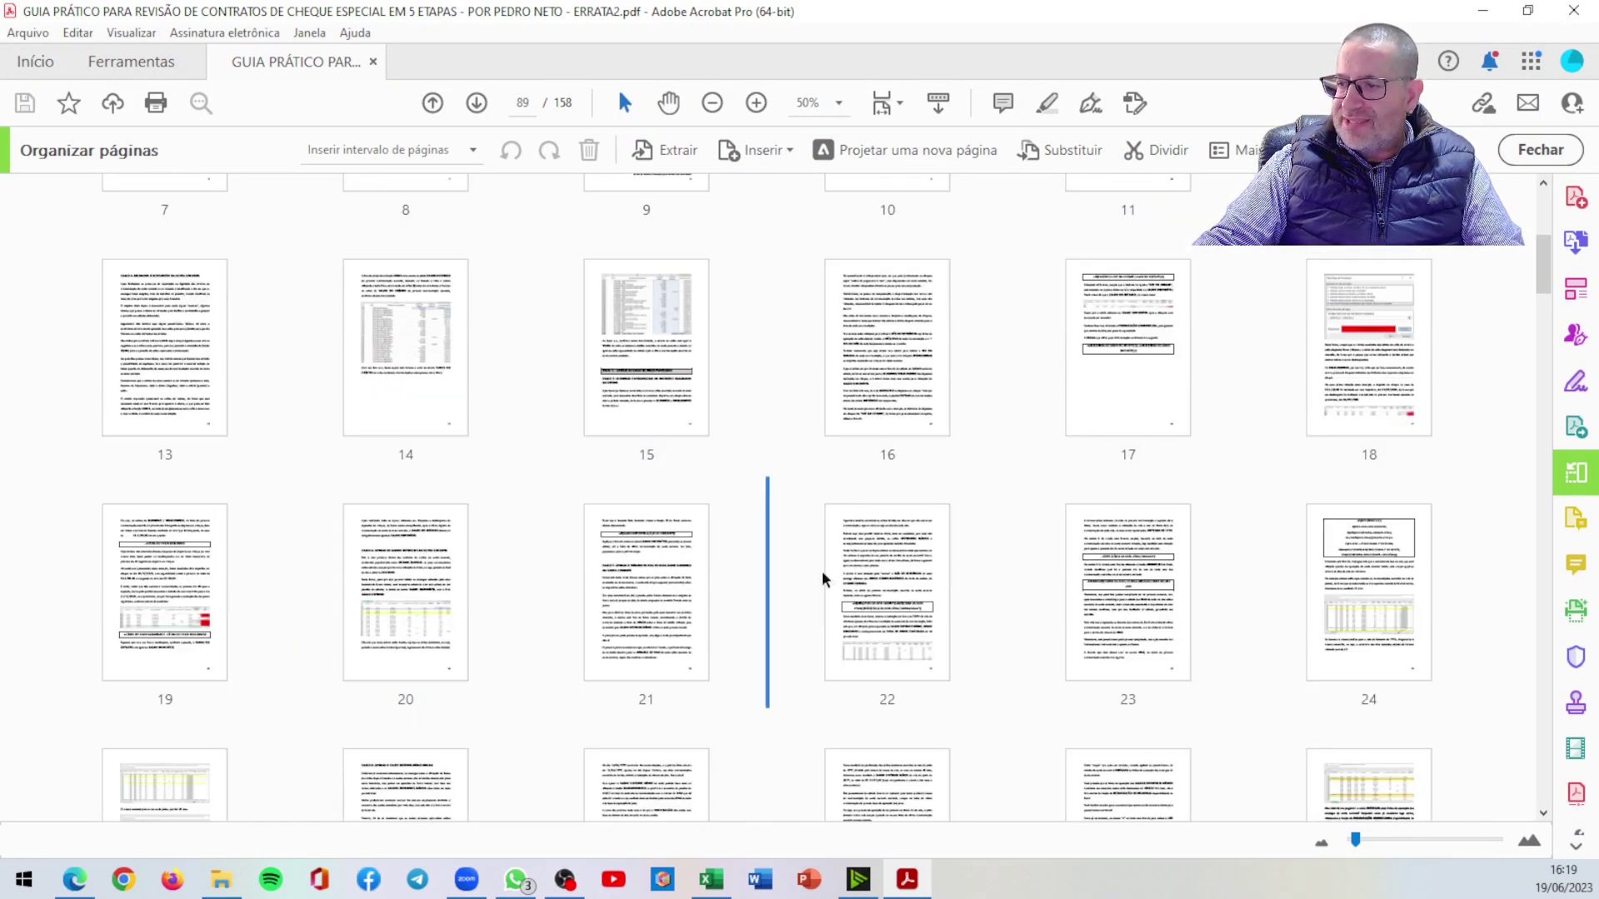
scroll(1004, 547, "up", 2)
scroll(756, 514, "up", 2)
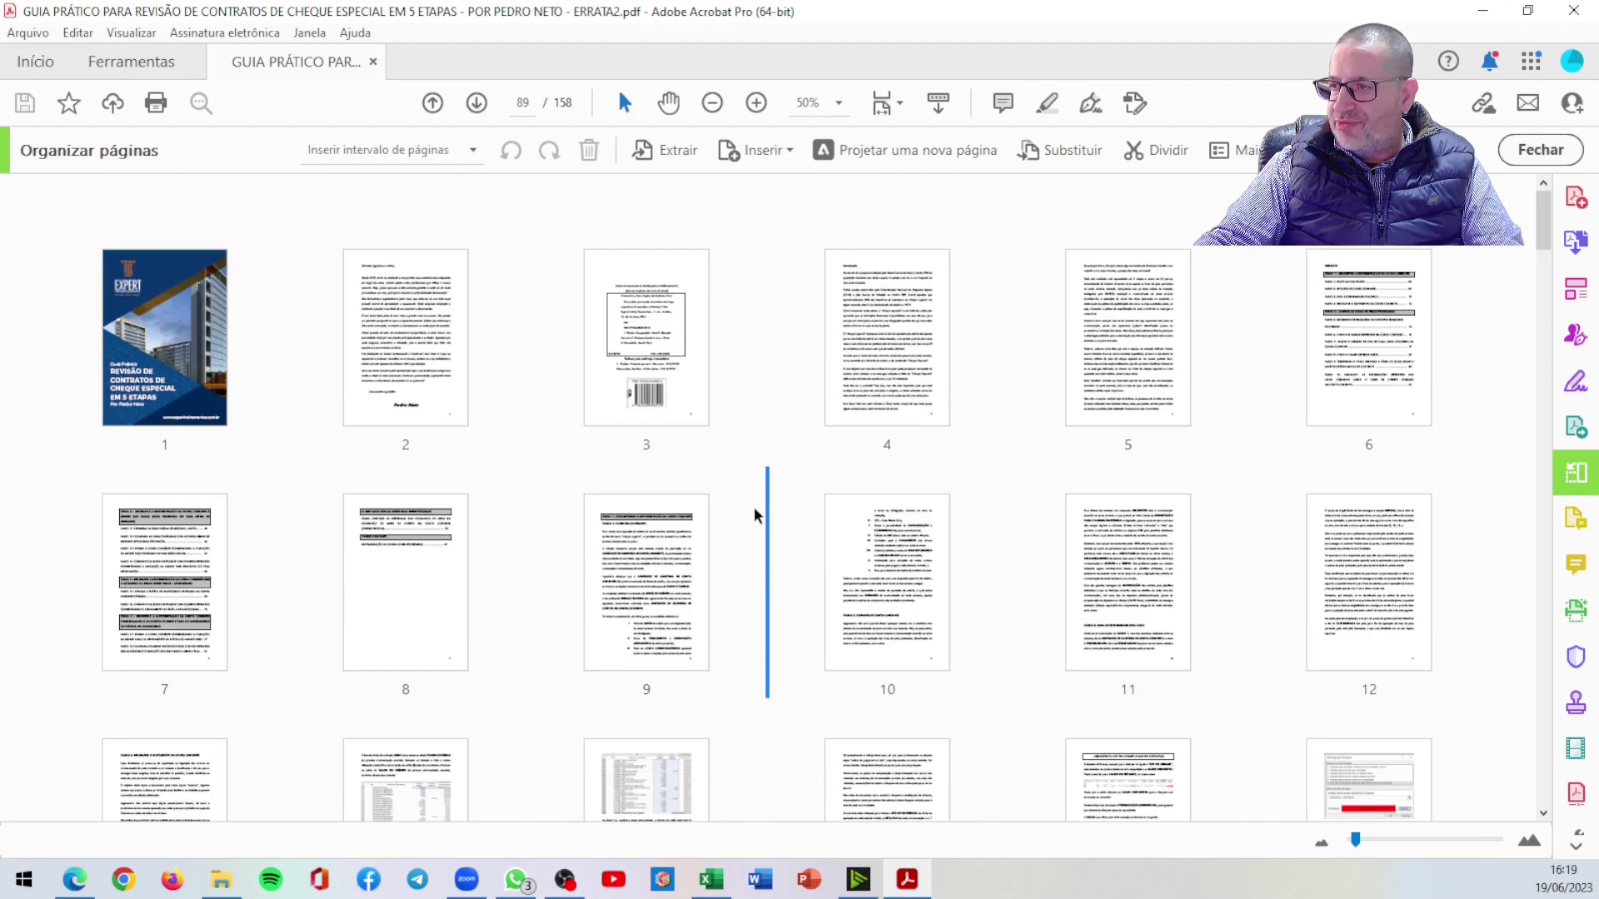
double_click(1349, 354)
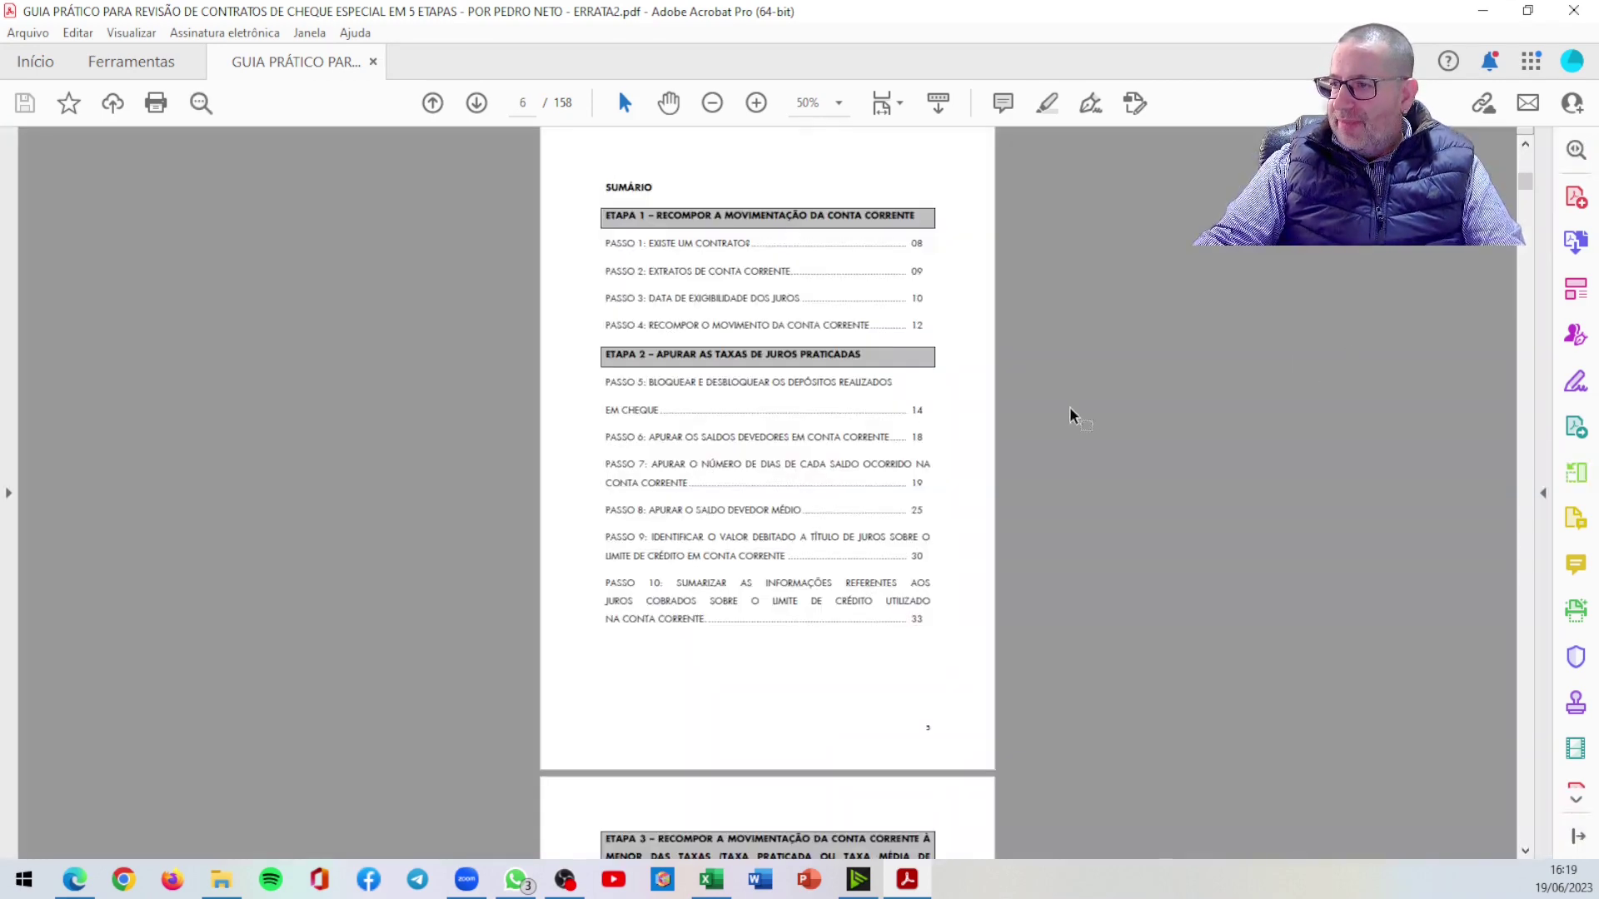